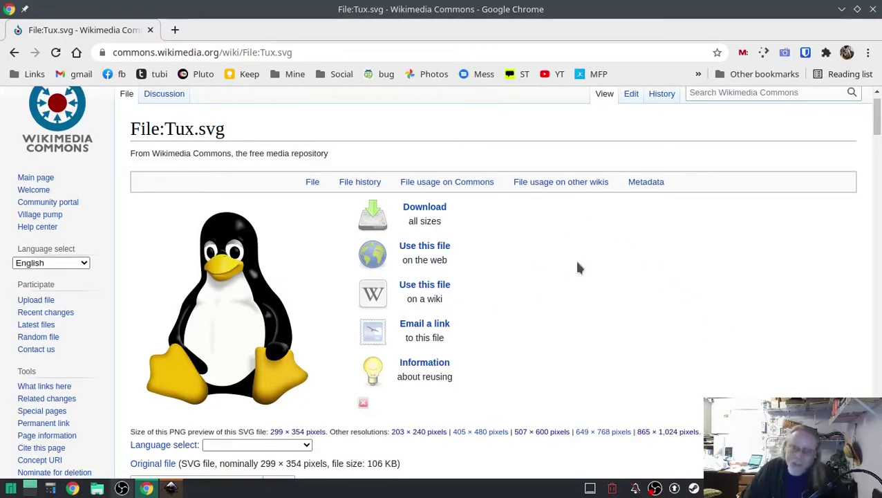
# - Look over the Wikimedia Commons File:Tux.svg page, then exit Google Chrome
pyautogui.scroll(-15, 565, 272)
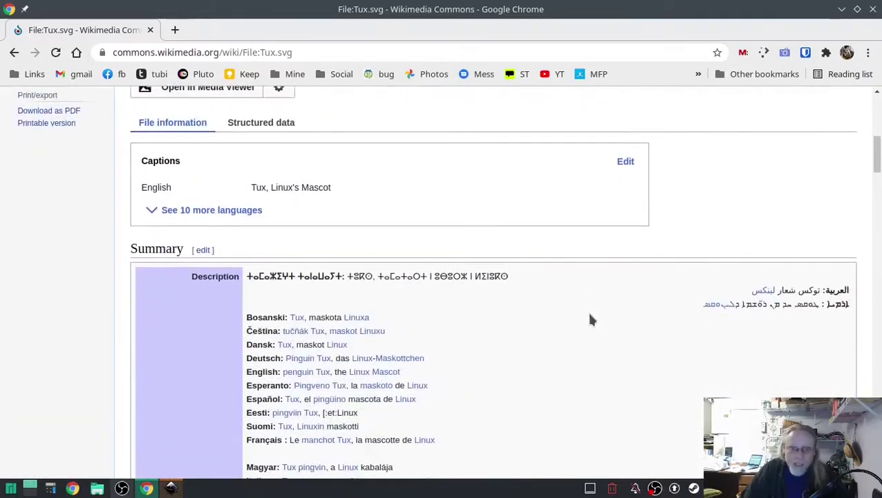
pyautogui.scroll(-8, 599, 327)
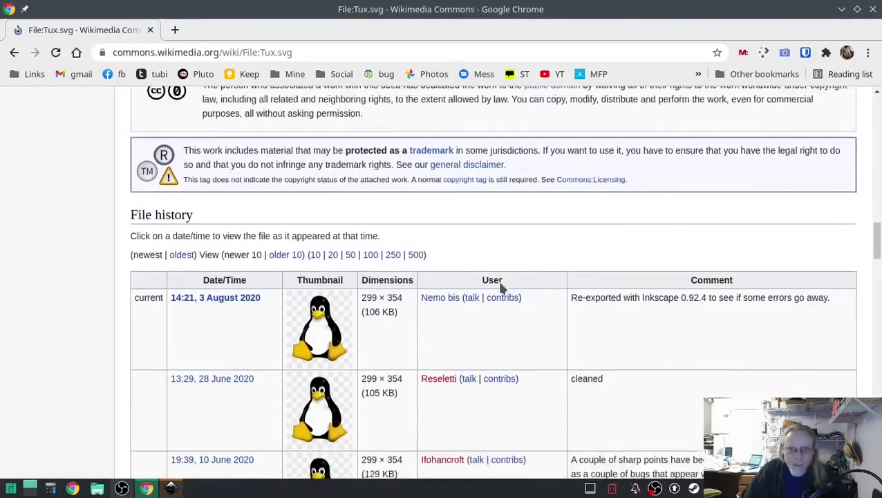
pyautogui.scroll(10, 502, 288)
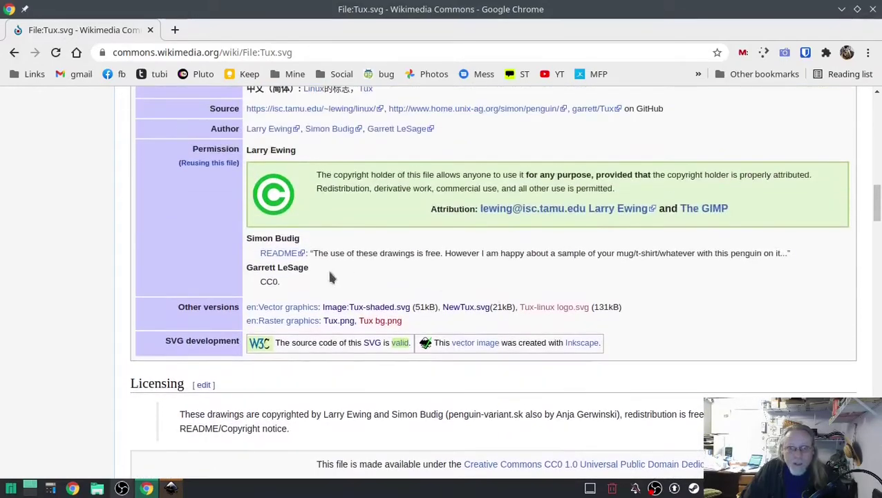
pyautogui.scroll(8, 383, 268)
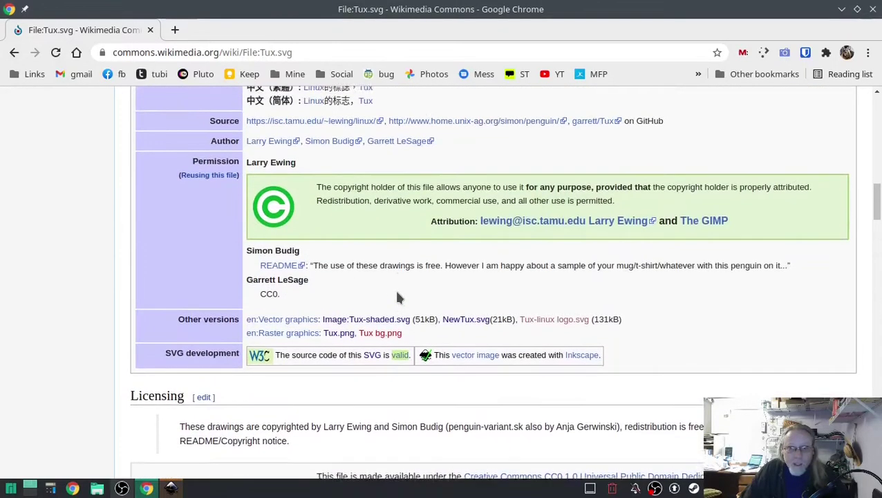
pyautogui.scroll(6, 587, 321)
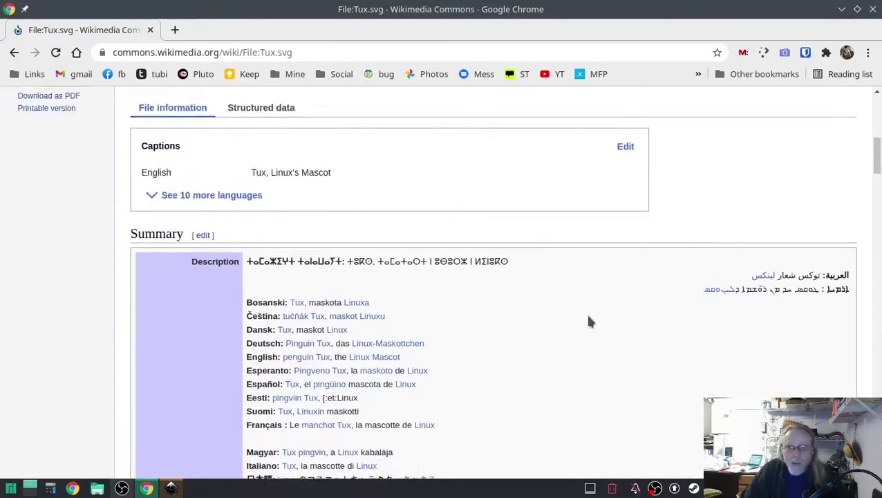
pyautogui.scroll(3, 669, 320)
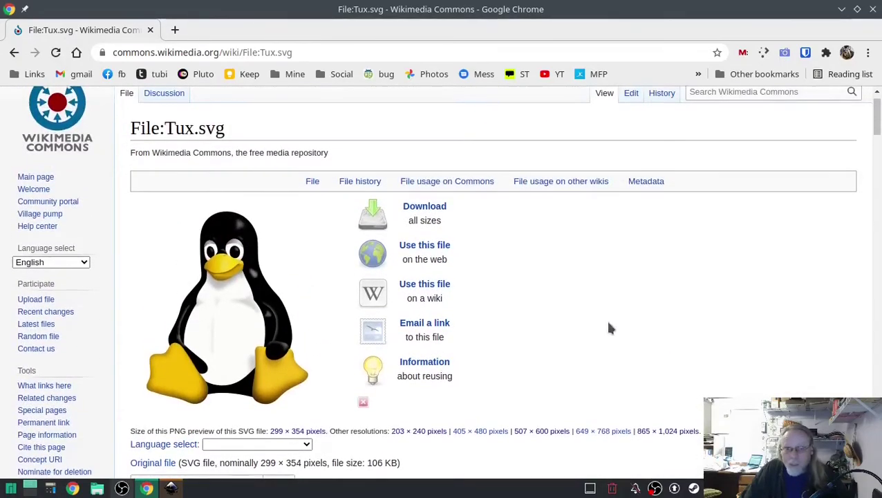
pyautogui.scroll(-10, 607, 330)
pyautogui.scroll(-3, 607, 330)
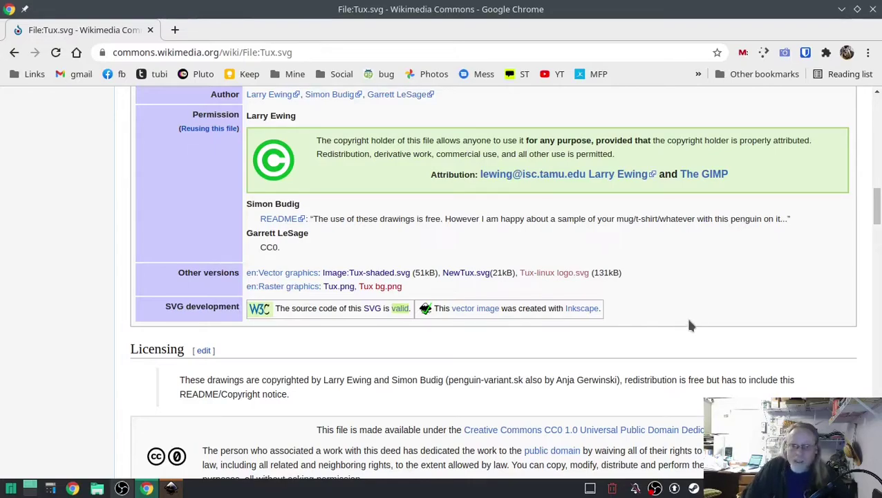
pyautogui.scroll(1, 692, 325)
pyautogui.scroll(8, 699, 330)
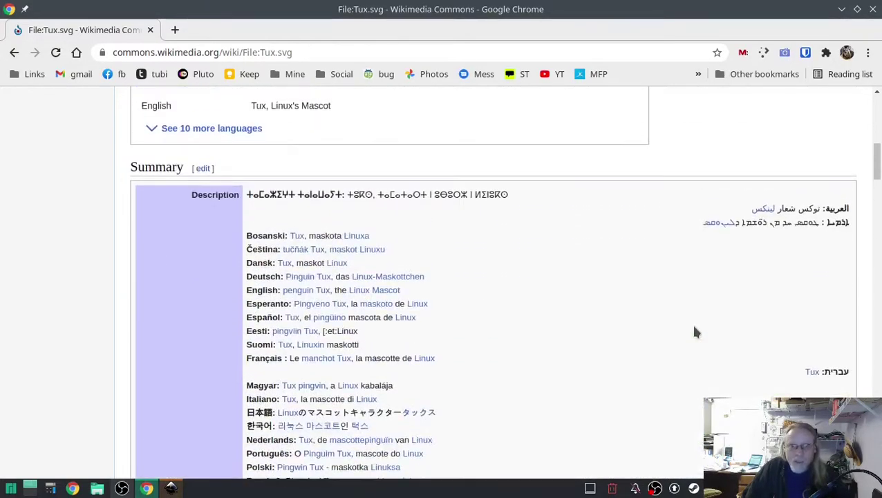
pyautogui.click(870, 9)
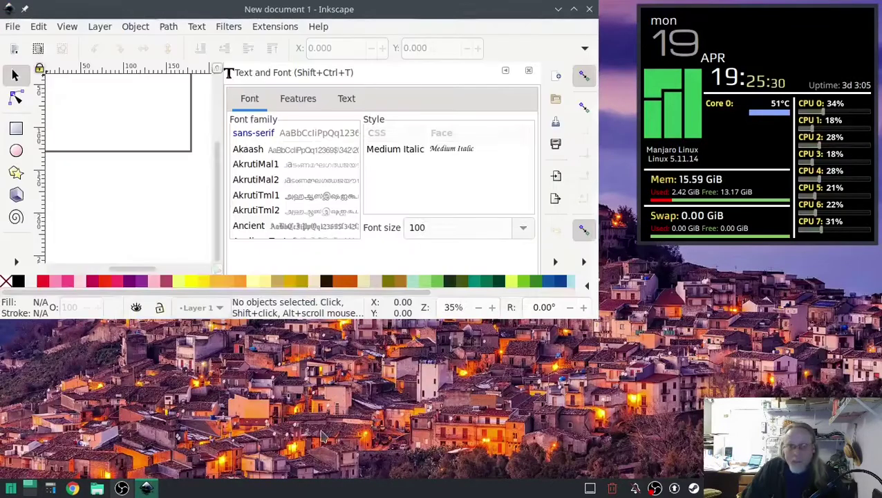
# - Maximize Inkscape and set the page size to 4 × 4 inches in Document Properties
pyautogui.click(574, 9)
pyautogui.click(13, 26)
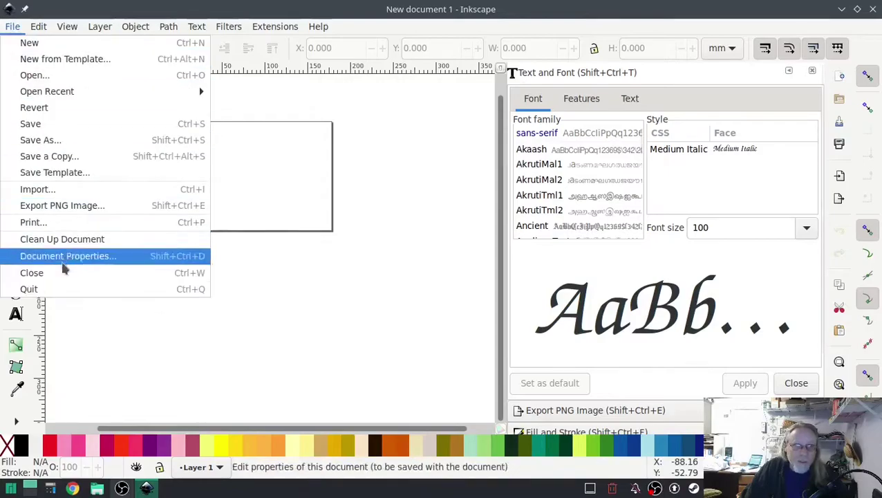
pyautogui.click(61, 256)
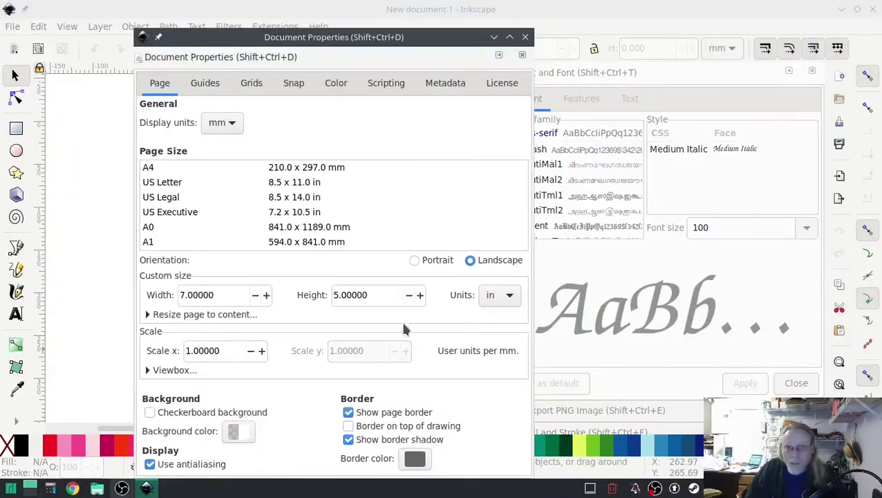
pyautogui.doubleClick(229, 294)
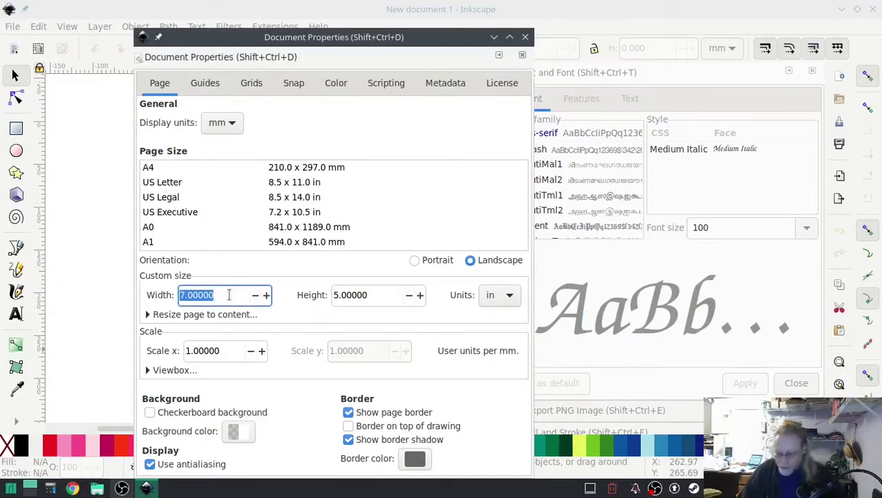
pyautogui.write('4')
pyautogui.press('Tab')
pyautogui.write('4')
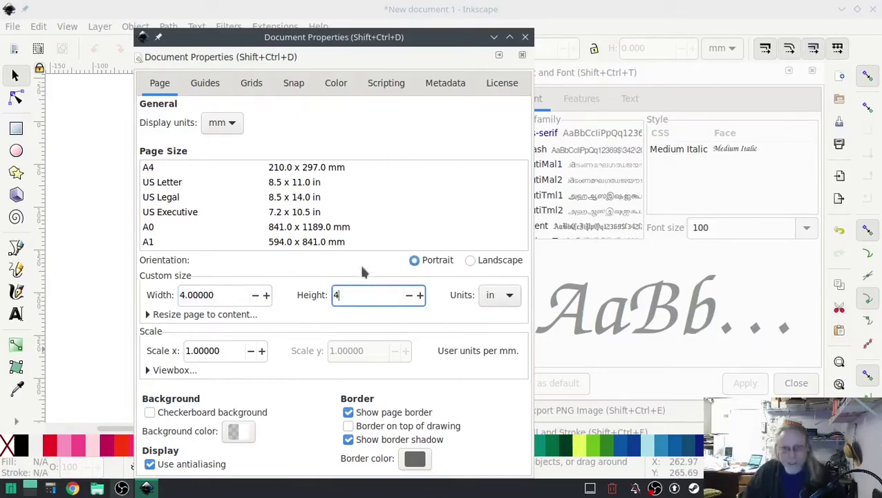
pyautogui.click(526, 37)
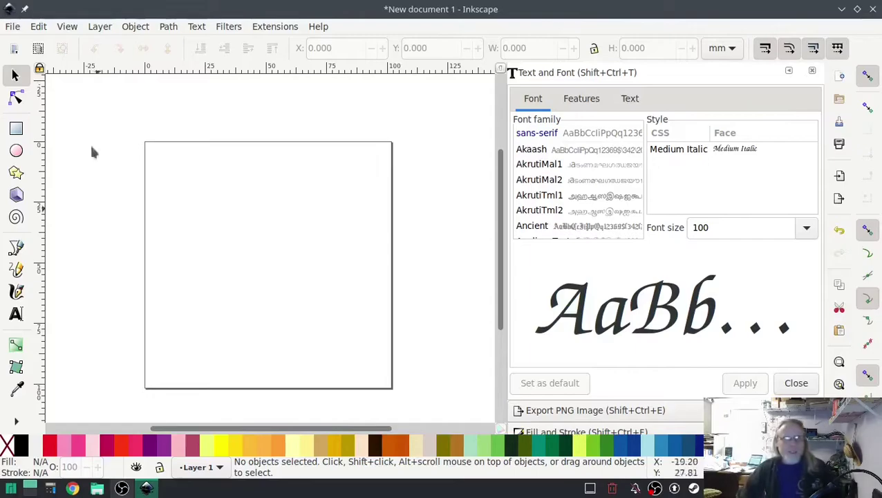
# - Import 865px-Tux.png into the document as an embedded image
pyautogui.click(13, 26)
pyautogui.click(50, 190)
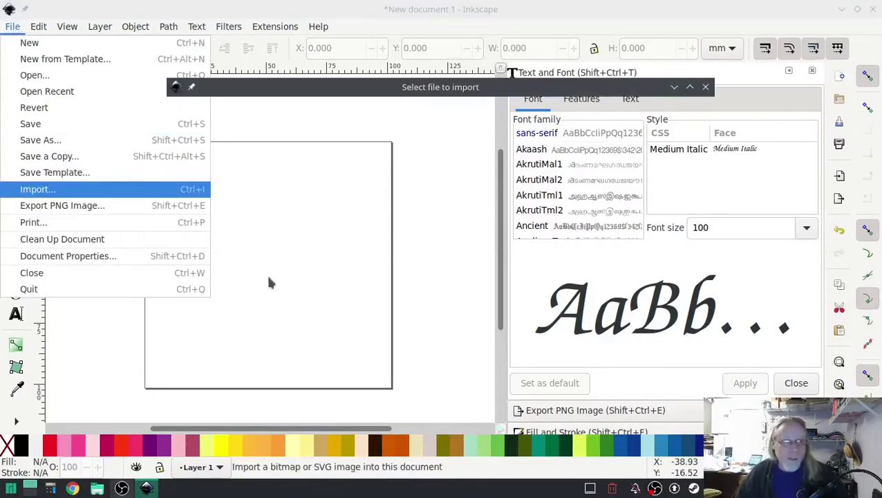
pyautogui.click(681, 422)
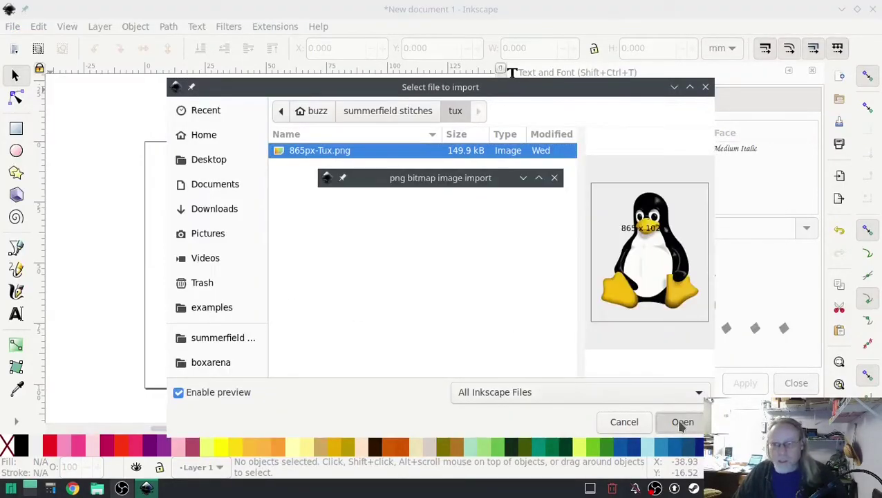
pyautogui.click(528, 334)
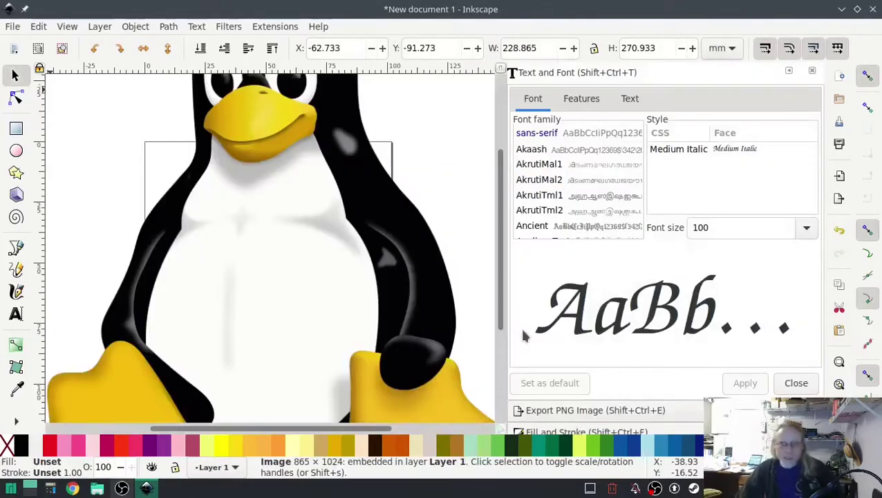
# - Lock the width/height ratio and scale the Tux image to 56.316 × 66.668 mm on the page
pyautogui.scroll(-4, 477, 304)
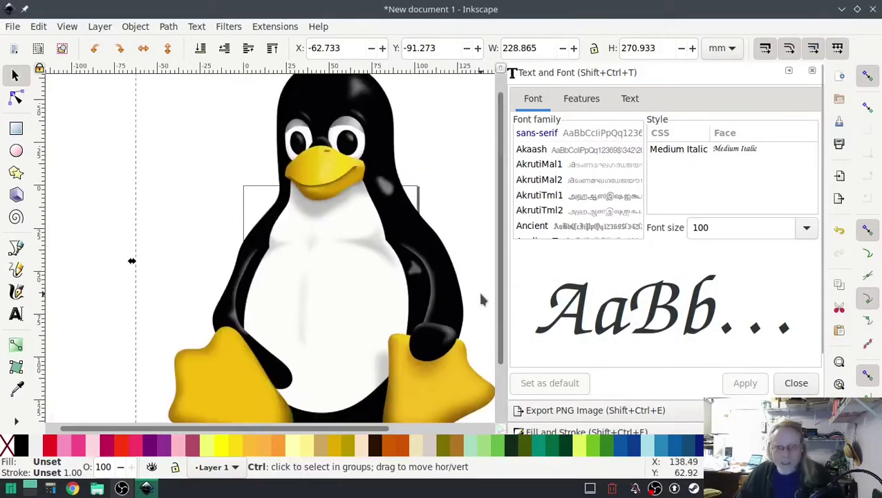
pyautogui.moveTo(227, 335); pyautogui.dragTo(112, 265)
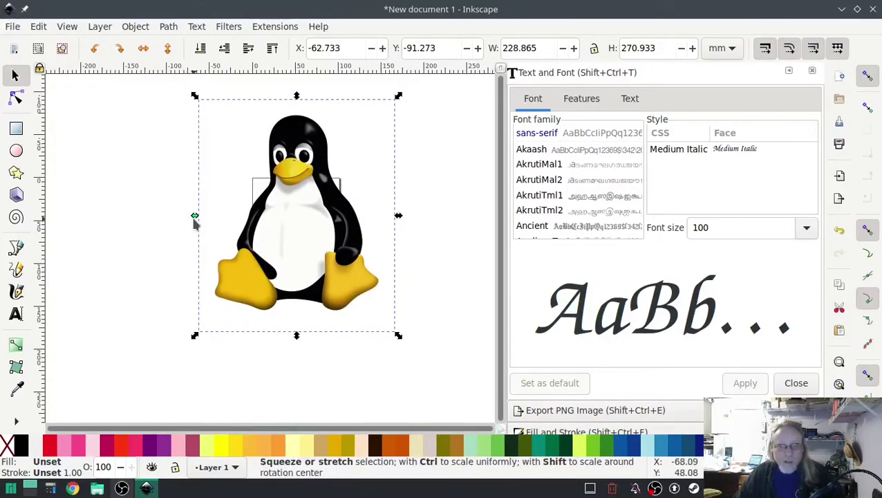
pyautogui.click(594, 47)
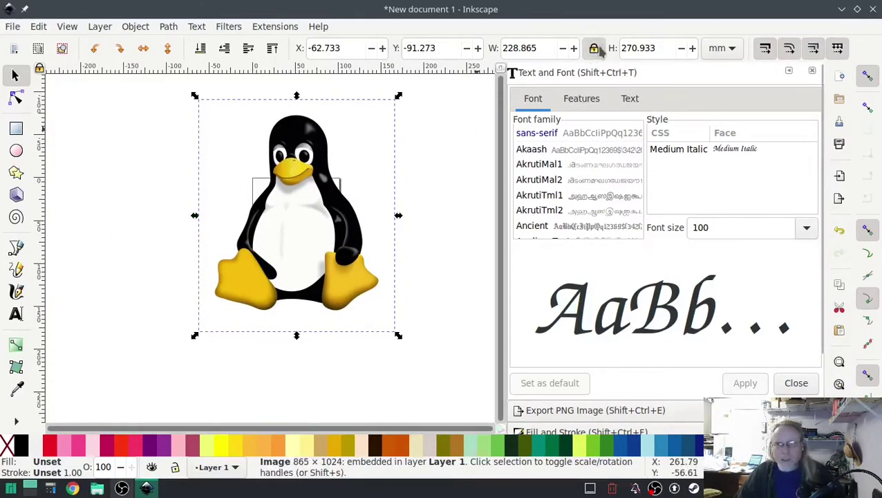
pyautogui.moveTo(399, 336); pyautogui.dragTo(298, 247)
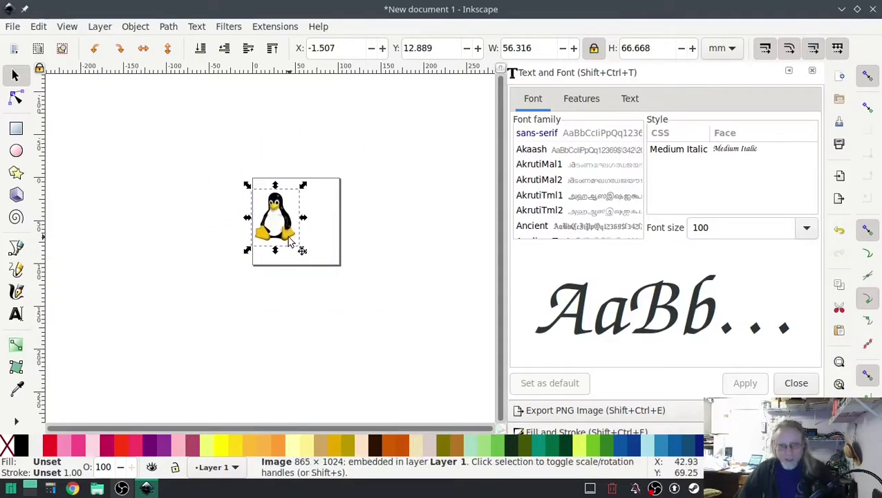
pyautogui.scroll(2, 226, 238)
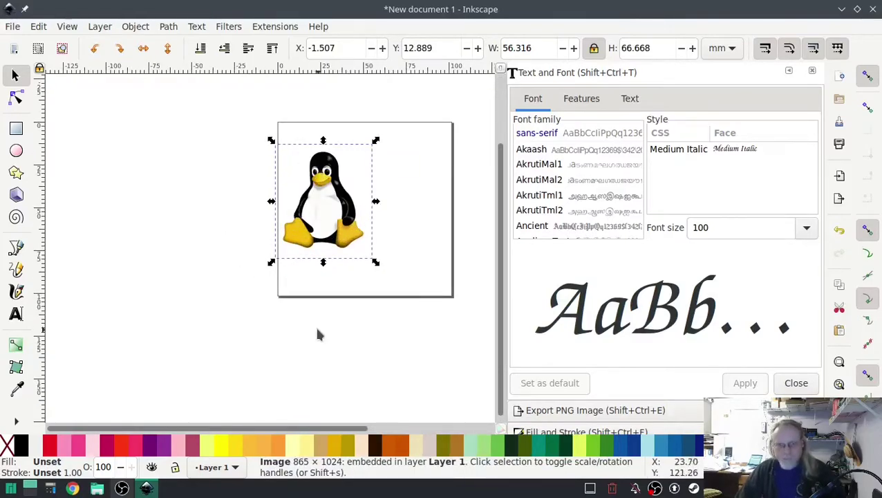
pyautogui.hotkey('ctrl', 'shift', 'e')
pyautogui.scroll(4, 184, 316)
pyautogui.scroll(-2, 216, 247)
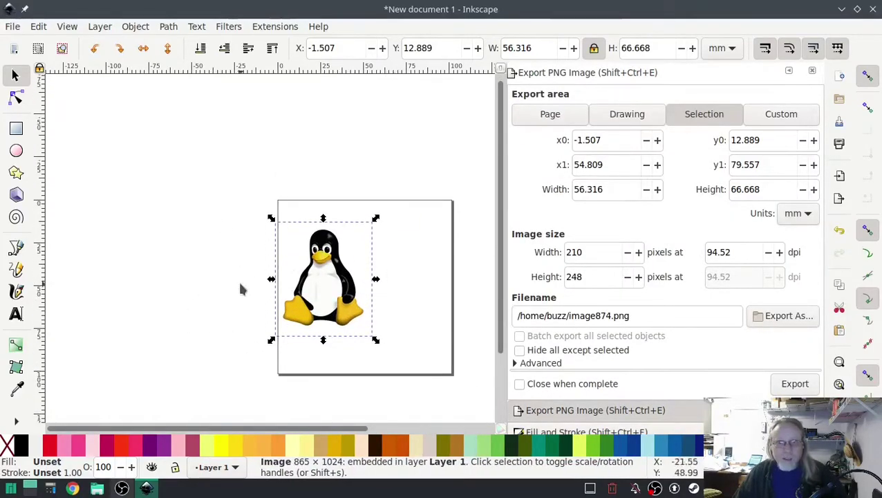
# - Set up a multiple-scan colour trace of the penguin in Trace Bitmap and preview it
pyautogui.click(168, 26)
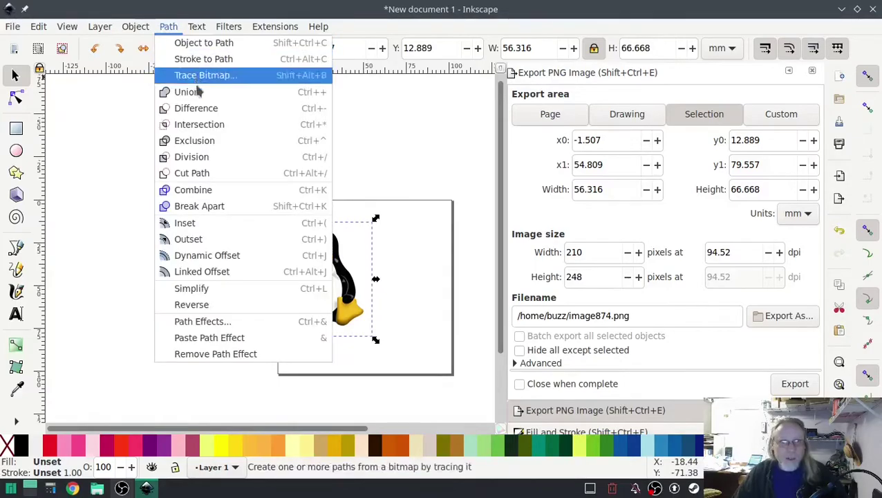
pyautogui.click(200, 76)
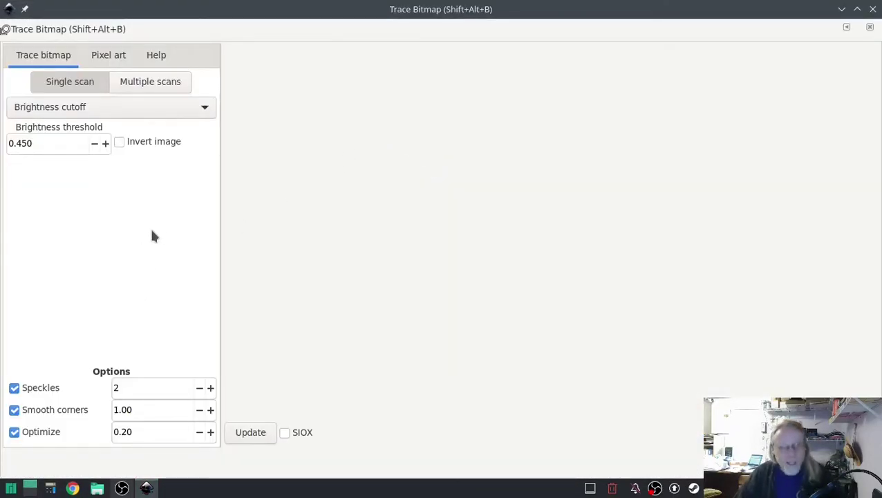
pyautogui.click(147, 84)
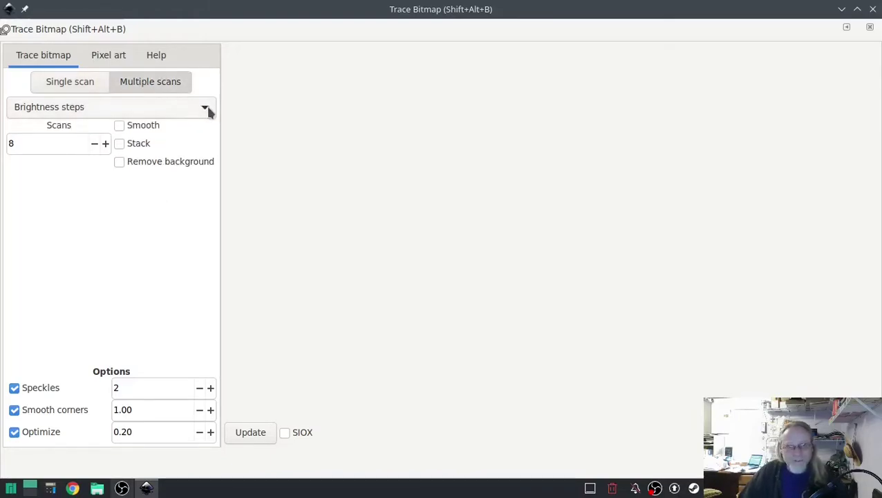
pyautogui.click(205, 109)
pyautogui.click(122, 128)
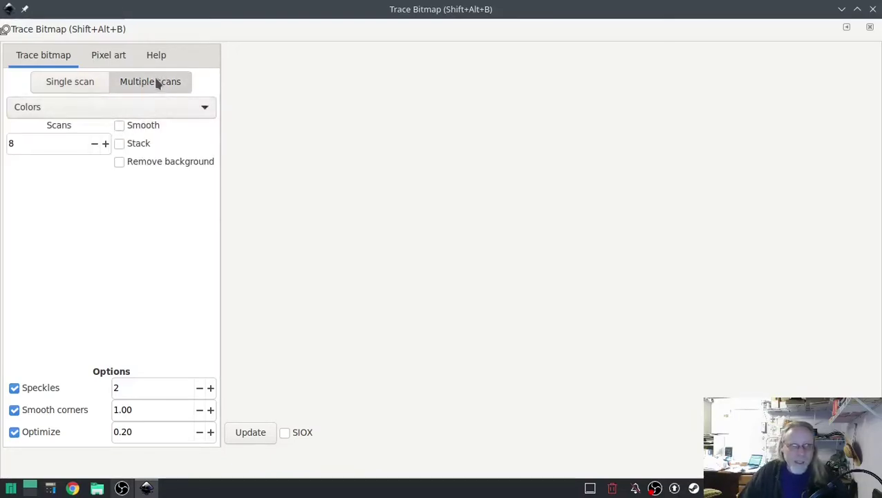
pyautogui.click(249, 433)
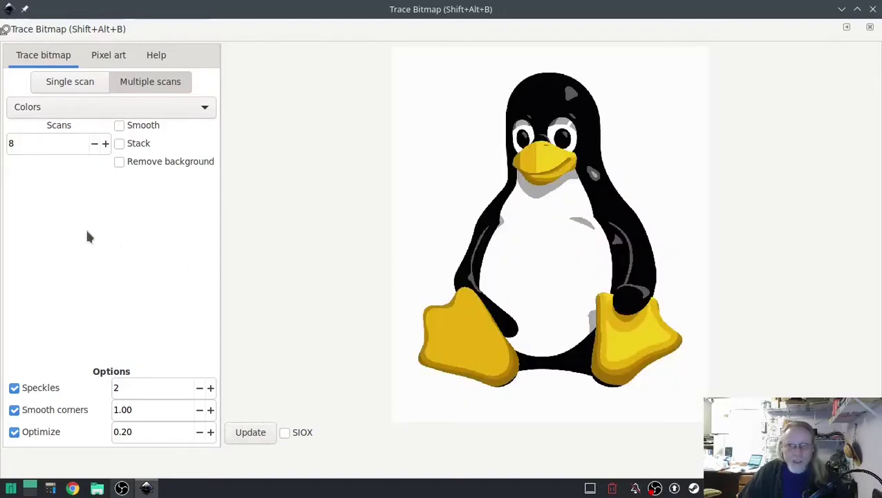
# - Compare previews at 6, 10 and finally 8 colour scans, then close Trace Bitmap
pyautogui.click(94, 143)
pyautogui.click(94, 143)
pyautogui.click(245, 433)
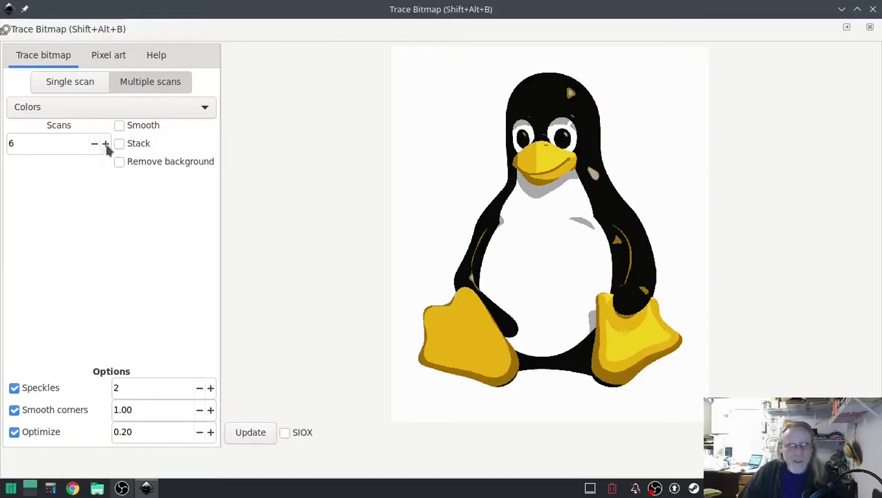
pyautogui.click(105, 144)
pyautogui.click(106, 144)
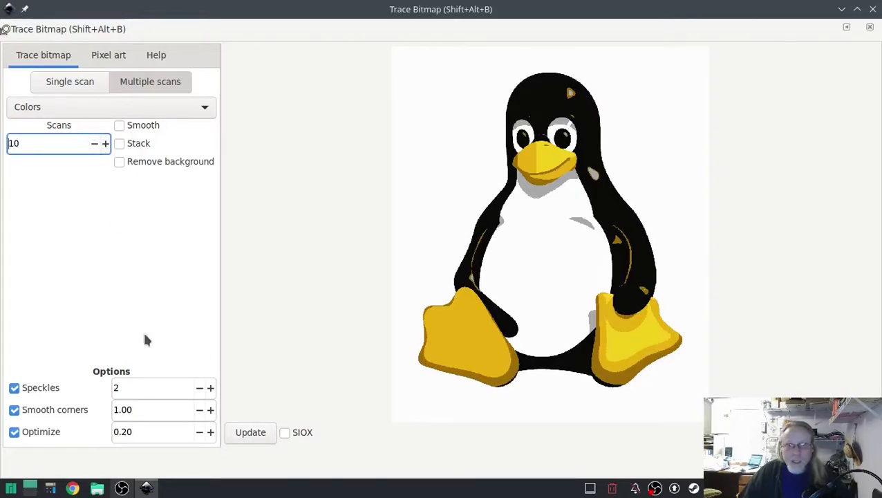
pyautogui.click(248, 435)
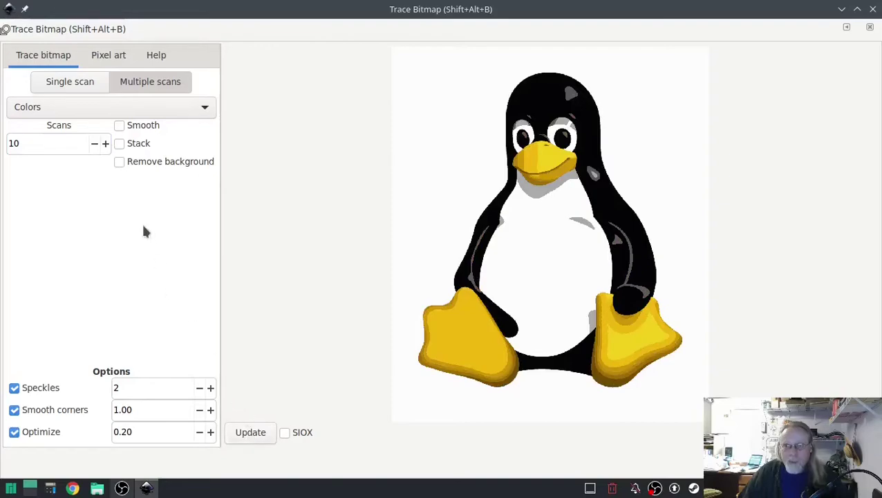
pyautogui.click(94, 144)
pyautogui.click(94, 144)
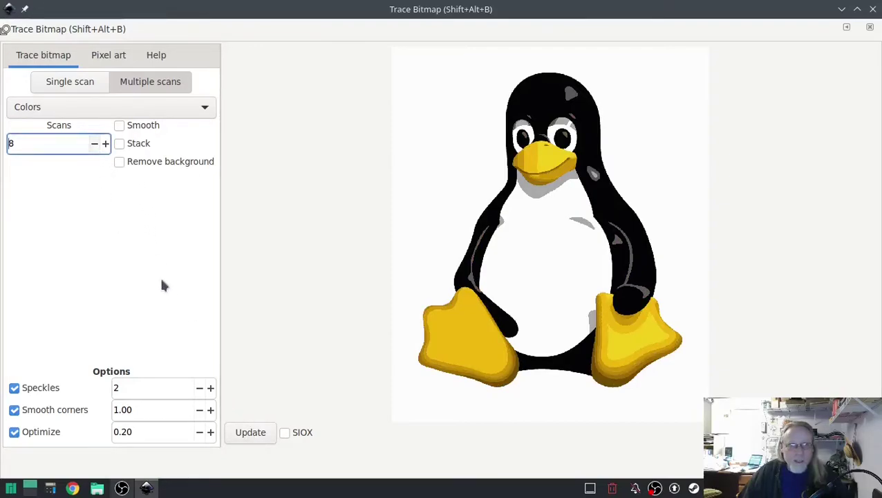
pyautogui.click(256, 436)
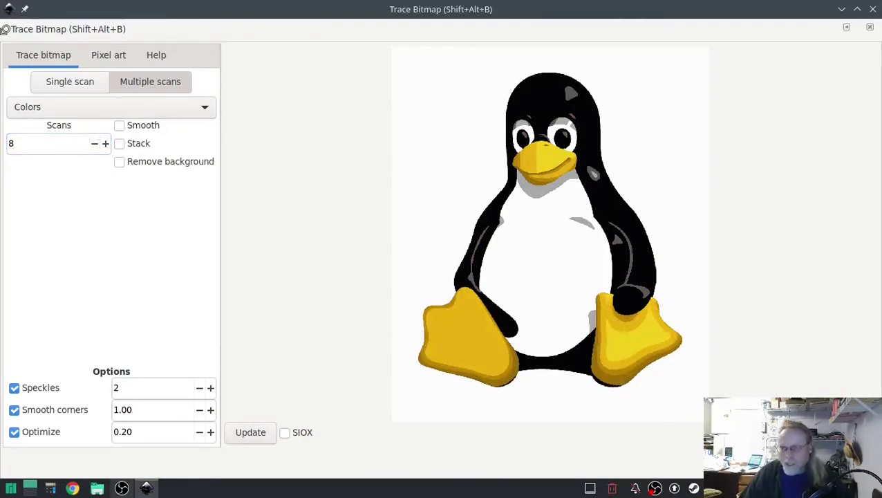
pyautogui.click(873, 9)
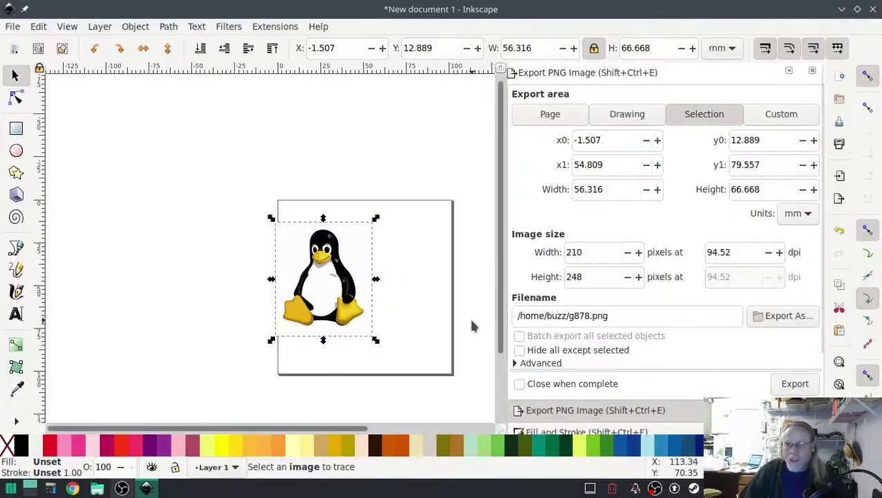
# - Delete the original Tux bitmap and return the 8-object traced group to the page
pyautogui.moveTo(320, 260); pyautogui.dragTo(380, 240)
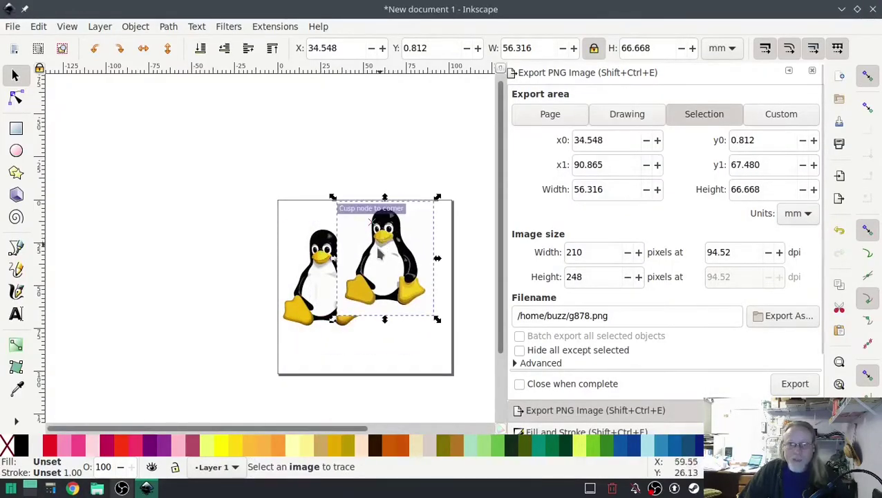
pyautogui.click(320, 244)
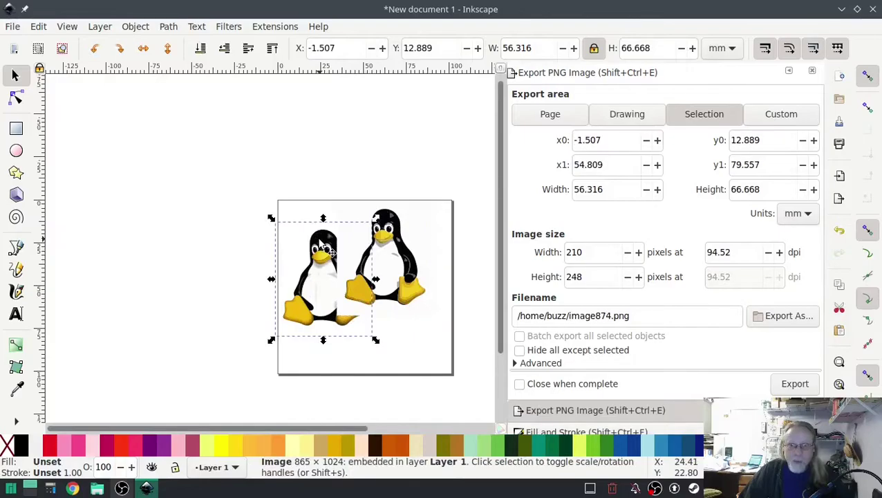
pyautogui.press('Delete')
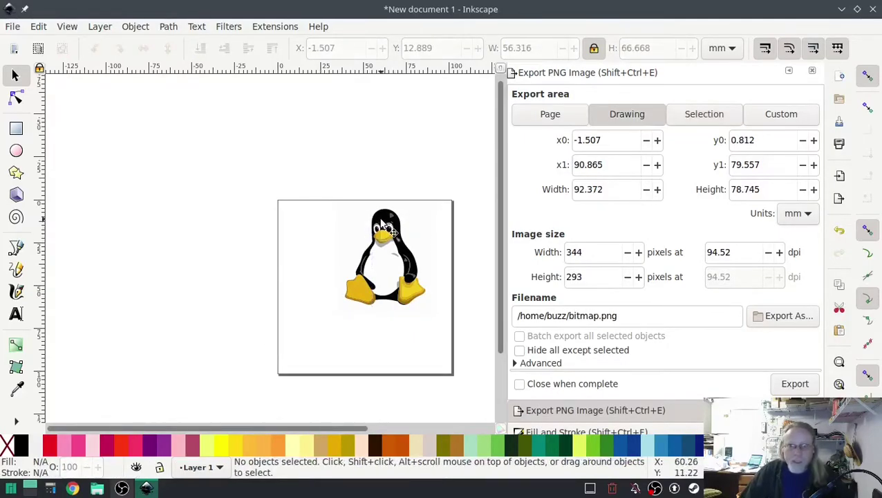
pyautogui.moveTo(382, 231); pyautogui.dragTo(321, 259)
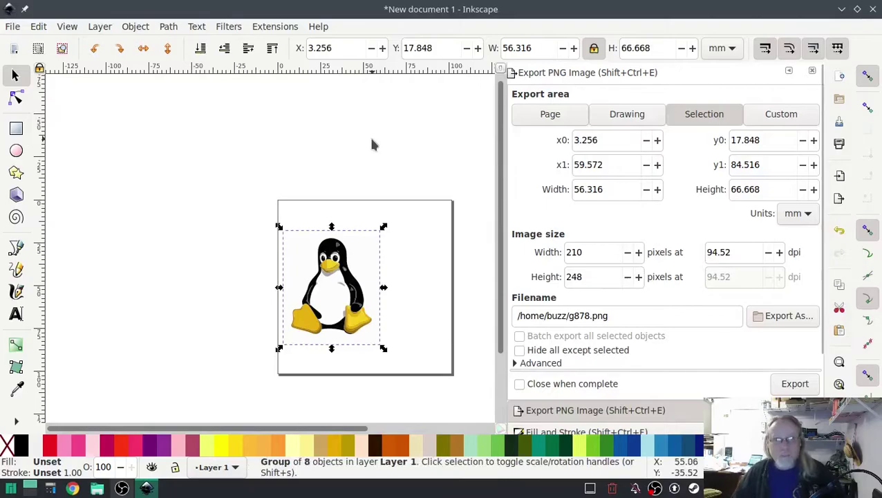
pyautogui.scroll(-1, 643, 330)
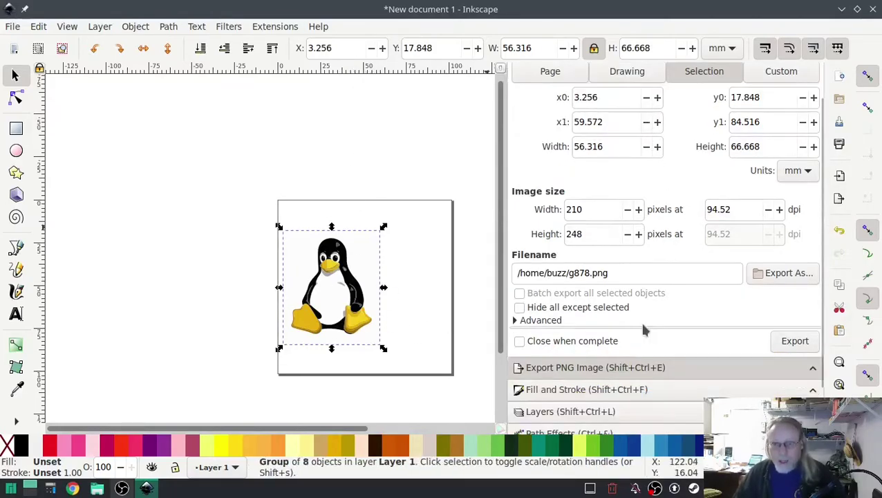
pyautogui.click(571, 391)
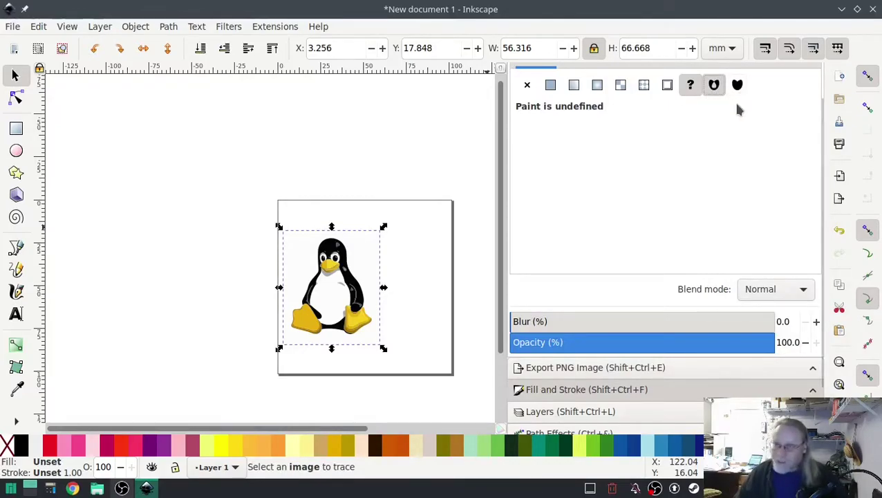
# - Apply Ink/Stitch Break Apart Fill Objects (Simple) so the penguin group has 42 objects
pyautogui.click(284, 30)
pyautogui.moveTo(309, 190)
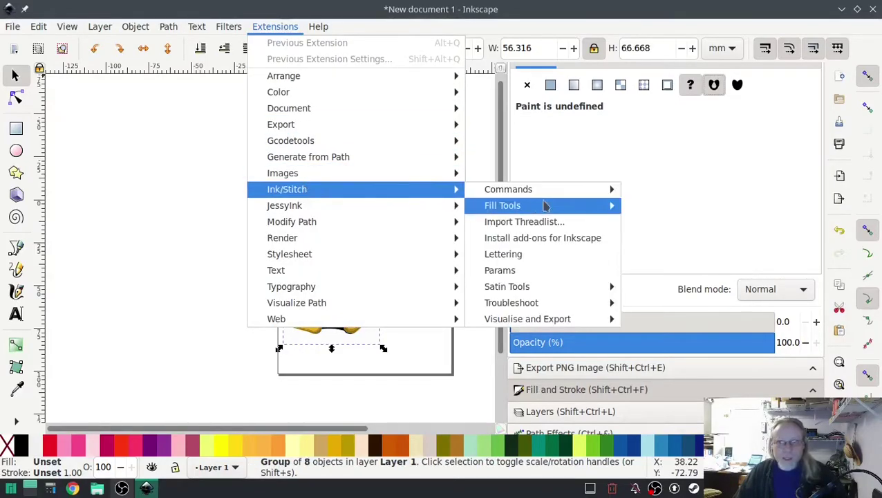
pyautogui.moveTo(546, 205)
pyautogui.click(647, 206)
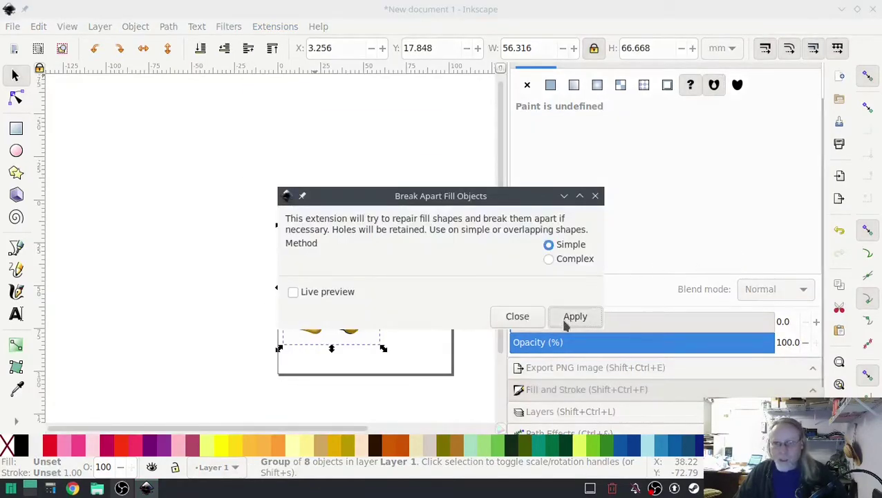
pyautogui.click(573, 318)
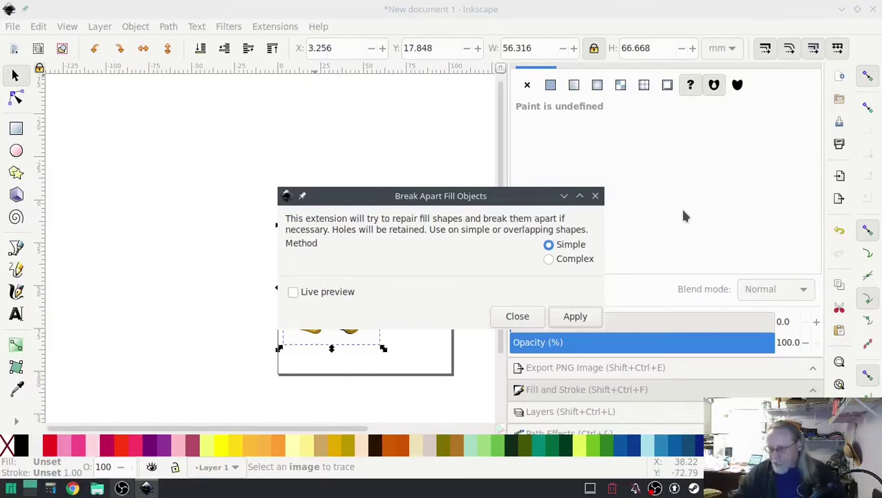
pyautogui.click(579, 317)
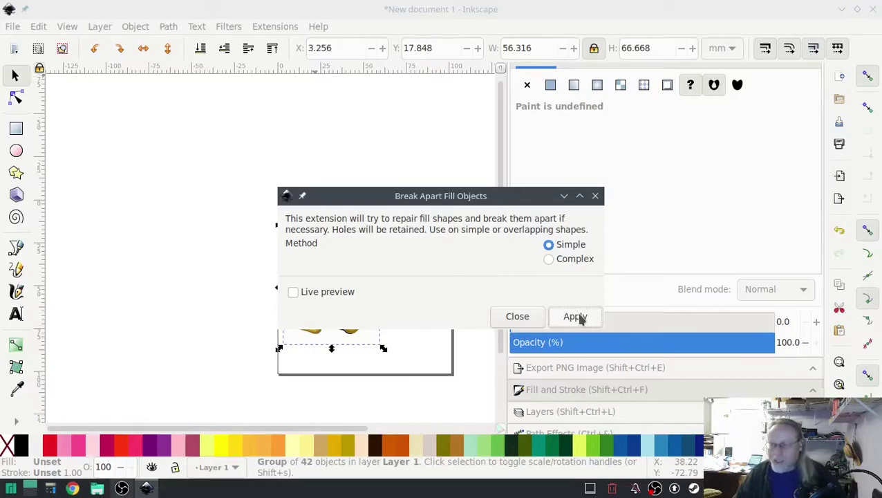
pyautogui.click(578, 317)
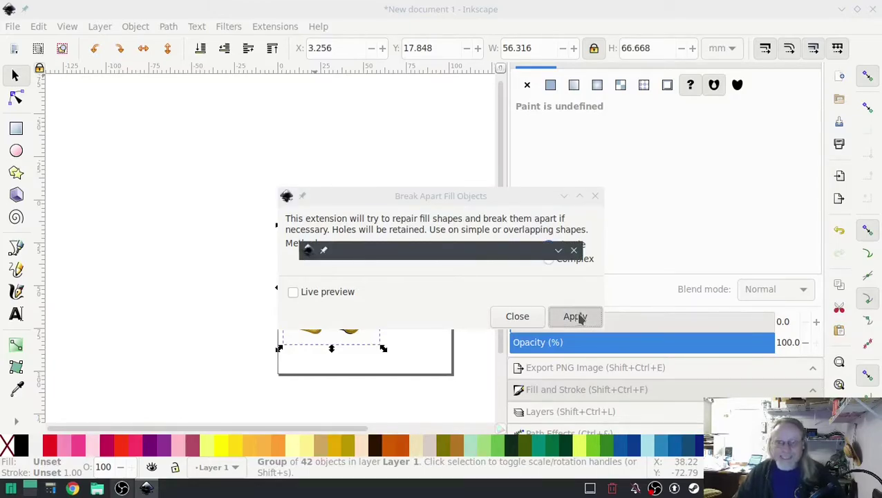
pyautogui.click(595, 197)
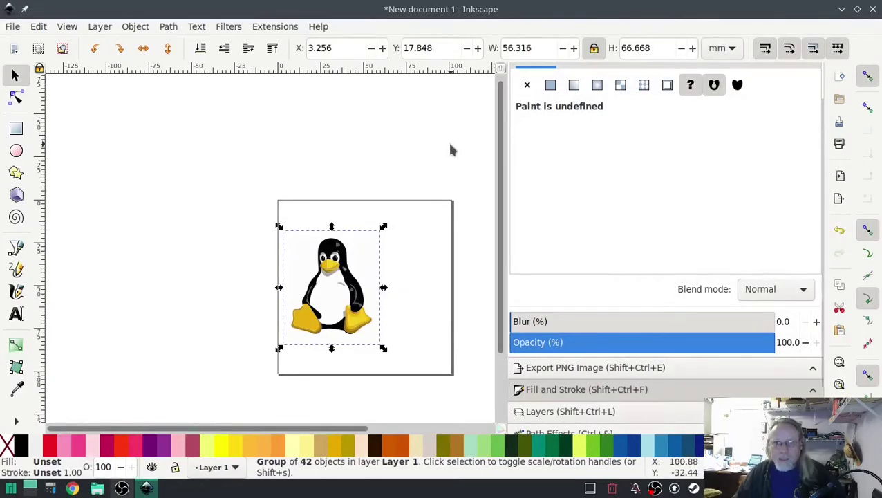
# - Run Ink/Stitch Cleanup Document (fill 20, stroke 5), removing 9 small elements
pyautogui.click(276, 27)
pyautogui.moveTo(298, 194)
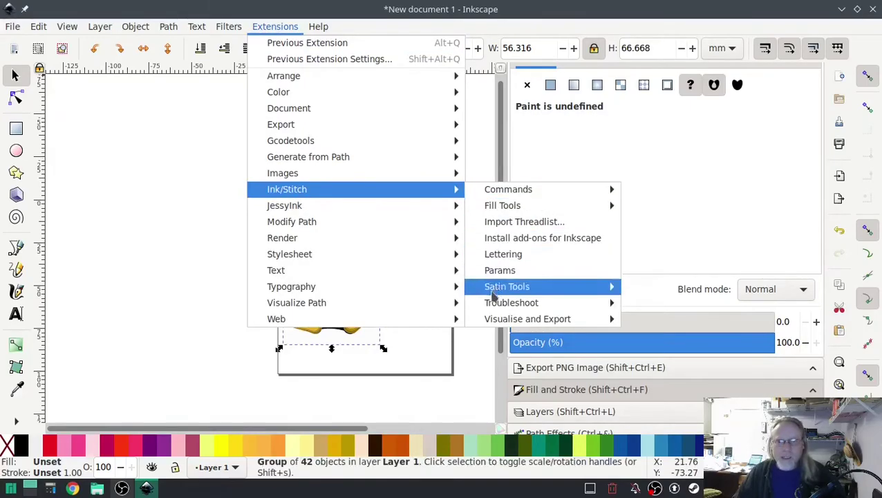
pyautogui.moveTo(504, 305)
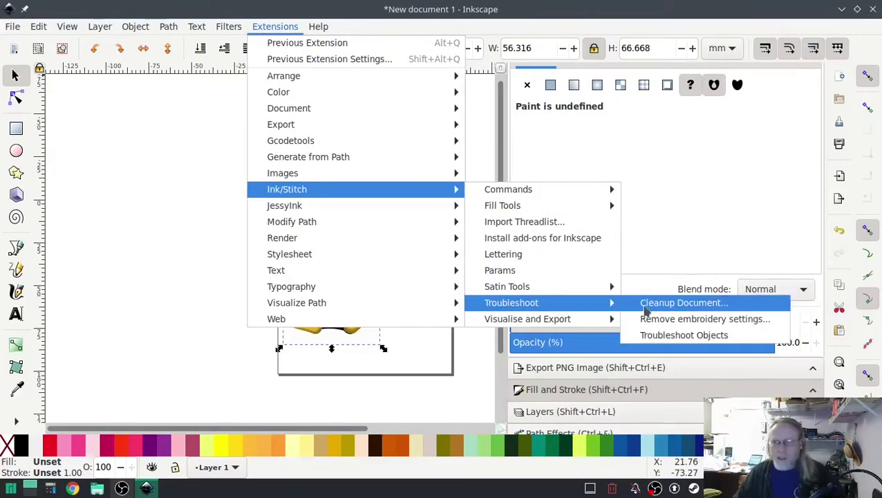
pyautogui.click(646, 303)
pyautogui.click(574, 339)
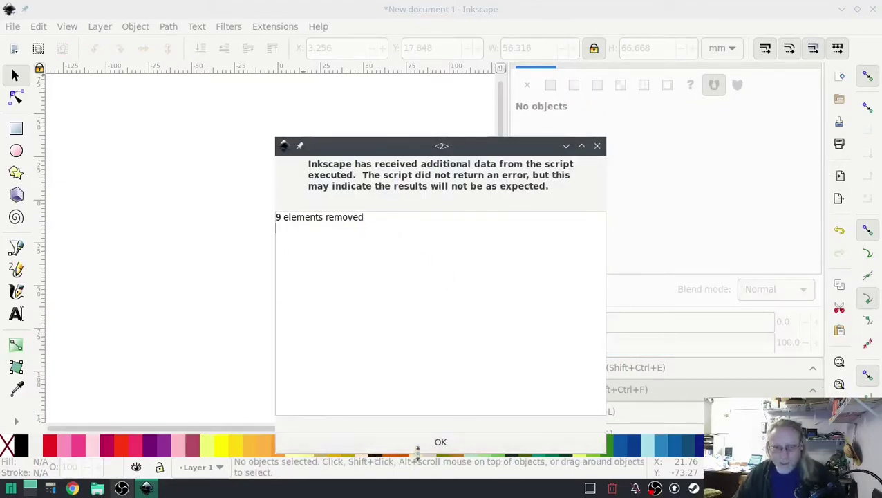
pyautogui.click(429, 444)
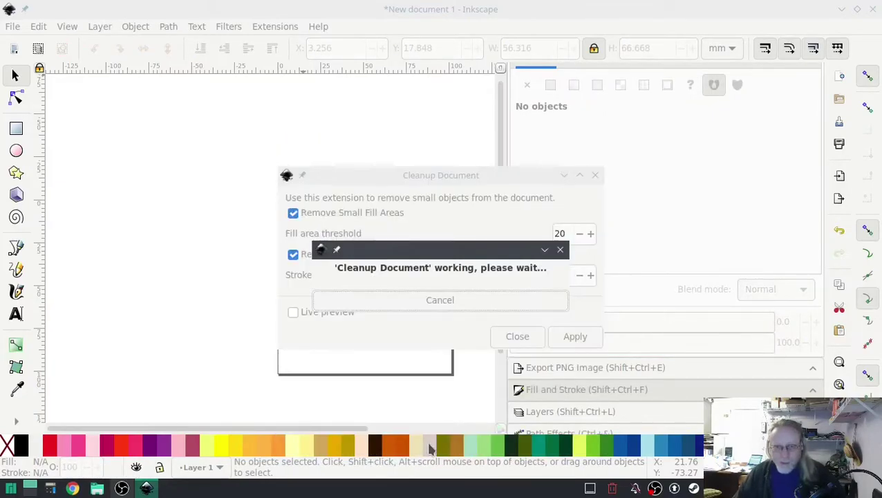
pyautogui.click(594, 176)
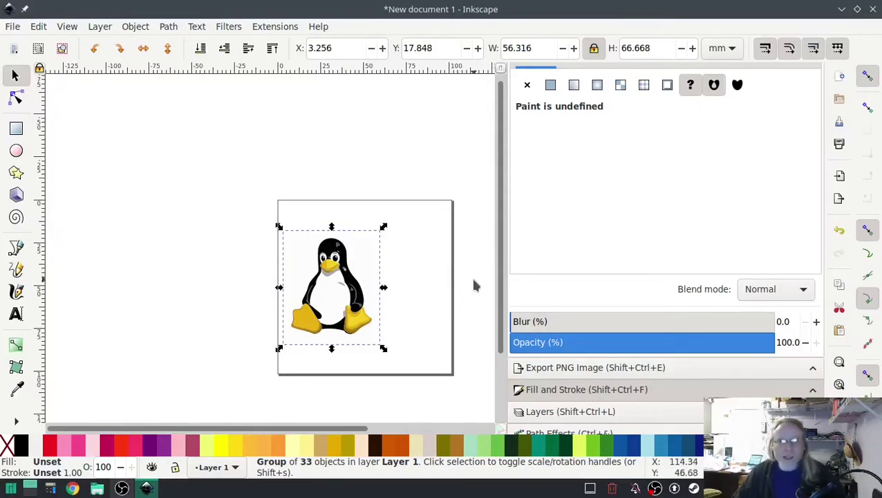
# - Delete the grey highlight patch on the penguin's head and select the black body path
pyautogui.hscroll(-2, 348, 286)
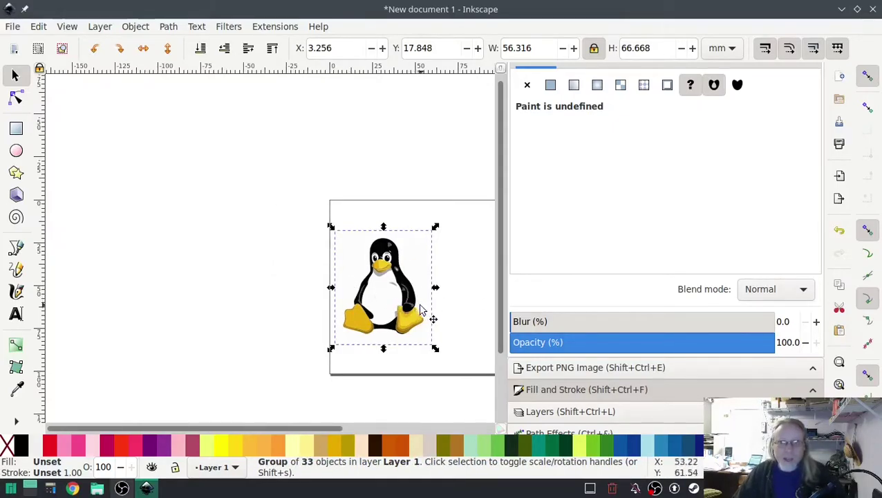
pyautogui.hscroll(-2, 420, 304)
pyautogui.moveTo(299, 300); pyautogui.dragTo(130, 260)
pyautogui.scroll(2, 289, 250)
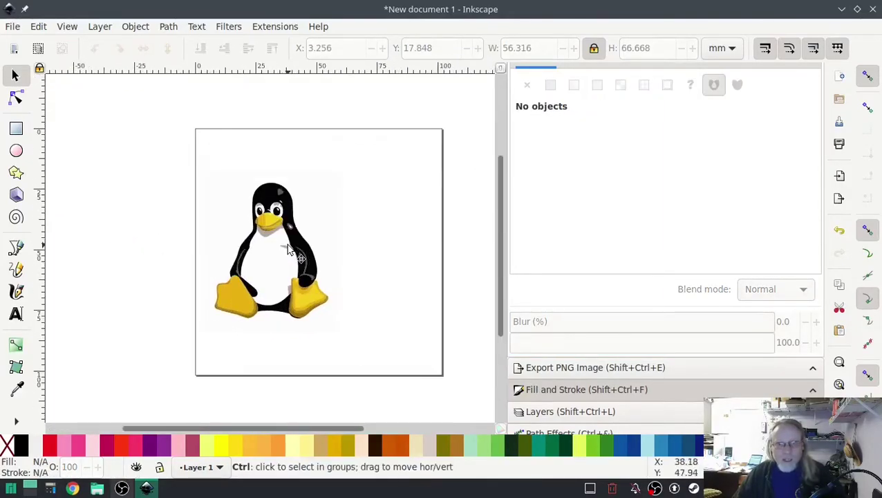
pyautogui.scroll(1, 289, 250)
pyautogui.scroll(1, 289, 250)
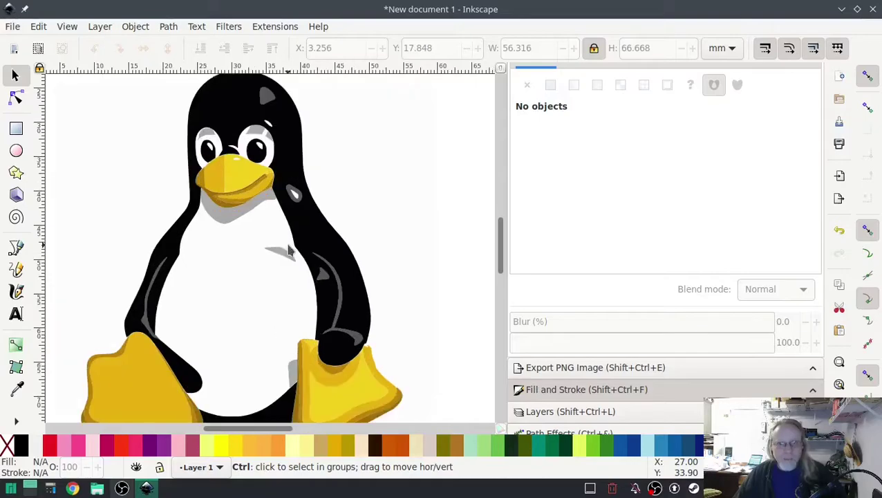
pyautogui.scroll(-1, 289, 250)
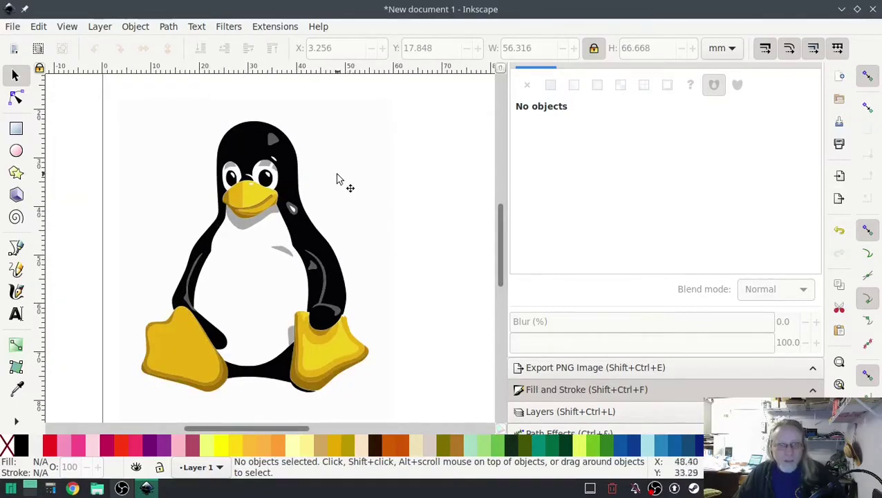
pyautogui.keyDown('ctrl'); pyautogui.scroll(2, 272, 137); pyautogui.keyUp('ctrl')
pyautogui.keyDown('ctrl'); pyautogui.click(276, 150); pyautogui.keyUp('ctrl')
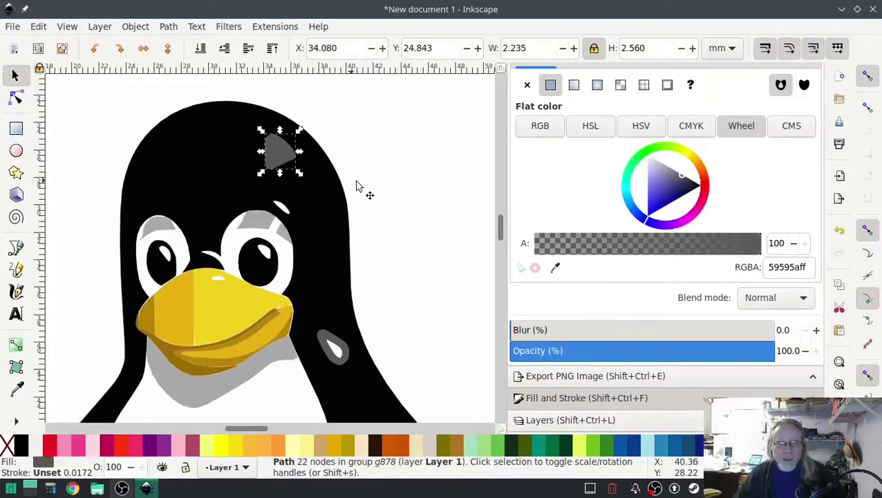
pyautogui.press('Delete')
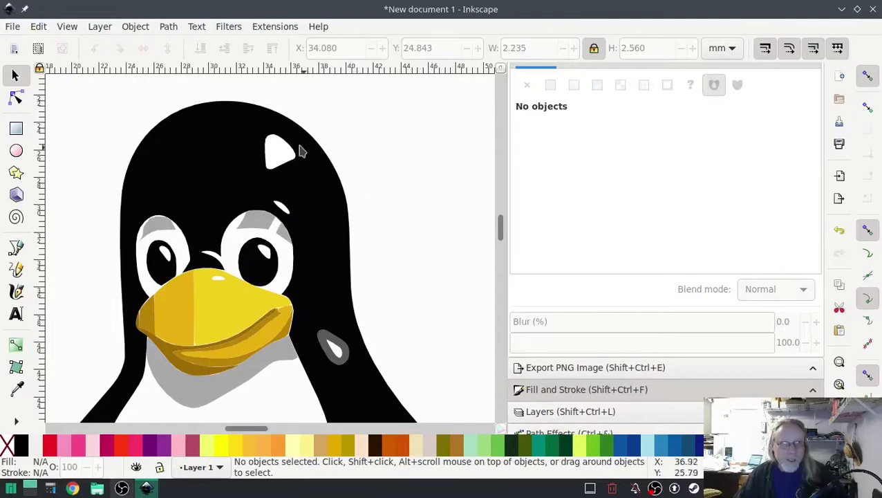
pyautogui.keyDown('ctrl'); pyautogui.click(243, 139); pyautogui.keyUp('ctrl')
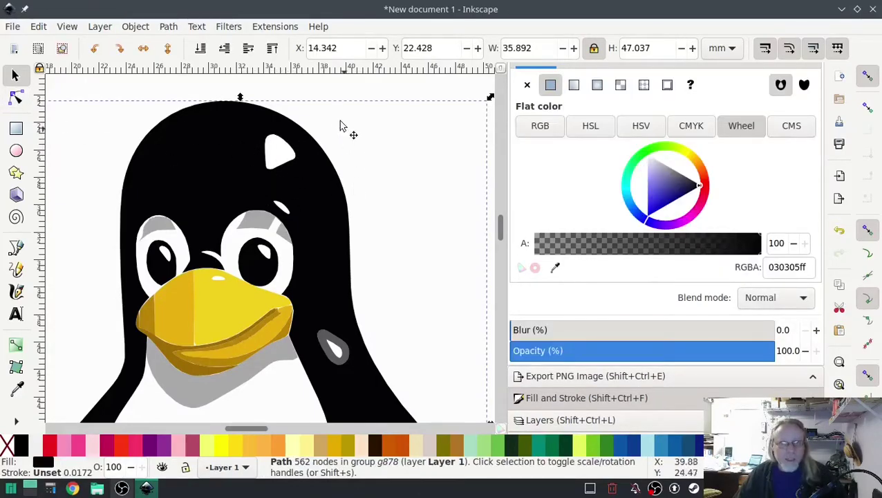
# - With the Node tool, delete the nodes forming the white hole in the penguin's head
pyautogui.press('ctrl')
pyautogui.click(17, 98)
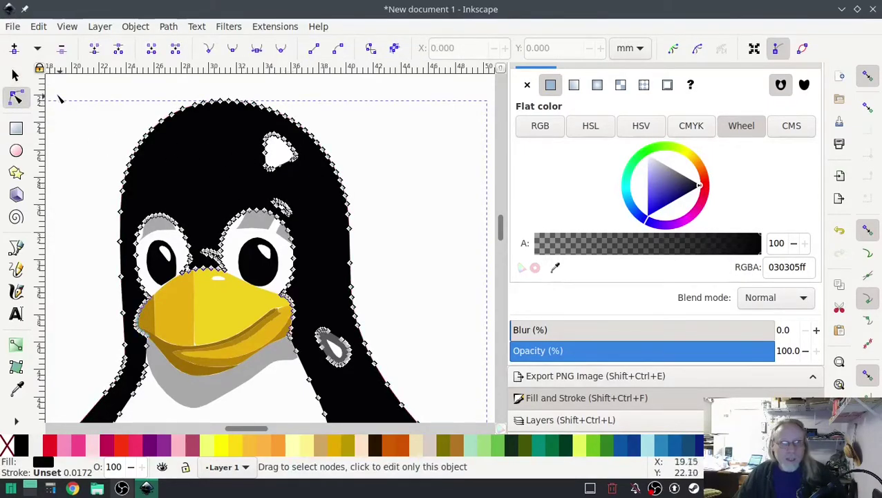
pyautogui.moveTo(299, 185); pyautogui.dragTo(244, 130)
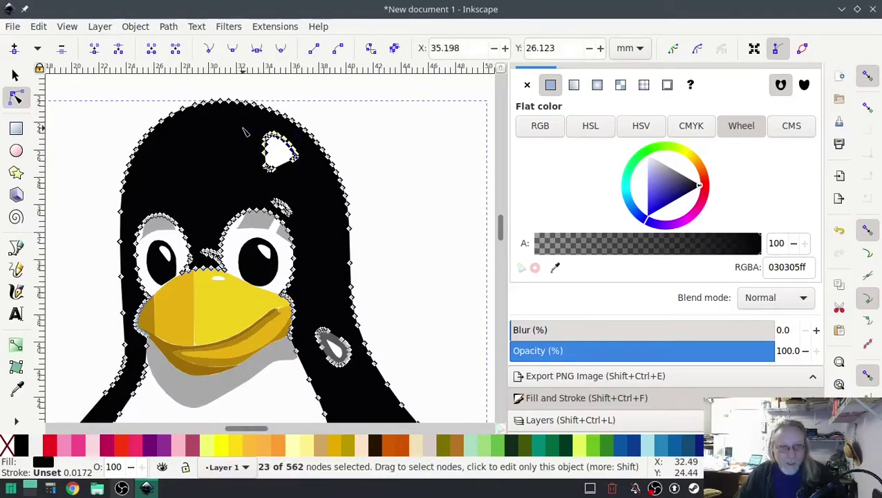
pyautogui.click(61, 50)
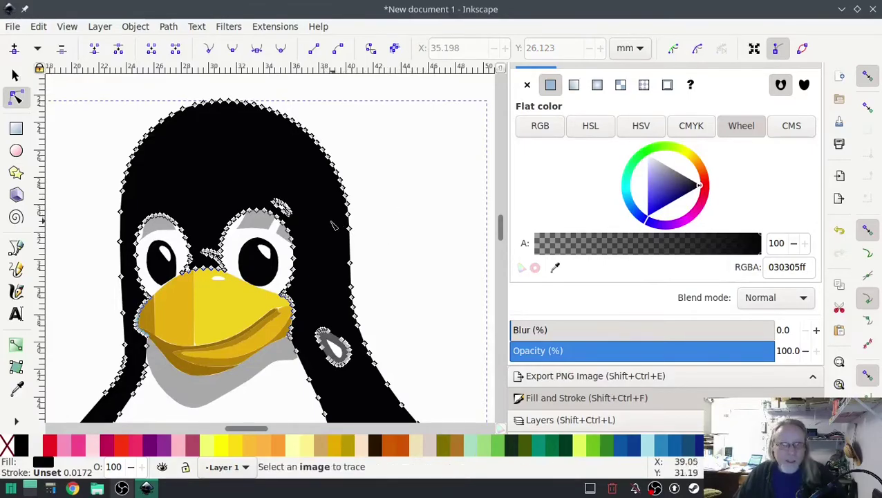
# - Select all nodes of the small white speck in the black body and delete them
pyautogui.scroll(4, 334, 214)
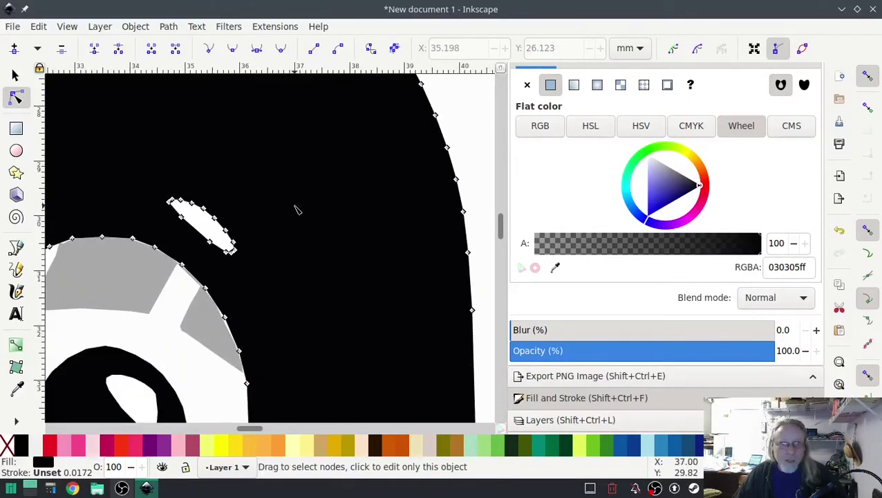
pyautogui.moveTo(283, 223); pyautogui.dragTo(391, 225)
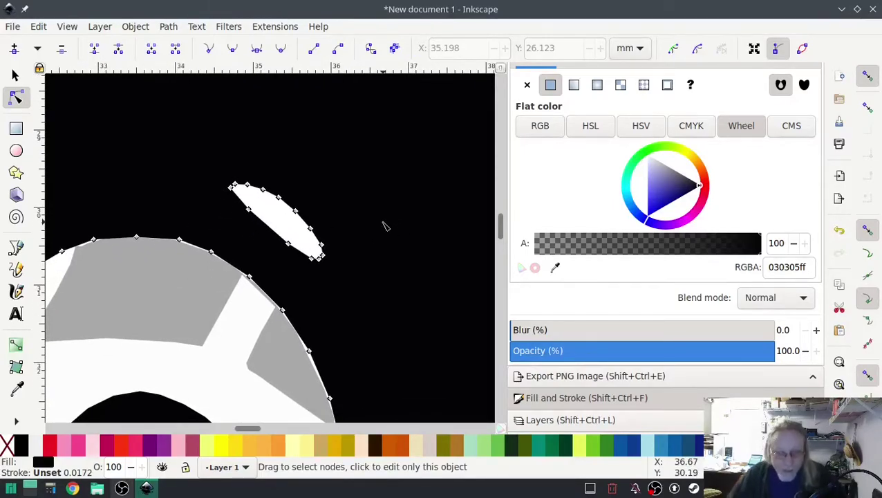
pyautogui.moveTo(372, 278); pyautogui.dragTo(218, 155)
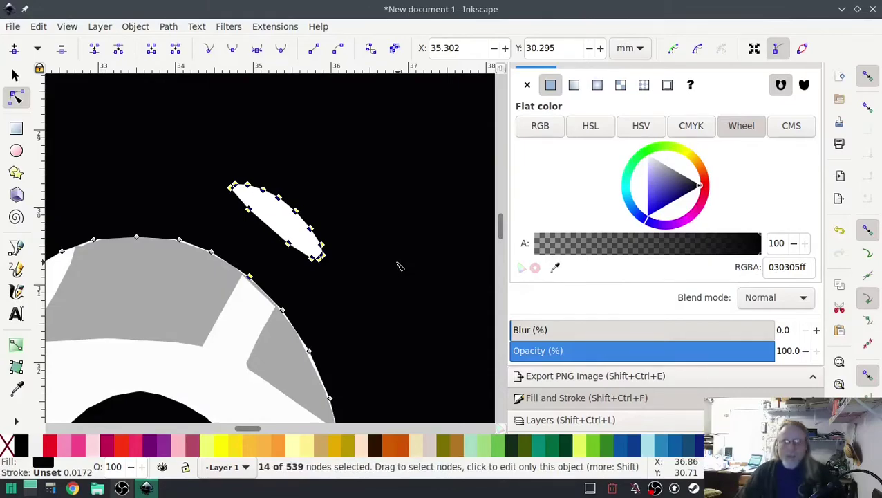
pyautogui.click(248, 210)
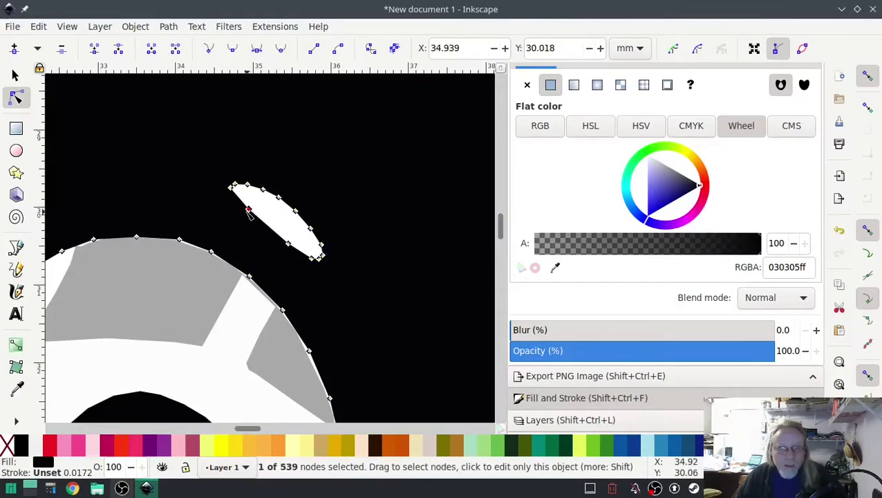
pyautogui.press('ctrl')
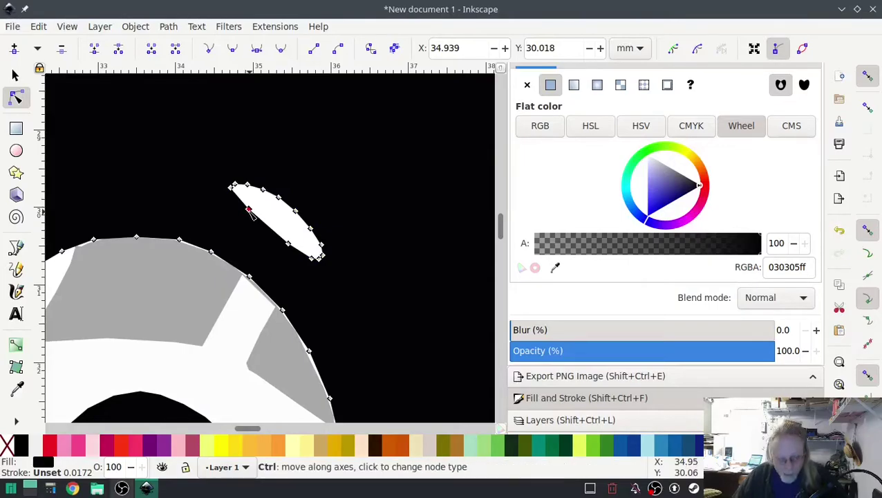
pyautogui.scroll(4, 249, 210)
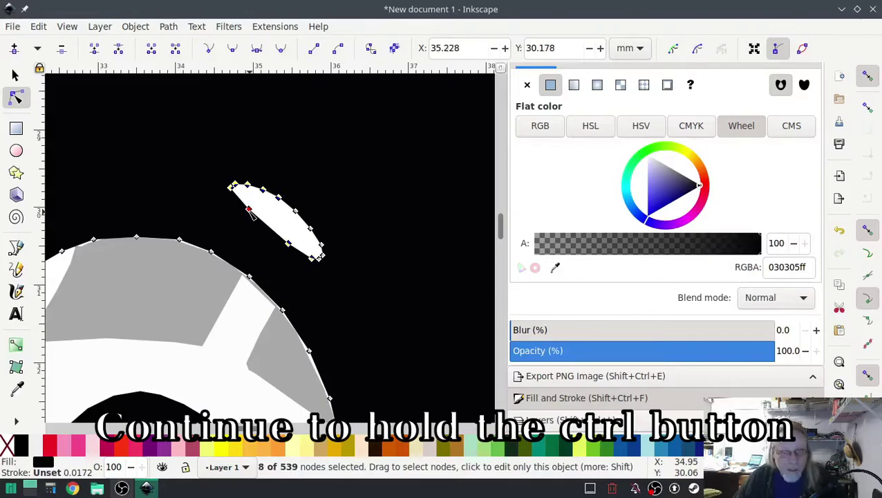
pyautogui.scroll(2, 249, 210)
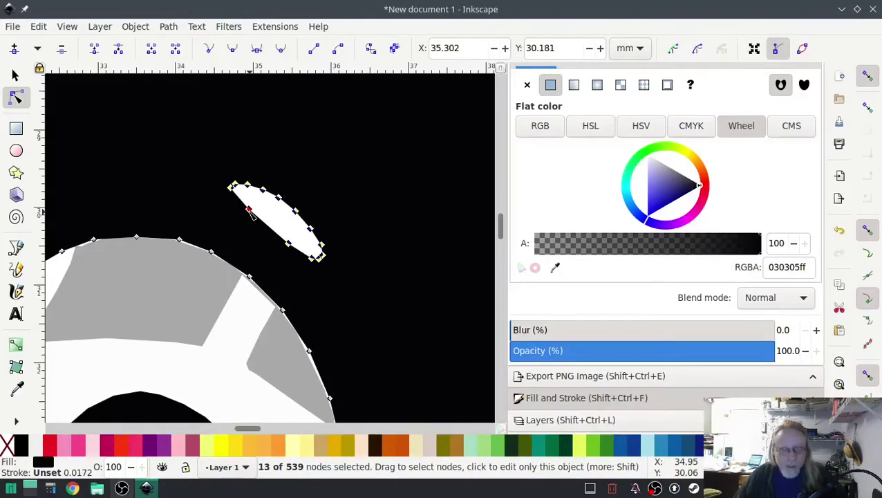
pyautogui.scroll(-3, 248, 210)
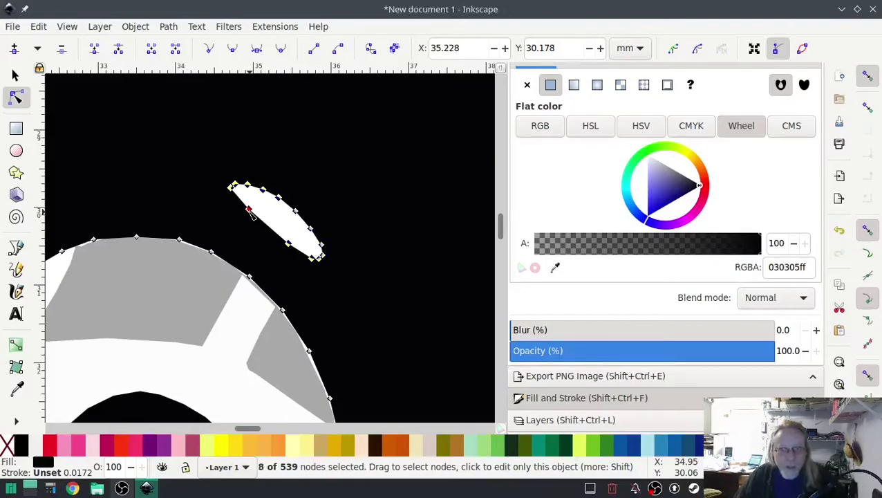
pyautogui.scroll(5, 249, 211)
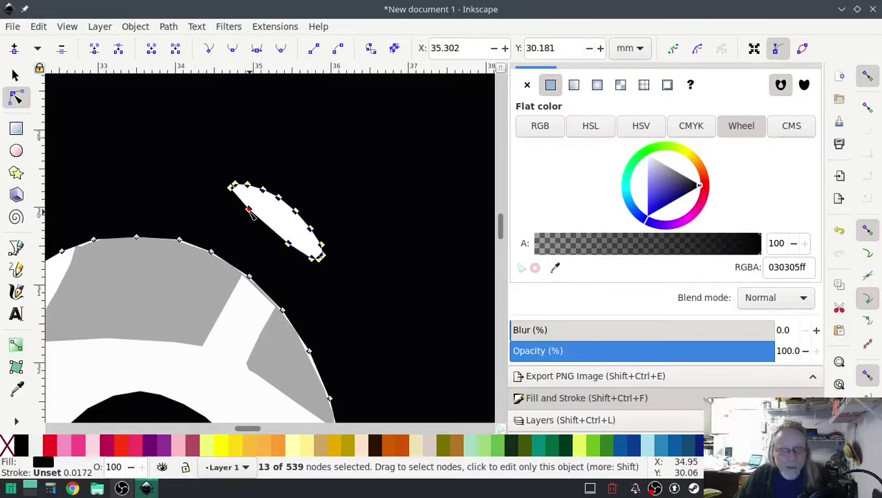
pyautogui.press('Delete')
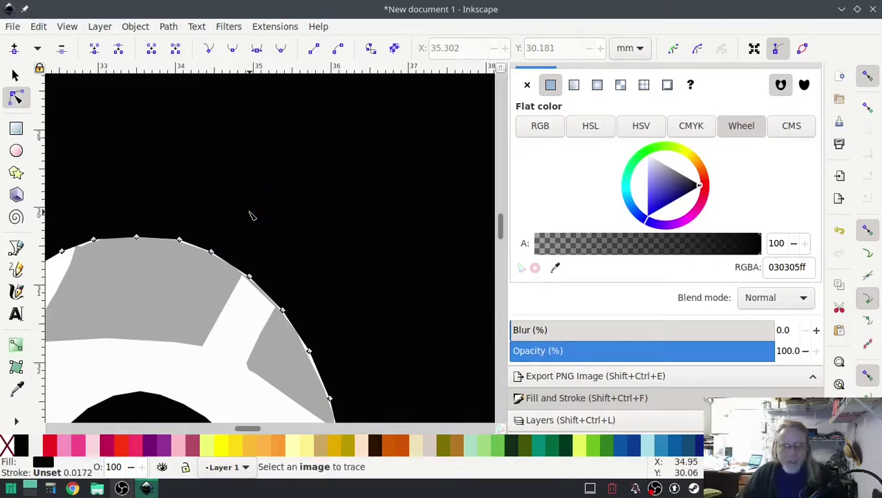
# - Try deleting the grey teardrop hole's nodes, then undo the deletion
pyautogui.scroll(-5, 291, 237)
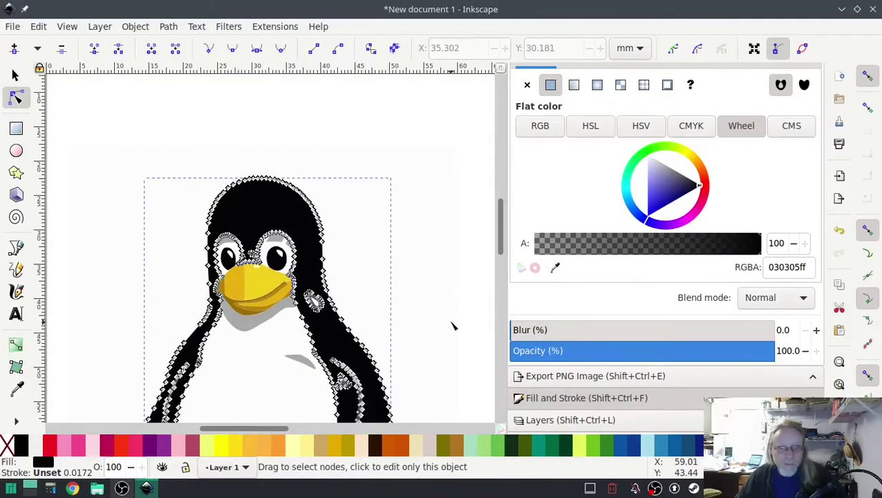
pyautogui.scroll(2, 436, 315)
pyautogui.scroll(2, 263, 285)
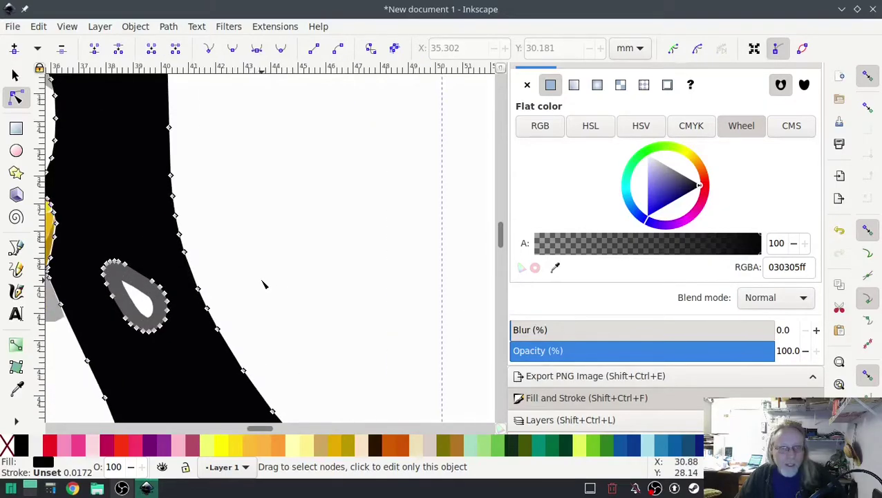
pyautogui.moveTo(191, 354); pyautogui.dragTo(310, 325)
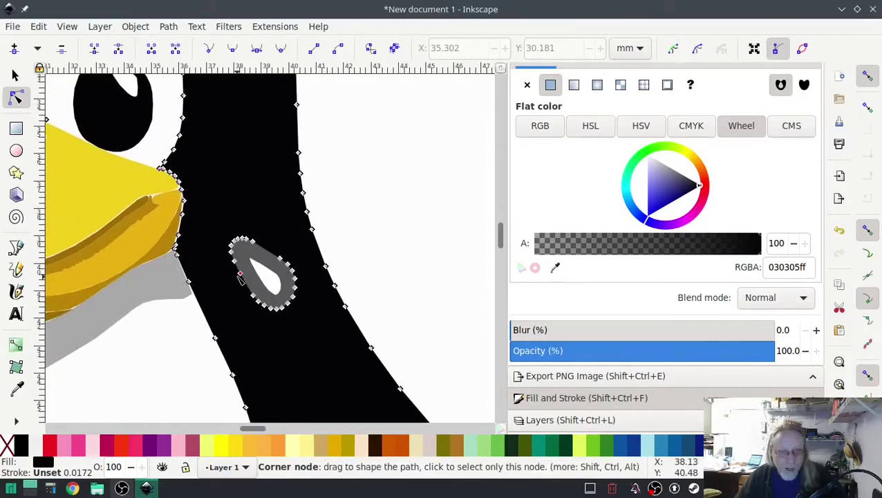
pyautogui.press('ctrl')
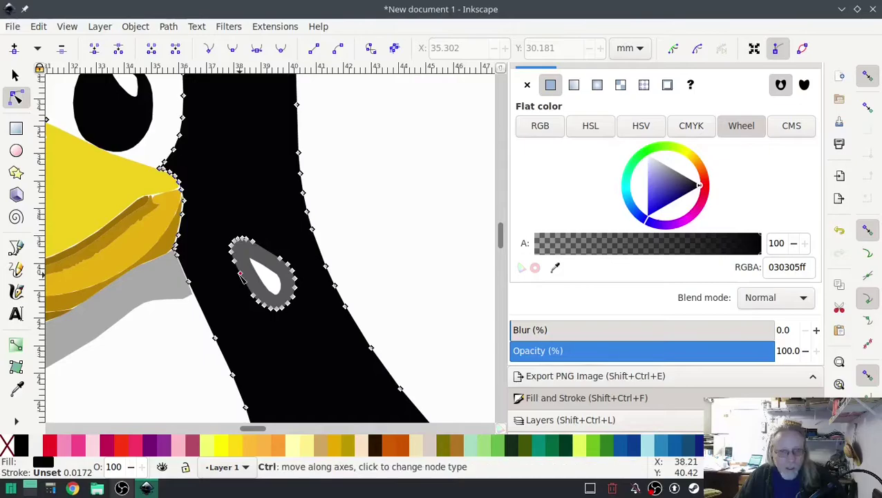
pyautogui.keyDown('ctrl'); pyautogui.click(240, 274); pyautogui.keyUp('ctrl')
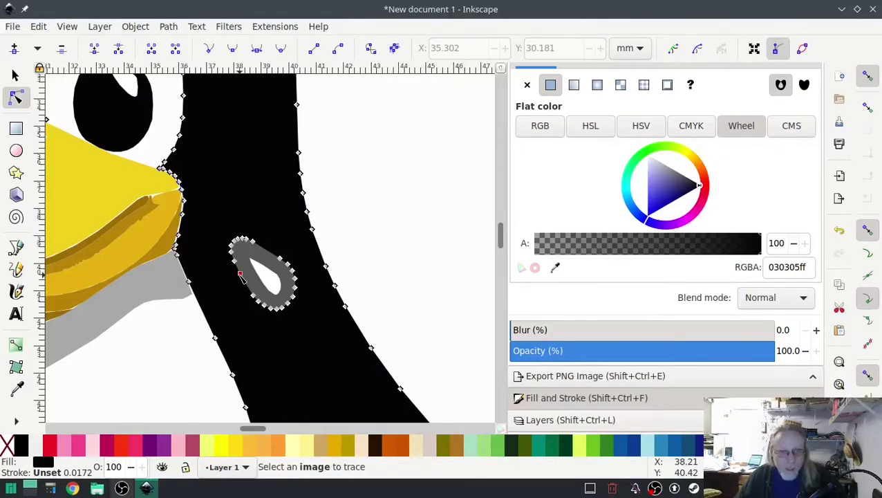
pyautogui.scroll(2, 240, 275)
pyautogui.scroll(4, 240, 275)
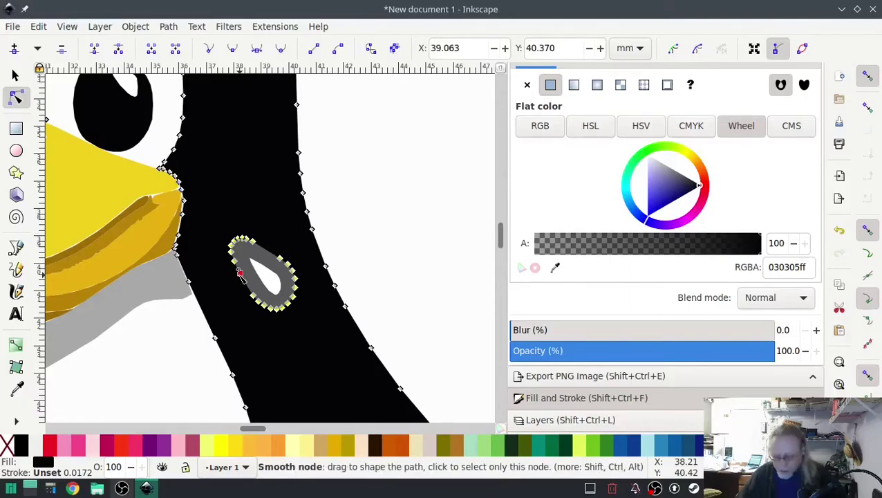
pyautogui.press('Delete')
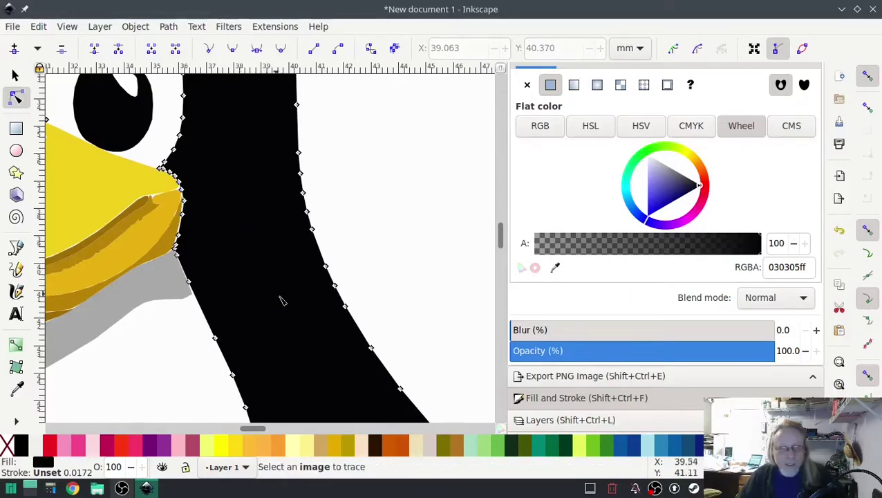
pyautogui.scroll(-5, 423, 319)
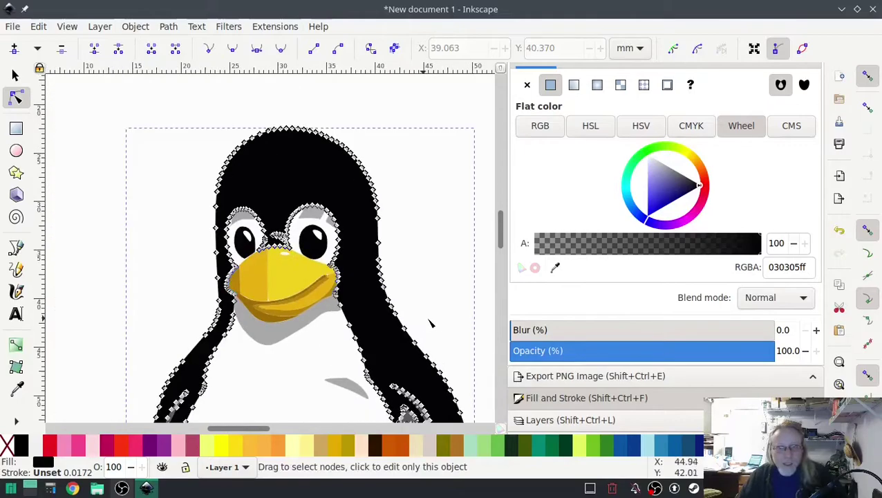
pyautogui.hotkey('ctrl', 'z')
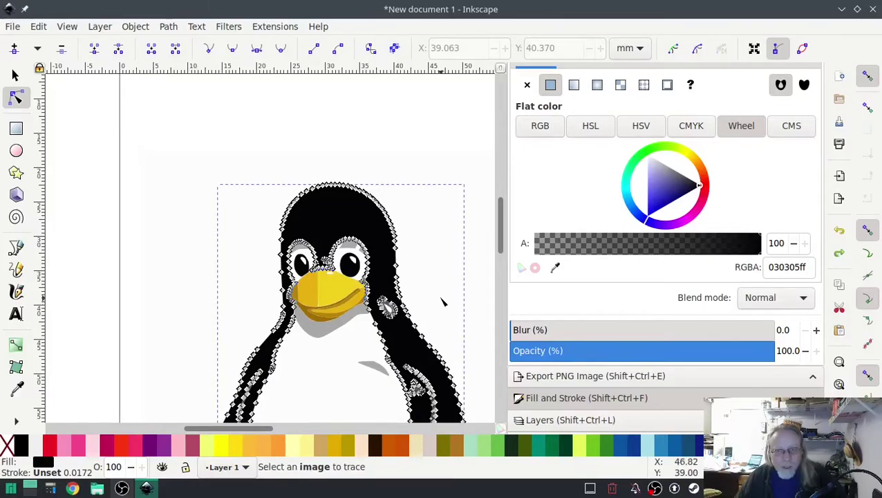
pyautogui.scroll(4, 443, 301)
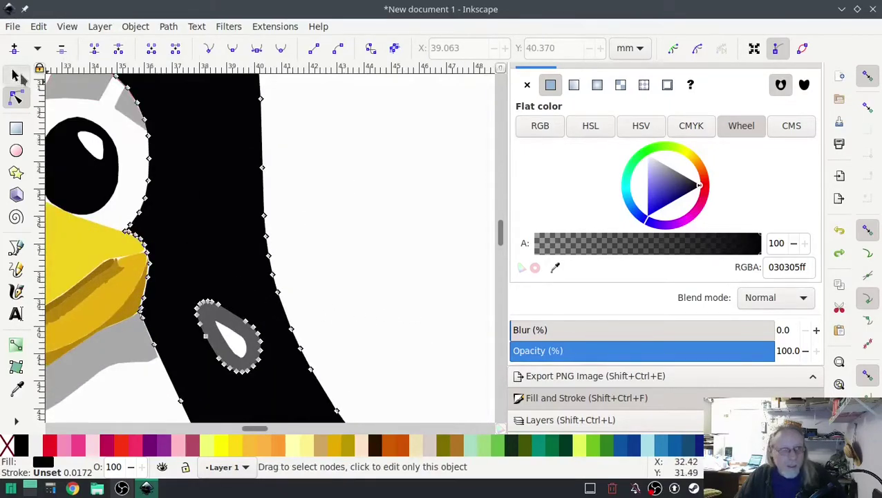
# - Delete the grey ring shape and the white hole's nodes from the black body path
pyautogui.click(17, 76)
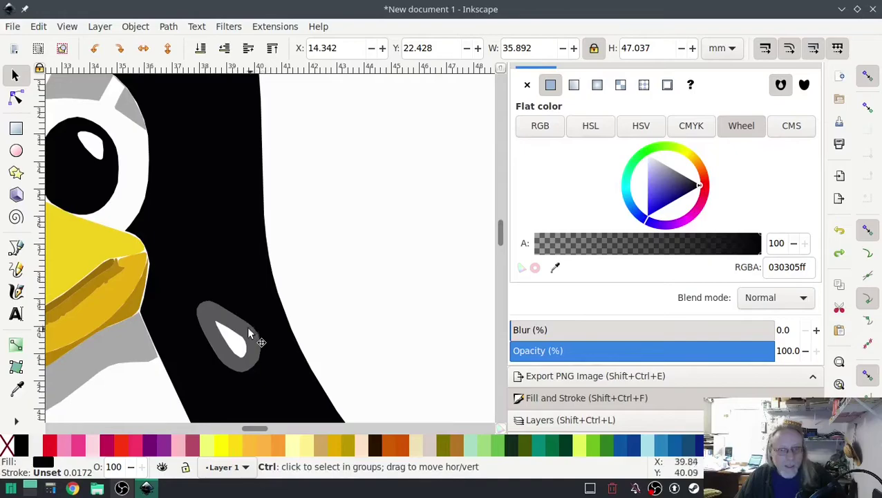
pyautogui.scroll(1, 187, 362)
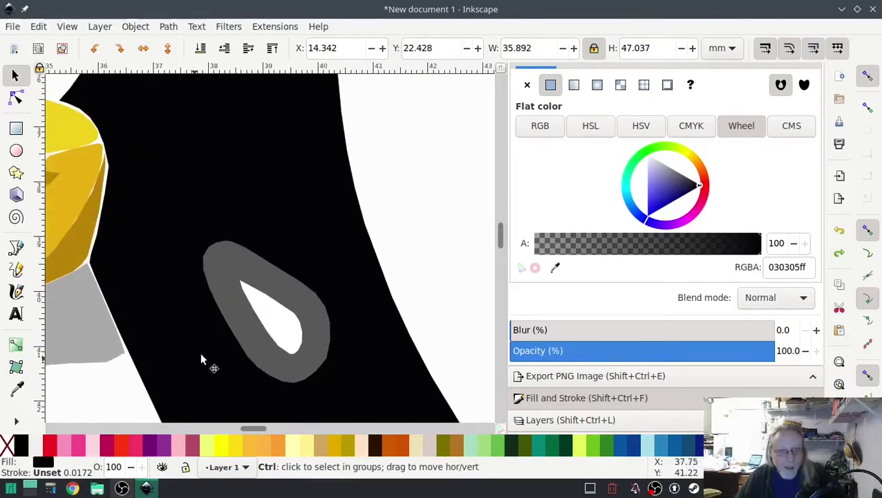
pyautogui.keyDown('ctrl'); pyautogui.click(241, 313); pyautogui.keyUp('ctrl')
pyautogui.press('Delete')
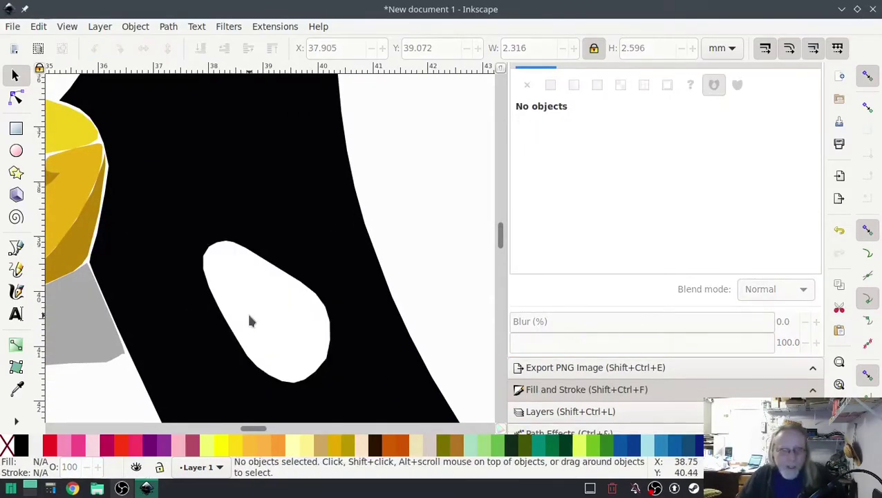
pyautogui.click(17, 99)
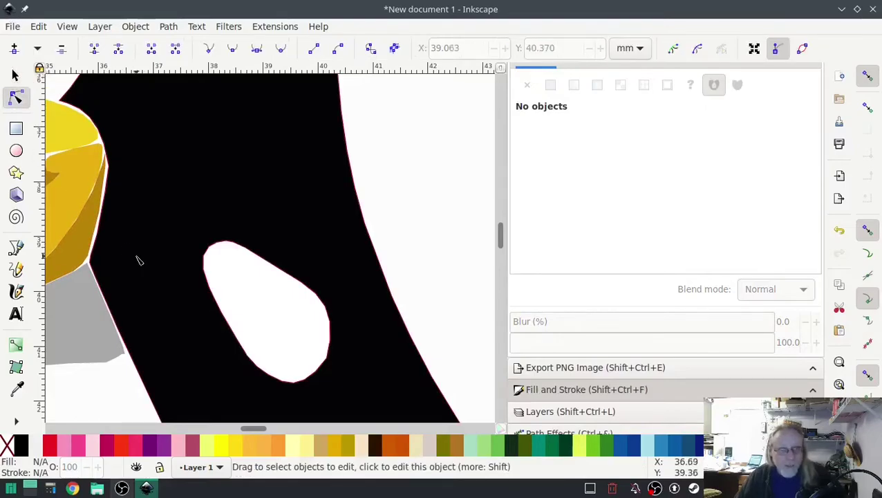
pyautogui.click(223, 318)
pyautogui.moveTo(369, 393)
pyautogui.mouseDown()
pyautogui.moveTo(272, 325)
pyautogui.moveTo(184, 237)
pyautogui.mouseUp()
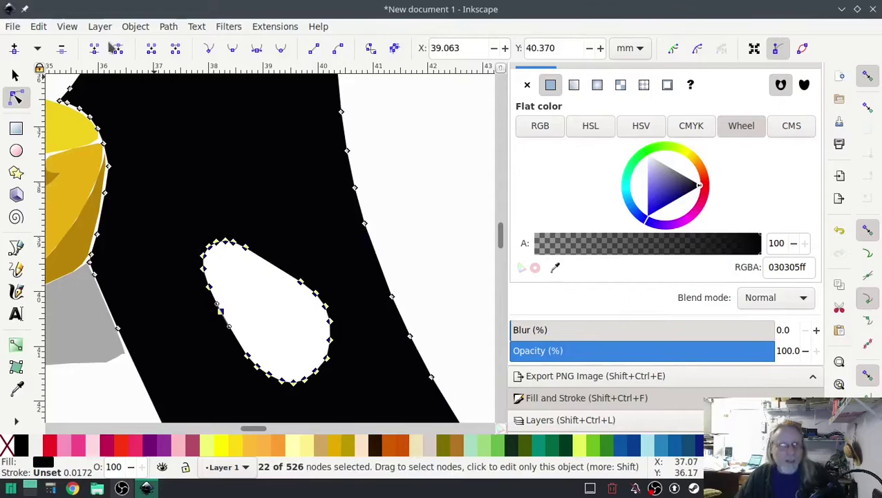
pyautogui.click(61, 50)
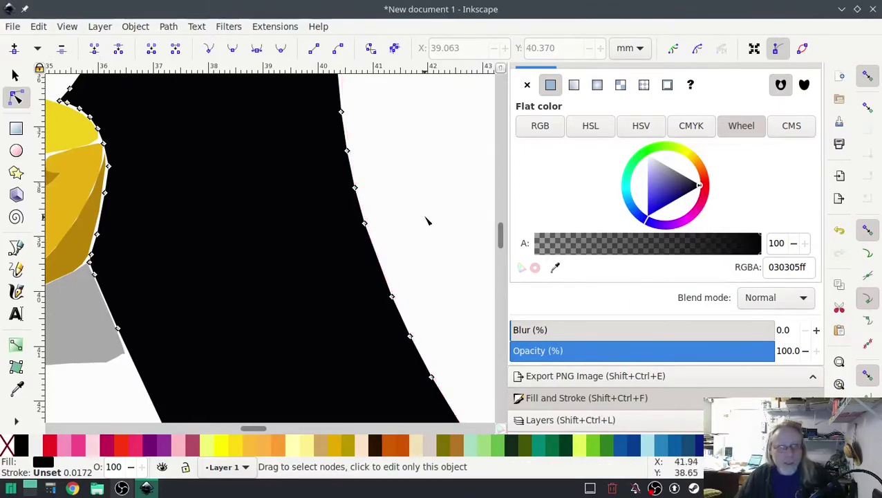
# - Delete the grey triangular patch and the white triangle hole beneath it
pyautogui.click(15, 75)
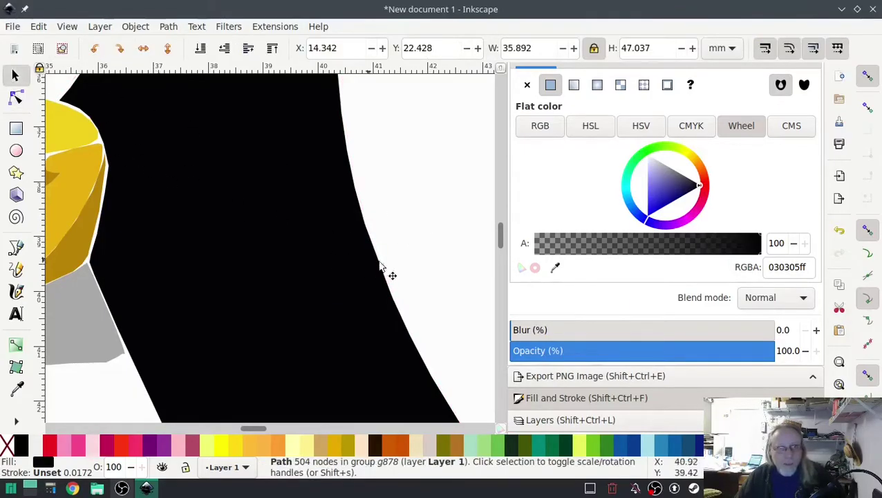
pyautogui.keyDown('ctrl'); pyautogui.scroll(-3, 422, 259); pyautogui.keyUp('ctrl')
pyautogui.keyDown('ctrl'); pyautogui.scroll(-3, 425, 257); pyautogui.keyUp('ctrl')
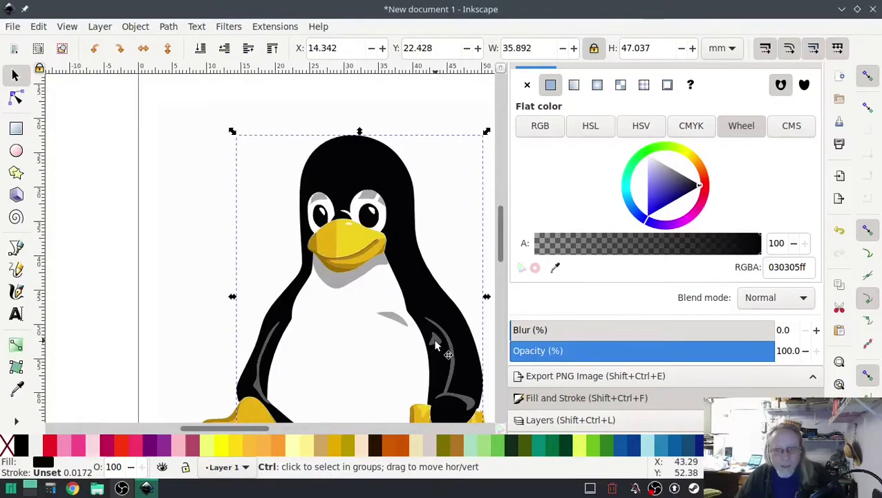
pyautogui.keyDown('ctrl'); pyautogui.scroll(5, 436, 345); pyautogui.keyUp('ctrl')
pyautogui.keyDown('ctrl'); pyautogui.click(436, 346); pyautogui.keyUp('ctrl')
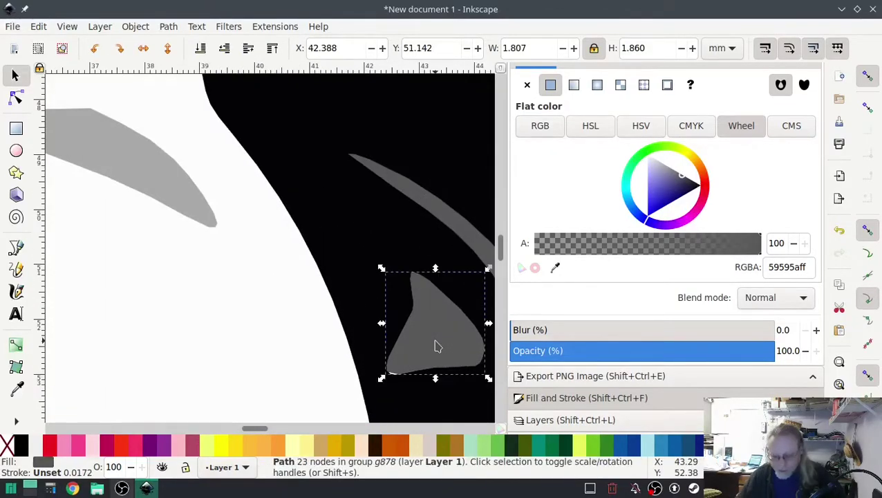
pyautogui.press('Delete')
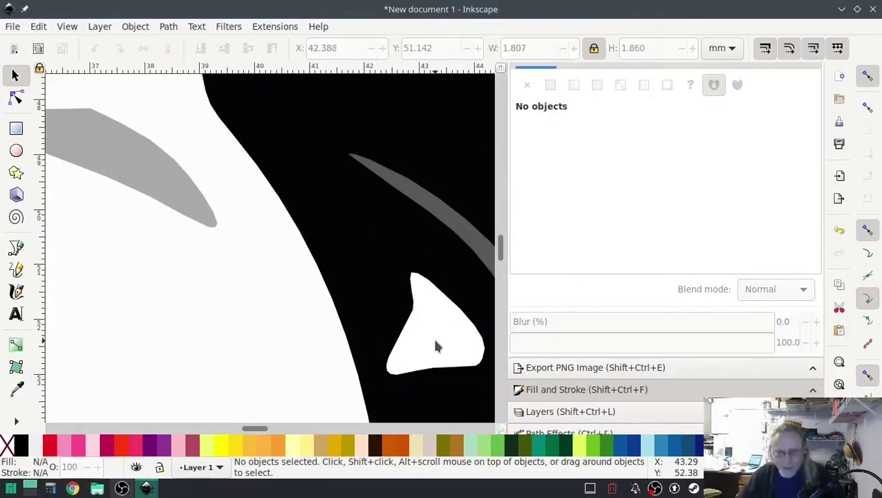
pyautogui.click(16, 99)
pyautogui.click(396, 325)
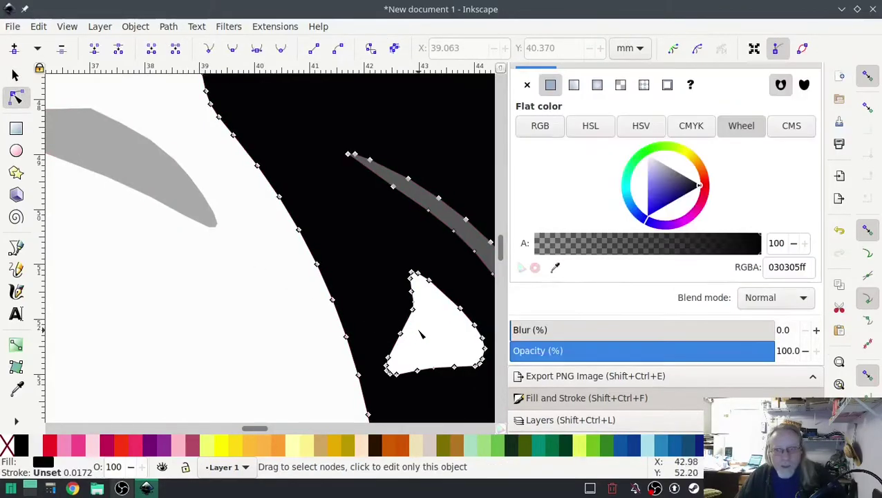
pyautogui.click(401, 335)
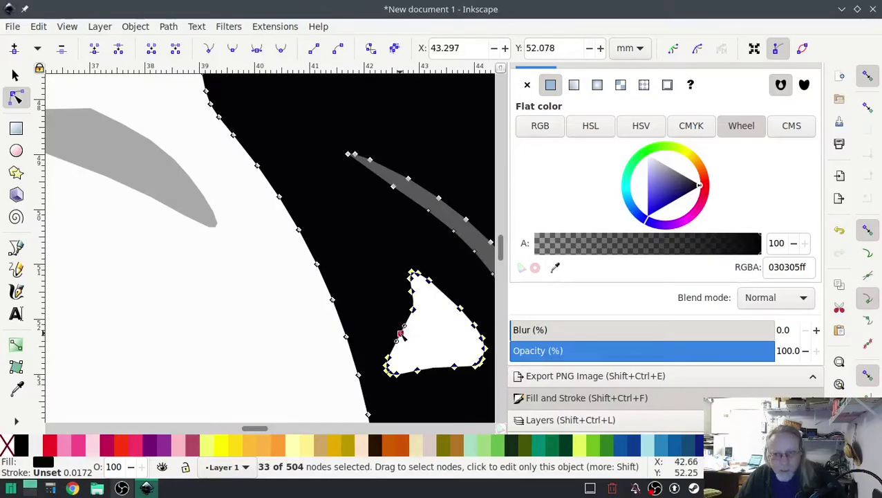
pyautogui.press('Delete')
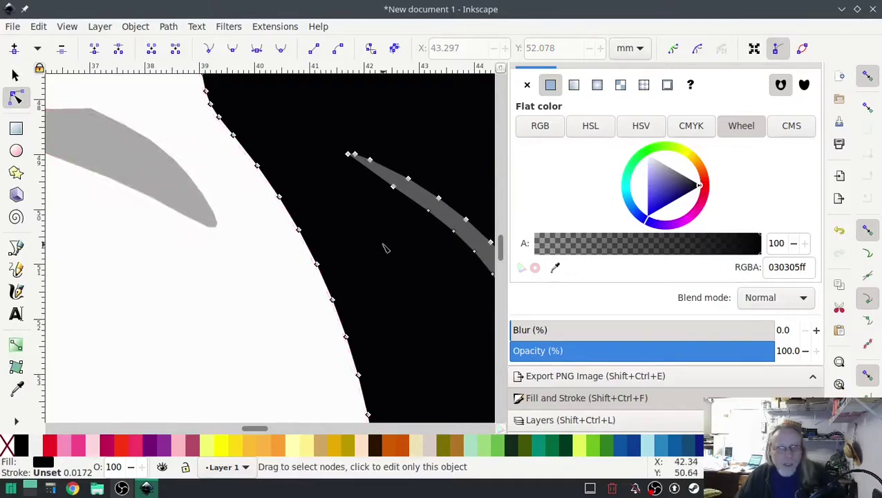
# - Fill the body pure black 000000ff, tint the belly f0f0f0, and delete the belly's grey mark
pyautogui.click(26, 446)
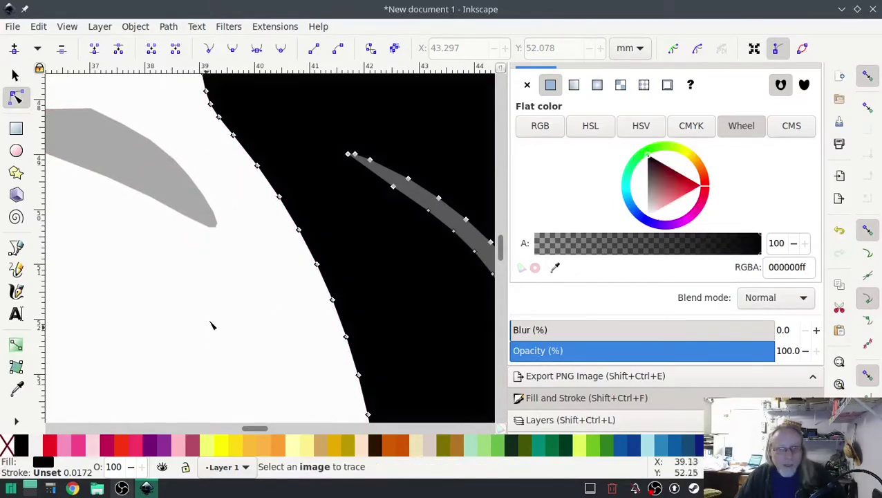
pyautogui.press('s')
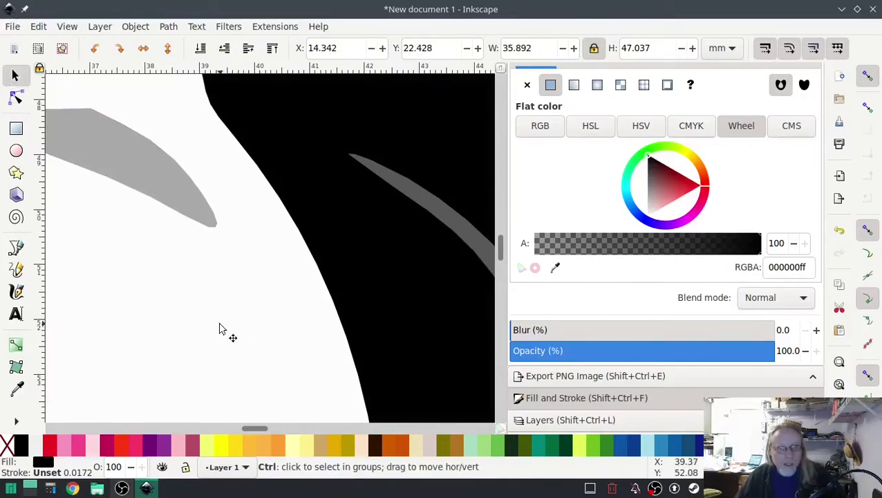
pyautogui.click(220, 330)
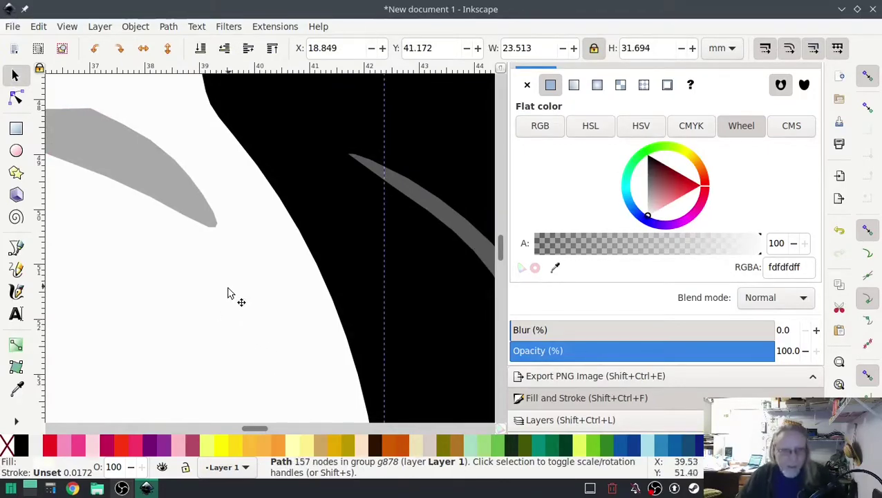
pyautogui.scroll(-5, 228, 294)
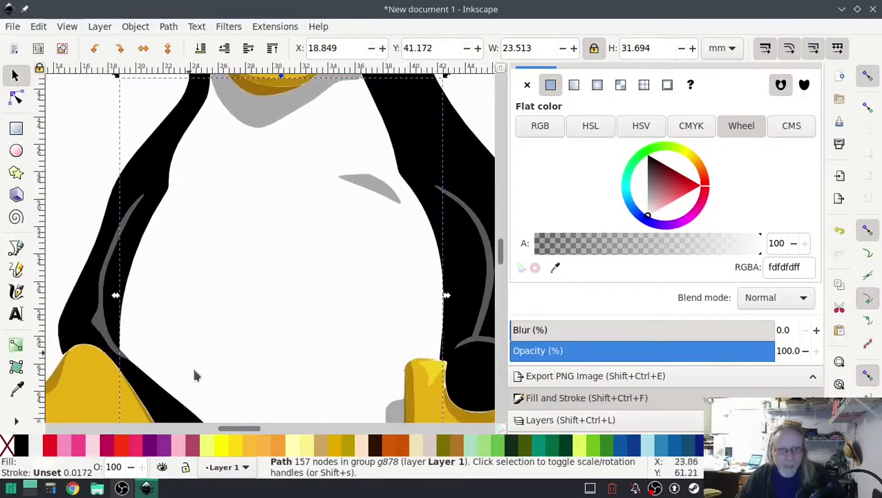
pyautogui.click(32, 451)
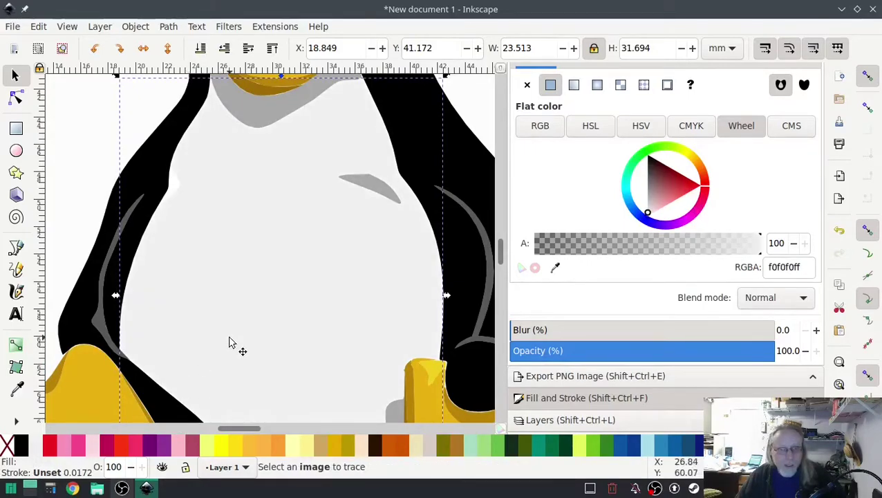
pyautogui.click(367, 186)
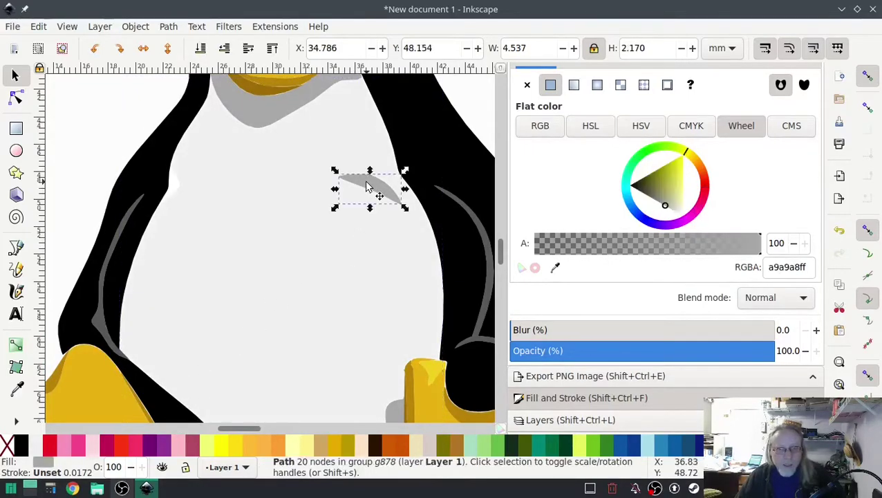
pyautogui.press('Delete')
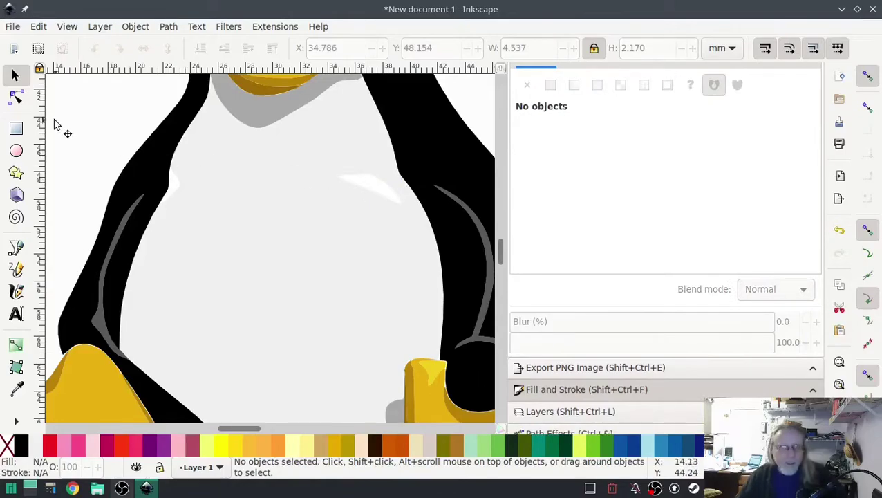
# - Delete the white sliver's nodes from the belly path
pyautogui.click(16, 99)
pyautogui.click(380, 209)
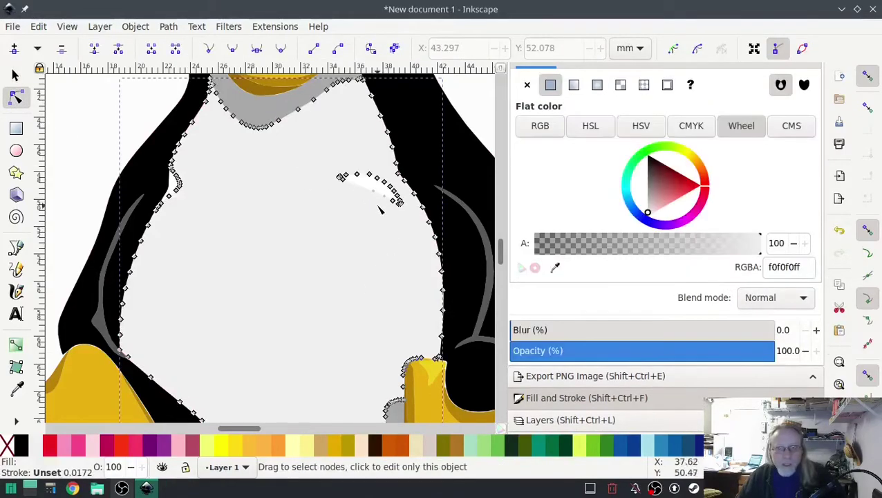
pyautogui.scroll(2, 367, 201)
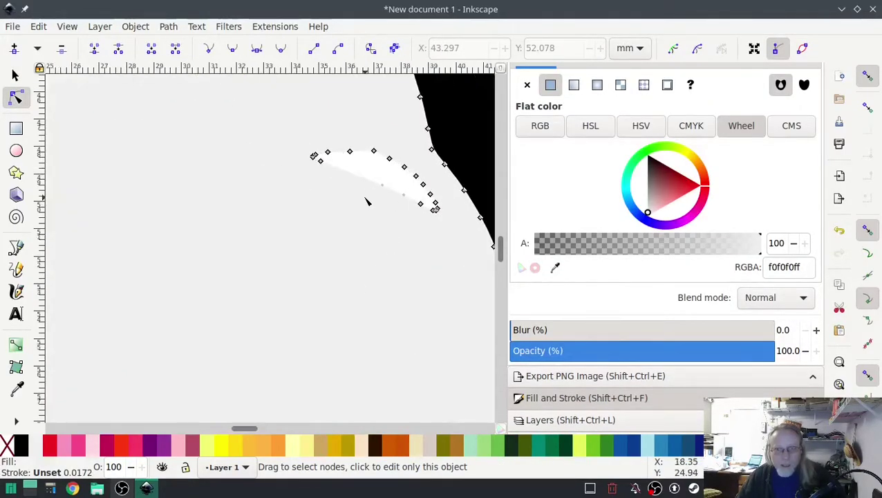
pyautogui.scroll(1, 368, 200)
pyautogui.moveTo(388, 211); pyautogui.dragTo(316, 276)
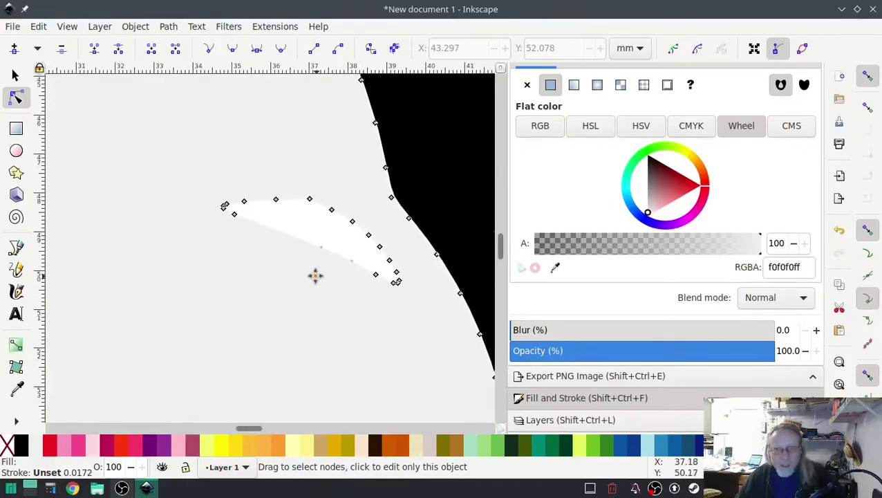
pyautogui.click(396, 284)
pyautogui.press('pageup')
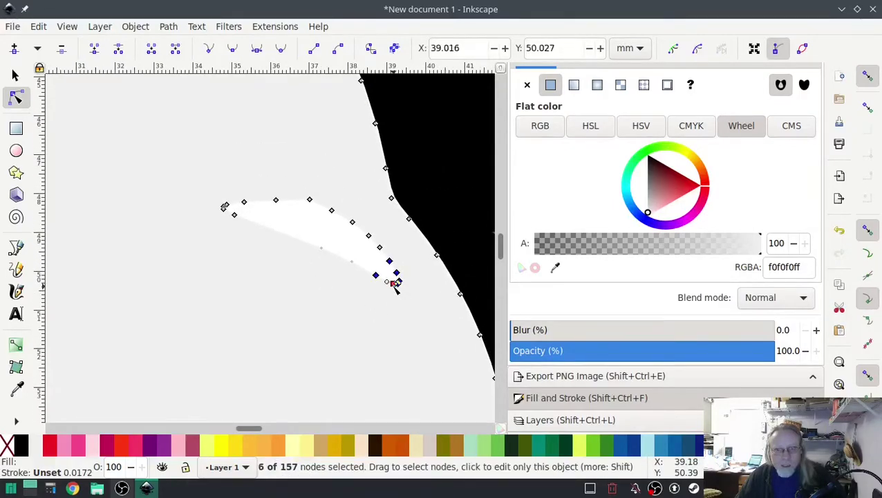
pyautogui.press('pageup')
pyautogui.press('pageup')
pyautogui.press('pageup')
pyautogui.press('pageup')
pyautogui.press('pageup')
pyautogui.press('pageup')
pyautogui.press('pageup')
pyautogui.press('pageup')
pyautogui.press('pageup')
pyautogui.press('pageup')
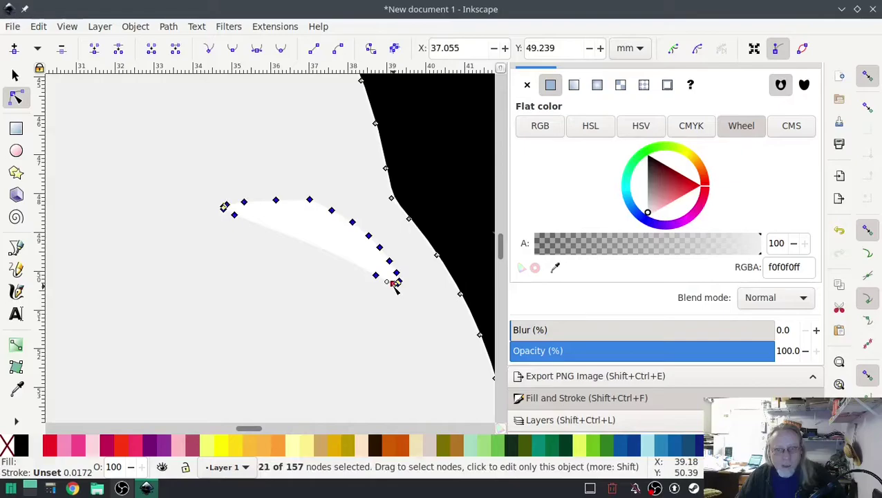
pyautogui.press('Delete')
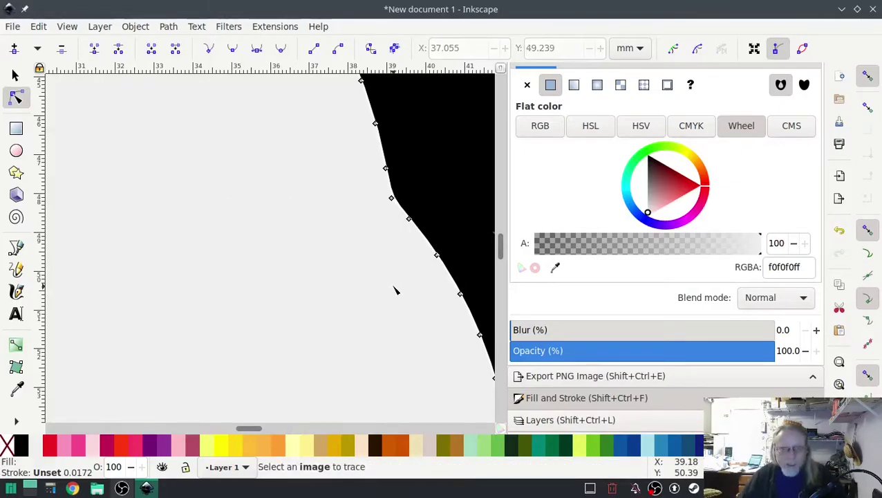
pyautogui.press('`')
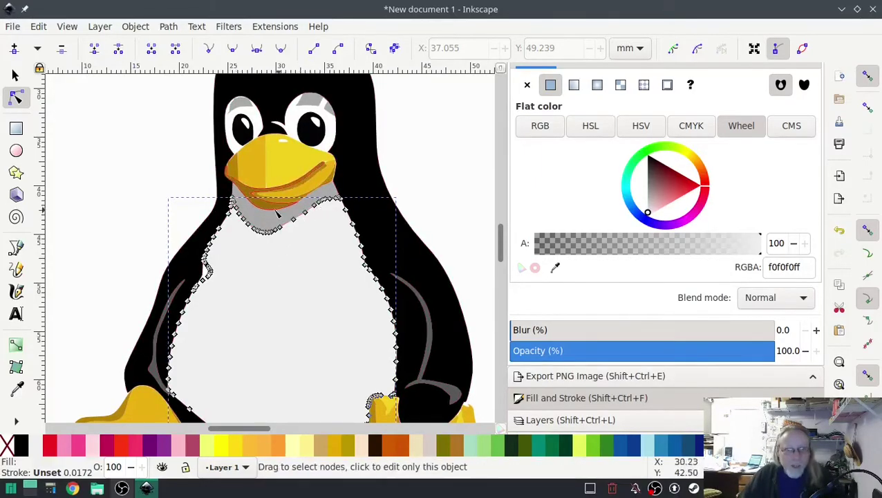
# - Recolour the beak shadow and the left flipper stripe light grey f0f0f0
pyautogui.click(15, 75)
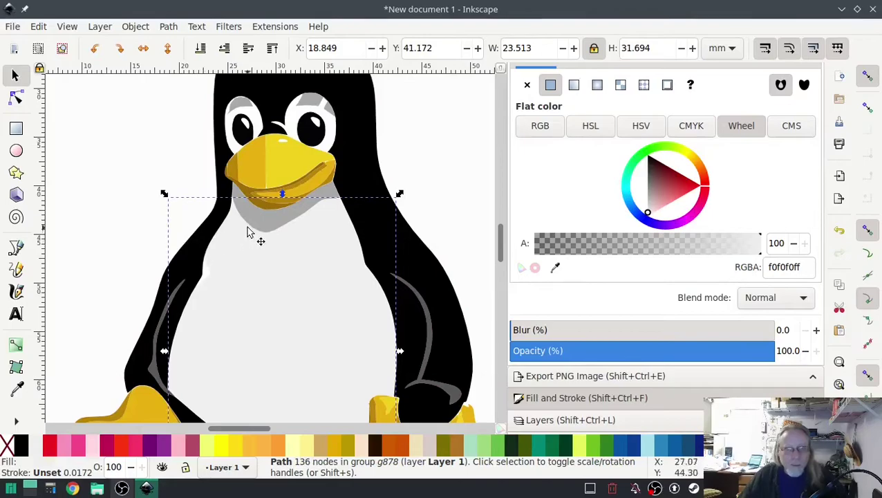
pyautogui.keyDown('ctrl'); pyautogui.click(272, 221); pyautogui.keyUp('ctrl')
pyautogui.click(36, 448)
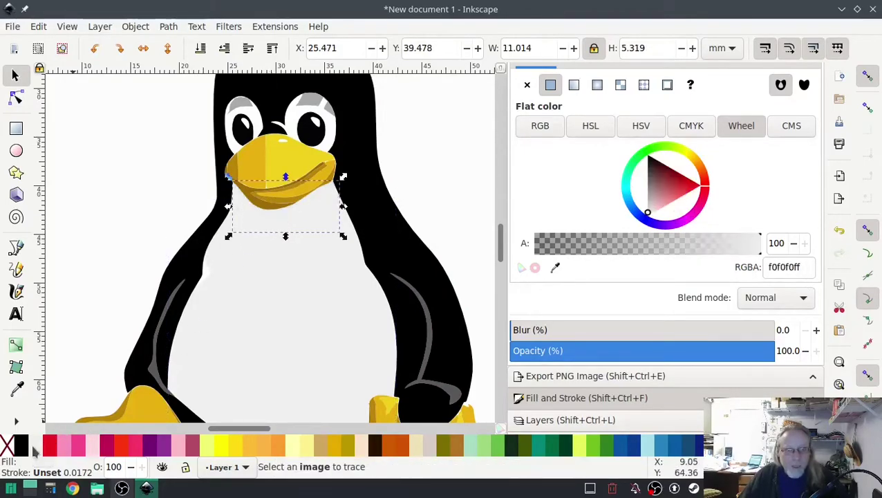
pyautogui.hotkey('ctrl', 'a')
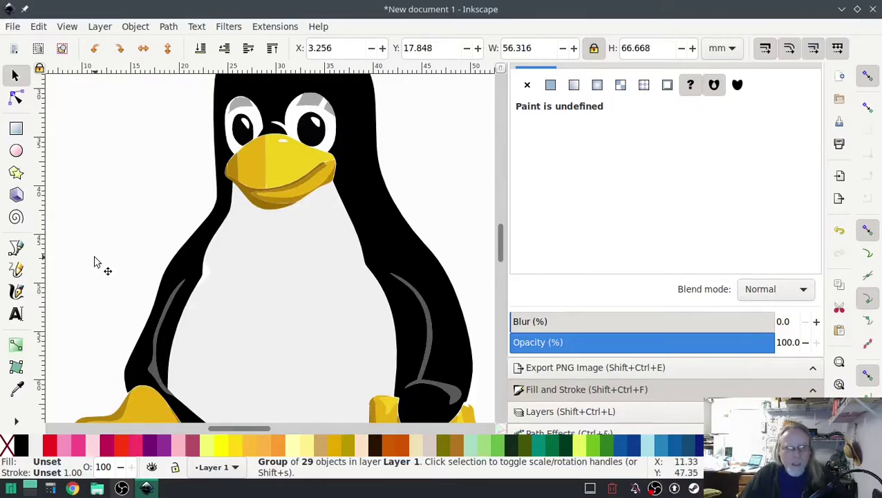
pyautogui.scroll(1, 111, 228)
pyautogui.scroll(-2, 111, 229)
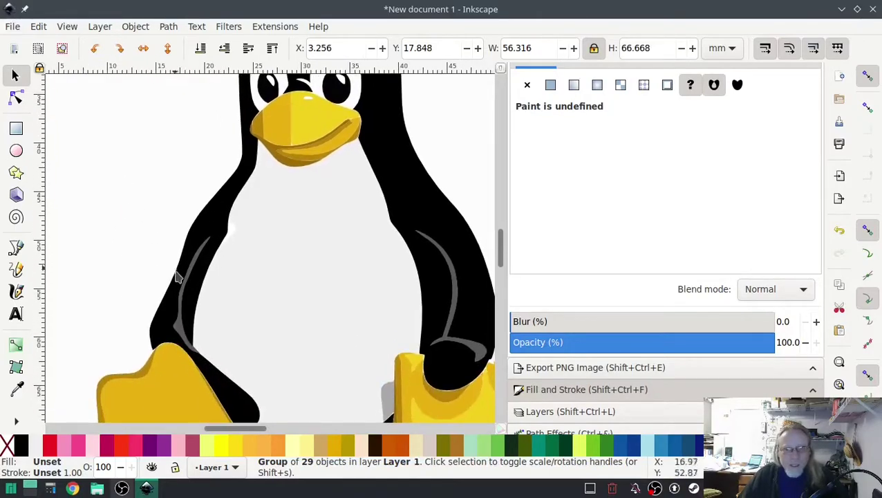
pyautogui.keyDown('ctrl'); pyautogui.click(179, 334); pyautogui.keyUp('ctrl')
pyautogui.scroll(3, 180, 334)
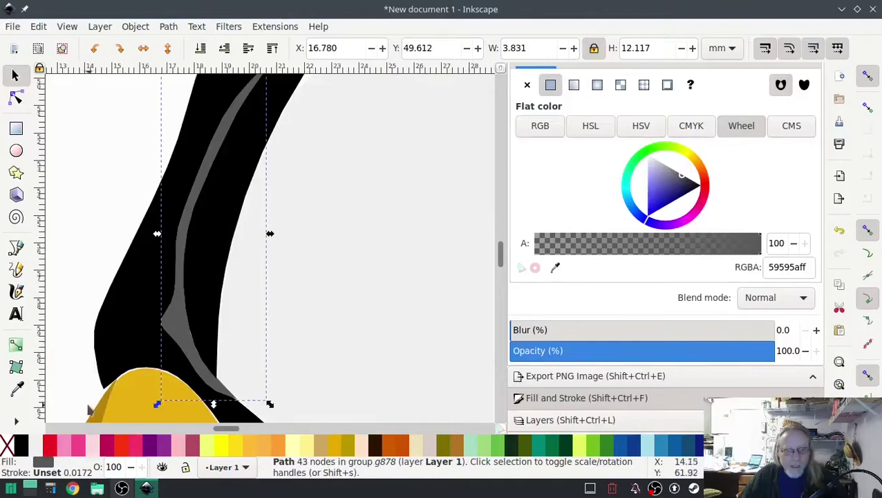
pyautogui.click(38, 445)
# - Undo the accidental black-body recolour and make the right flipper stripe f0f0f0
pyautogui.hotkey('ctrl', 'a')
pyautogui.scroll(-3, 96, 202)
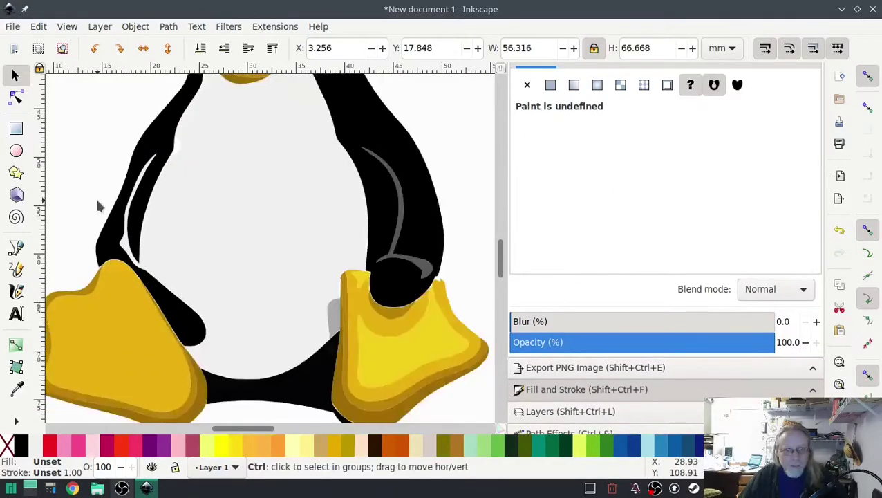
pyautogui.scroll(1, 246, 222)
pyautogui.scroll(4, 325, 249)
pyautogui.keyDown('ctrl'); pyautogui.click(338, 243); pyautogui.keyUp('ctrl')
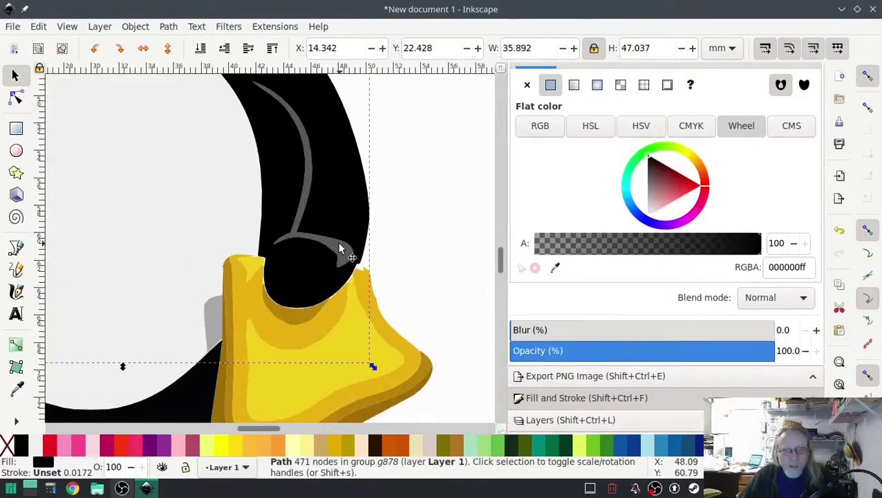
pyautogui.click(37, 445)
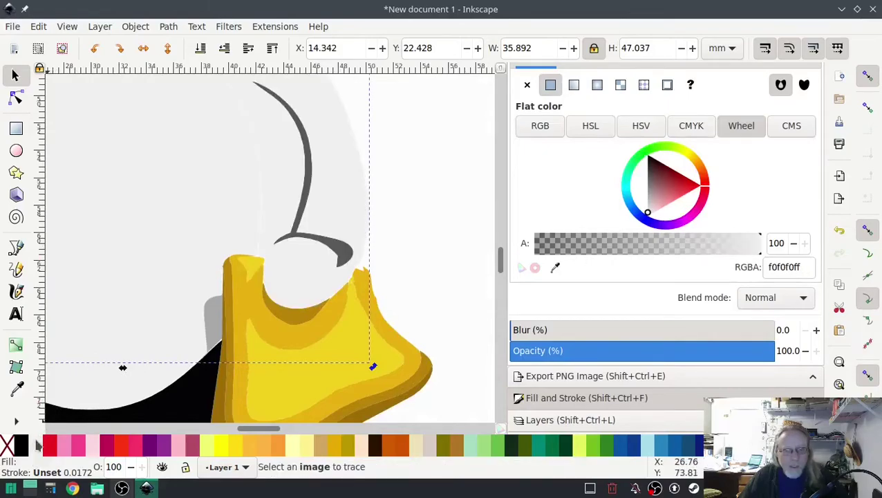
pyautogui.hotkey('ctrl', 'z')
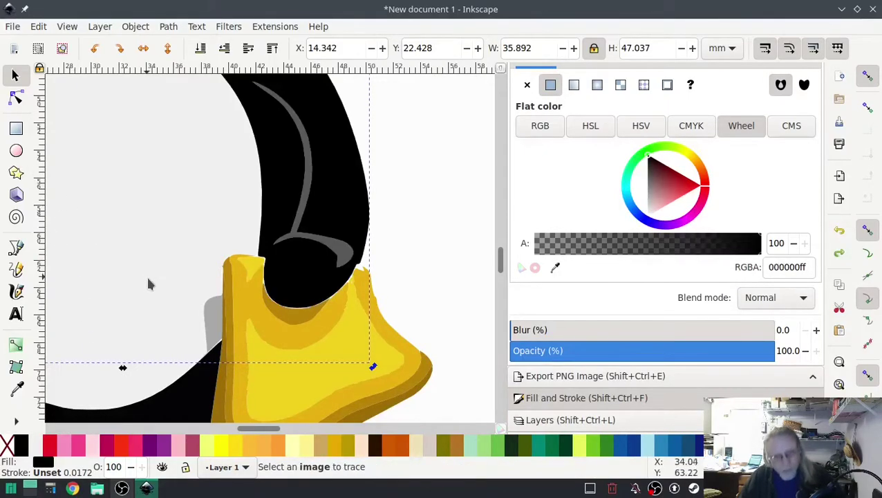
pyautogui.scroll(2, 298, 255)
pyautogui.keyDown('ctrl'); pyautogui.click(379, 267); pyautogui.keyUp('ctrl')
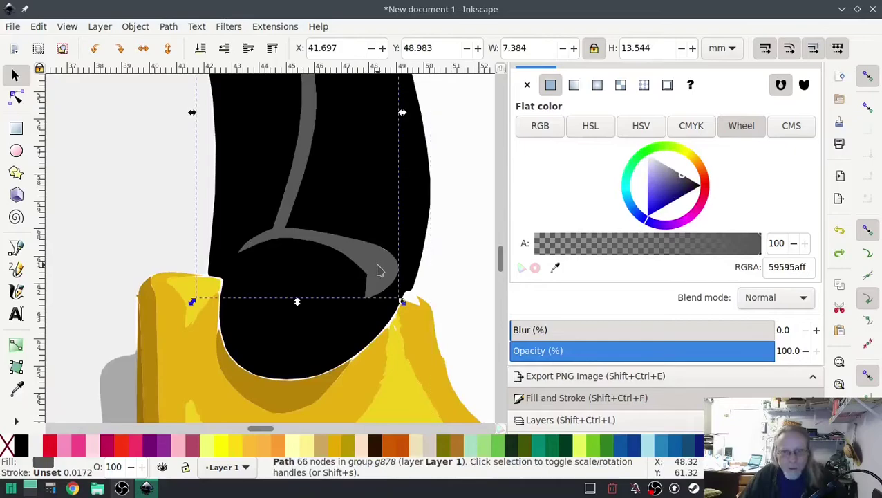
pyautogui.click(38, 450)
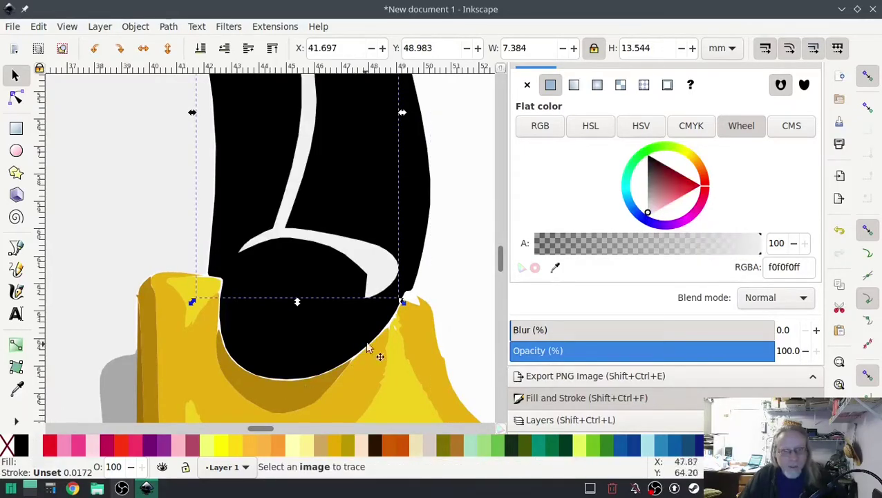
pyautogui.scroll(-4, 392, 293)
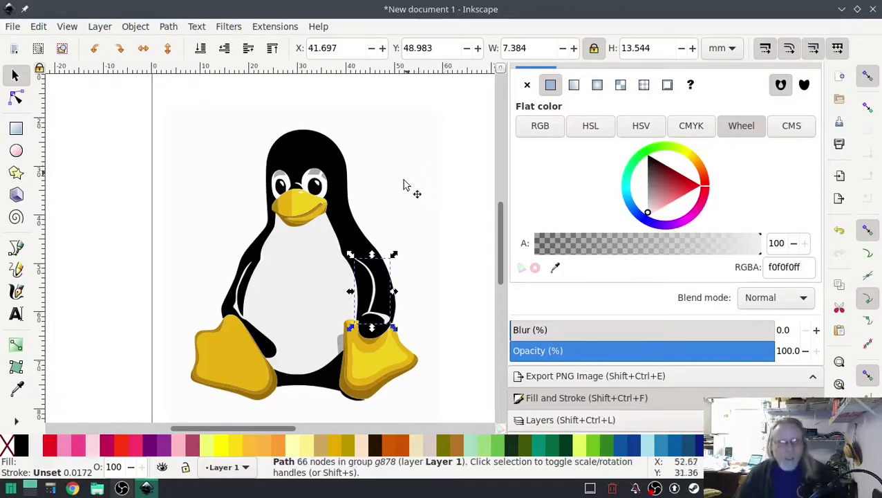
# - Delete the inner curve nodes between the eyes and reshape the black edge there
pyautogui.scroll(6, 282, 183)
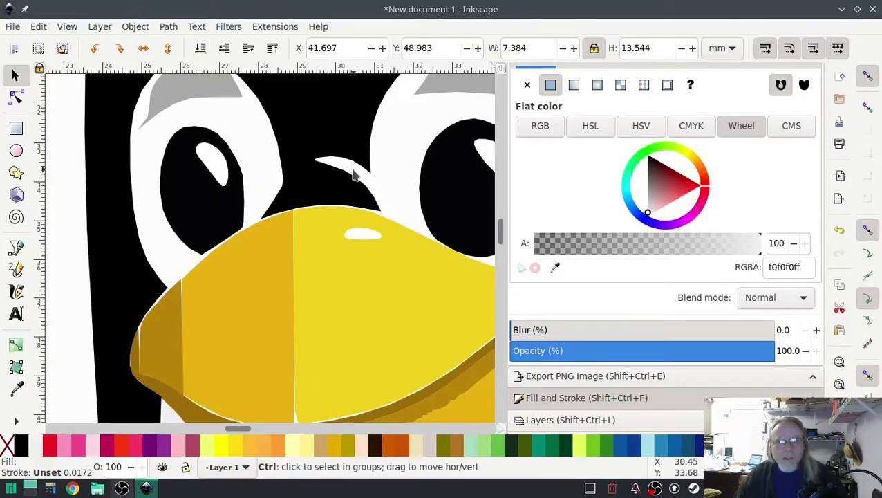
pyautogui.moveTo(366, 178); pyautogui.dragTo(313, 218)
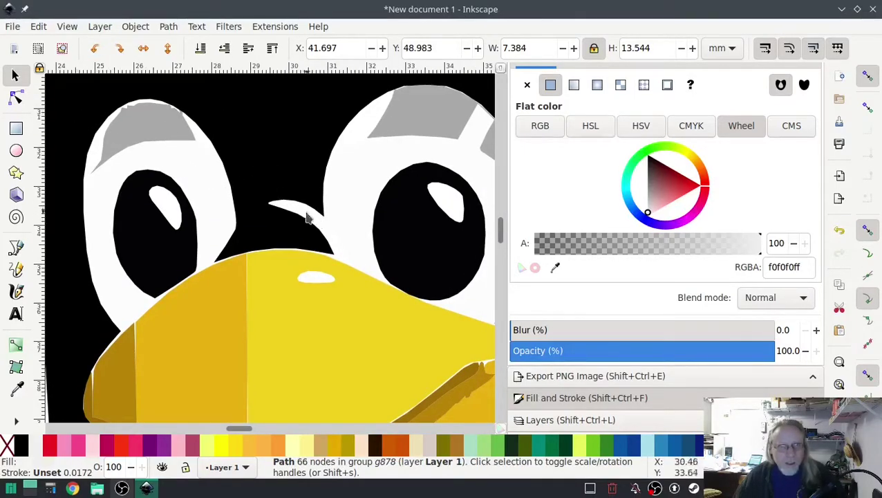
pyautogui.click(16, 97)
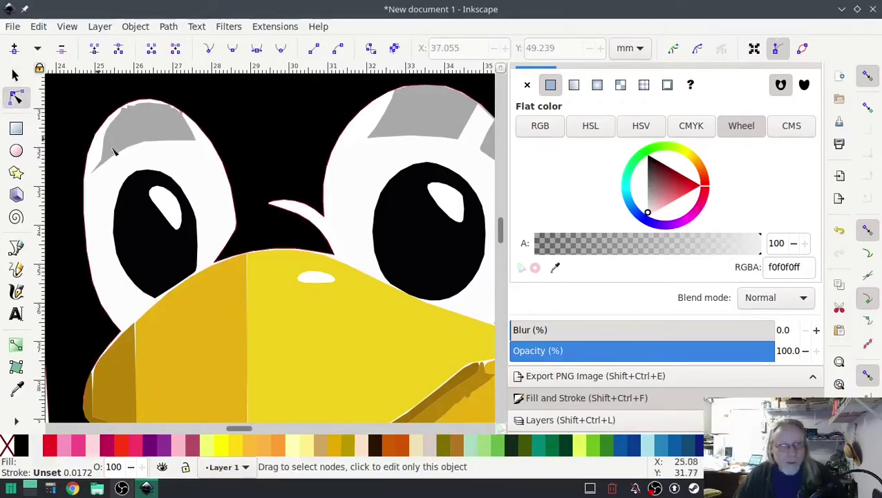
pyautogui.click(303, 193)
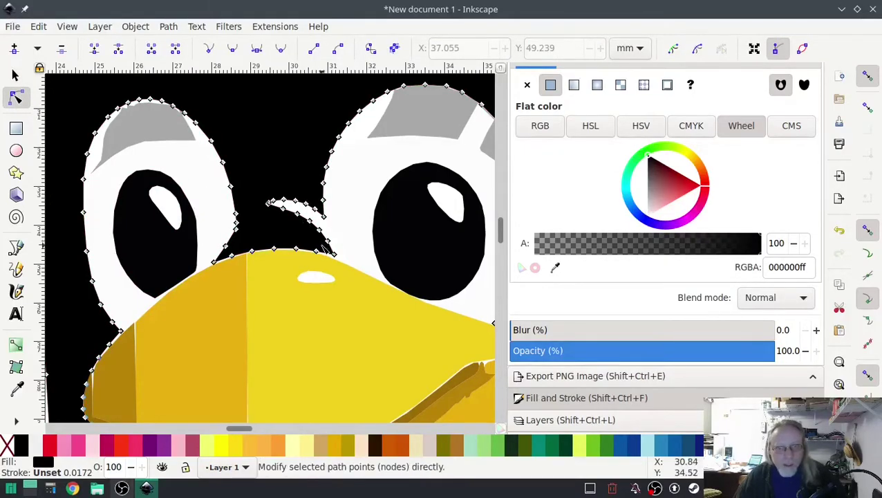
pyautogui.moveTo(322, 244); pyautogui.dragTo(261, 184)
pyautogui.press('Delete')
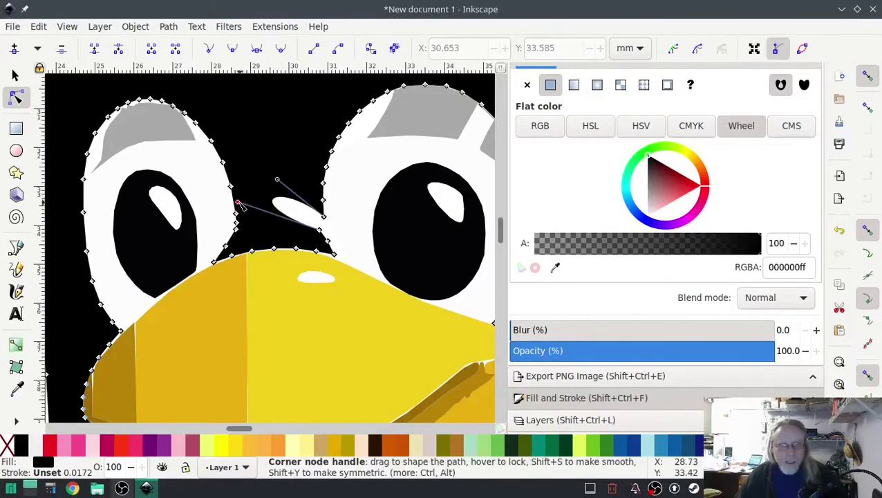
pyautogui.moveTo(239, 202); pyautogui.dragTo(325, 216)
pyautogui.moveTo(279, 183); pyautogui.dragTo(282, 183)
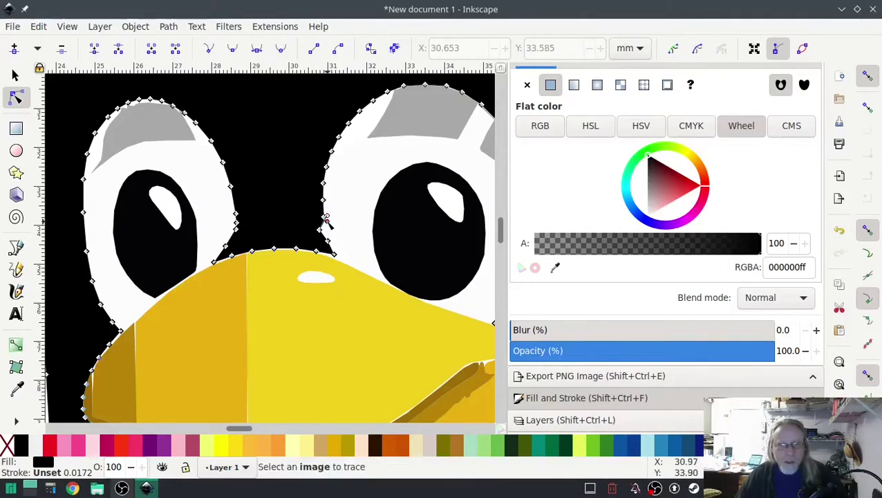
# - Straighten the upper segment, adjust the corner and curve, and pull the bottom tip down to the beak
pyautogui.scroll(4, 324, 218)
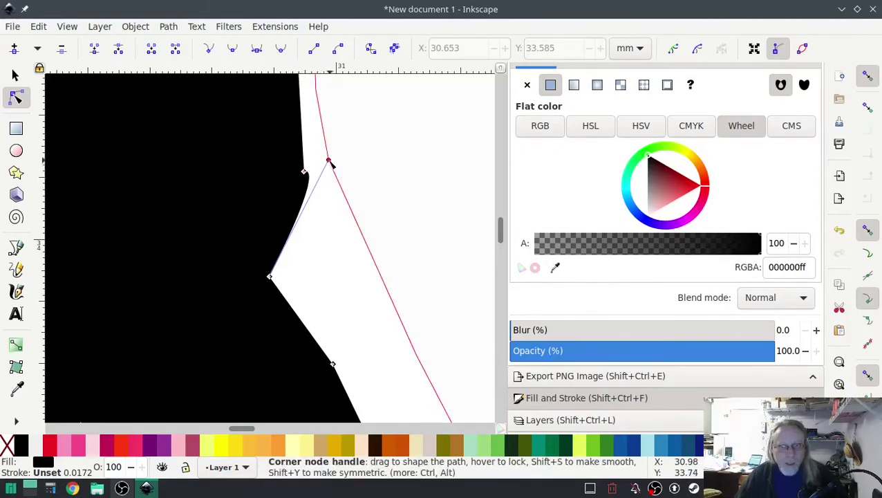
pyautogui.moveTo(329, 161); pyautogui.dragTo(293, 216)
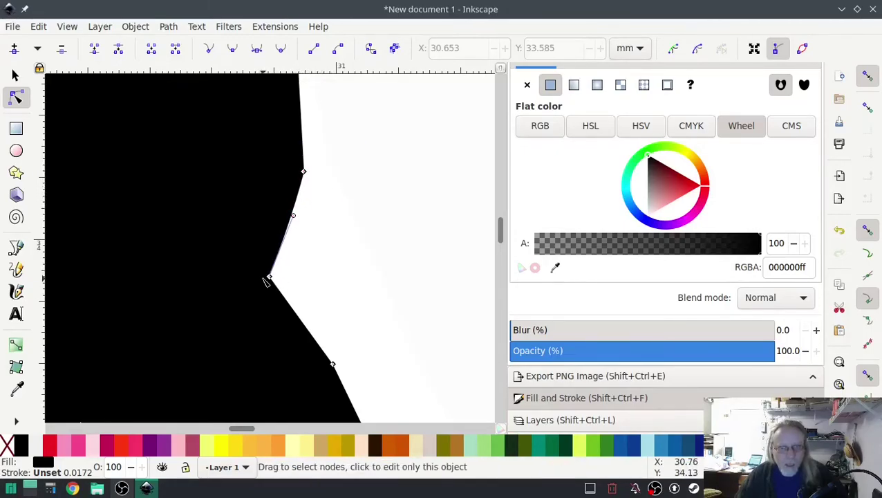
pyautogui.press('Delete')
pyautogui.hotkey('ctrl', 'z')
pyautogui.scroll(-1, 265, 280)
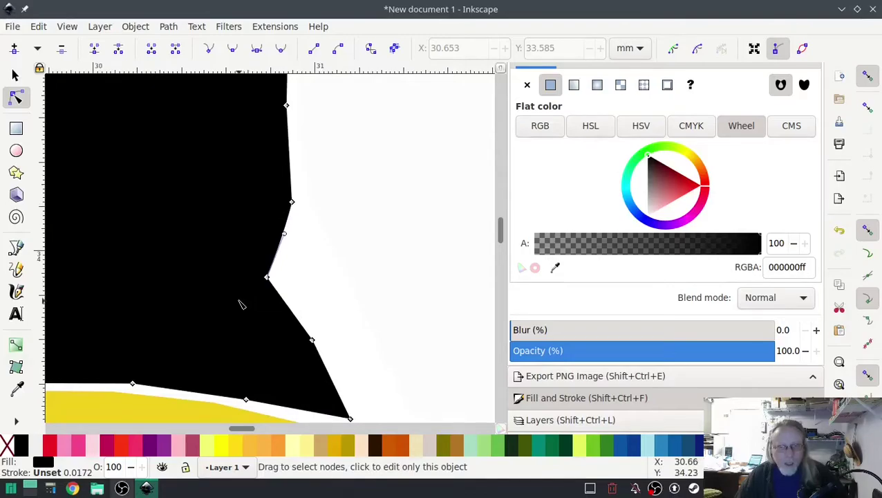
pyautogui.scroll(-2, 183, 299)
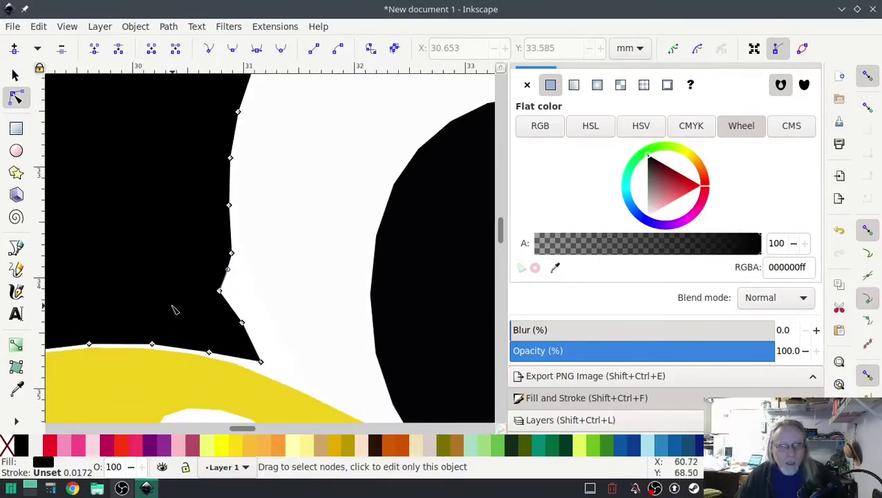
pyautogui.moveTo(219, 291); pyautogui.dragTo(232, 291)
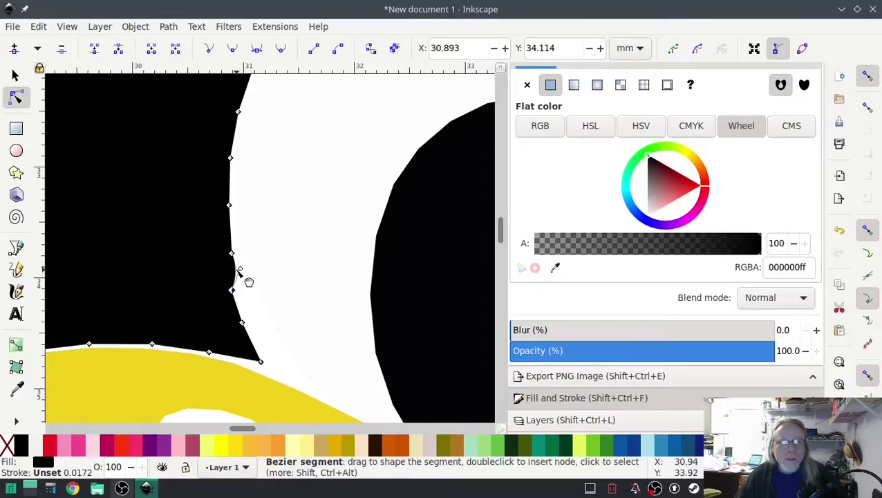
pyautogui.moveTo(246, 281); pyautogui.dragTo(246, 283)
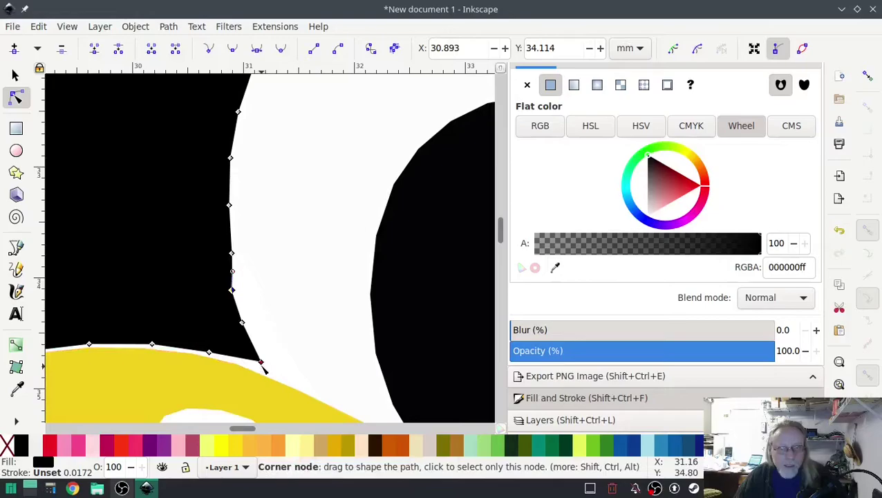
pyautogui.moveTo(260, 362); pyautogui.dragTo(263, 382)
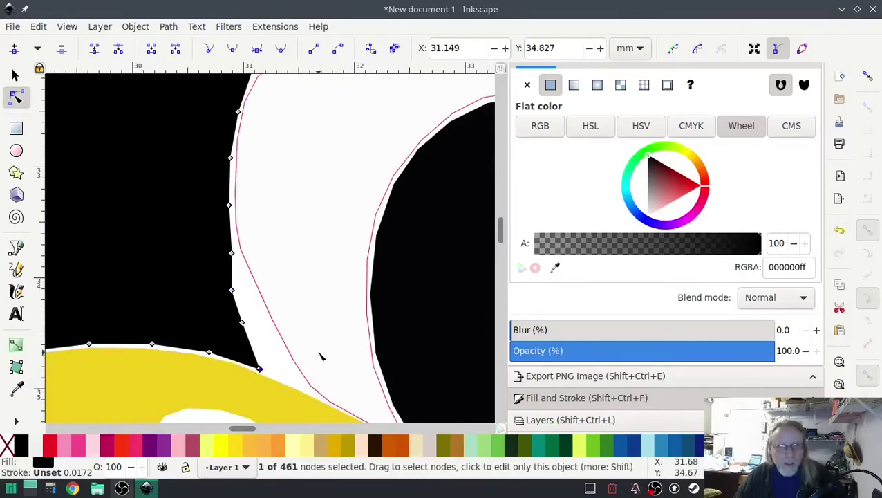
pyautogui.scroll(-2, 319, 356)
# - Recolour the right and left eye whites to f0f0f0, then delete the grey patch above the right eye
pyautogui.scroll(-2, 319, 334)
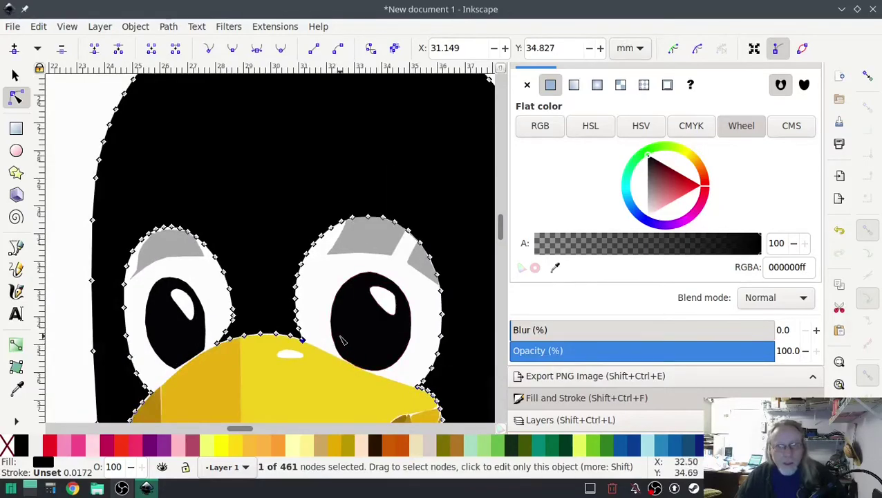
pyautogui.click(15, 74)
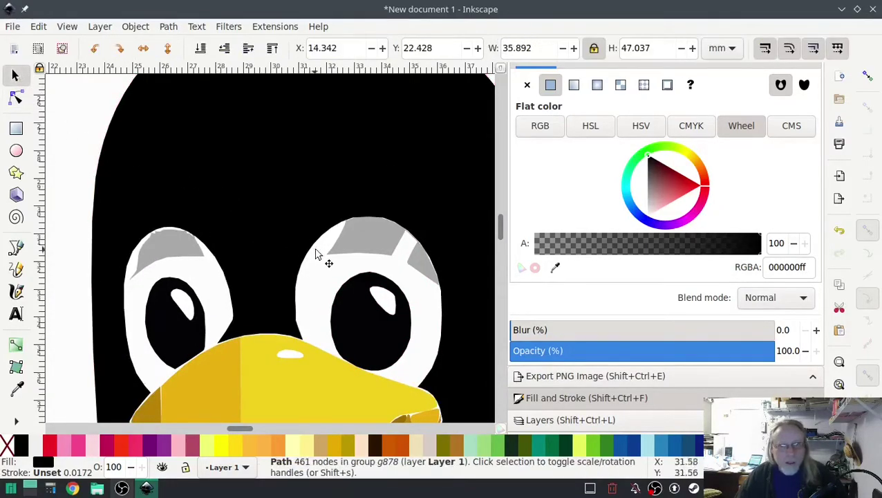
pyautogui.click(370, 234)
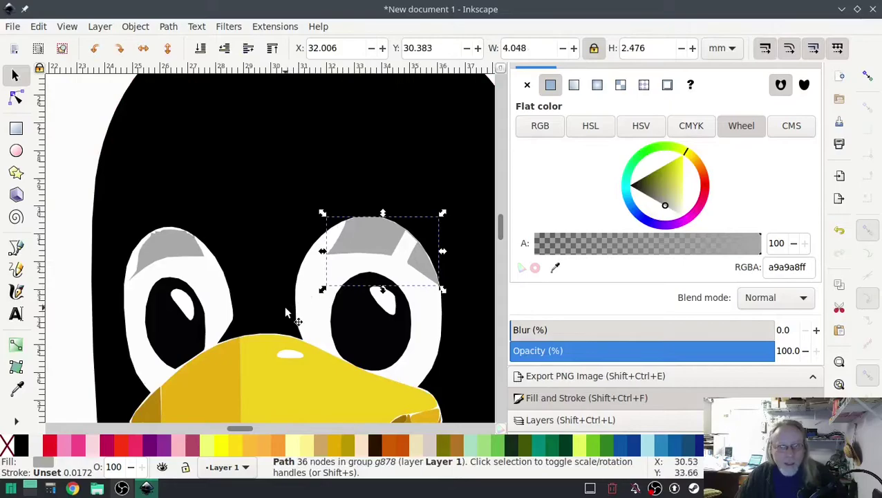
pyautogui.click(315, 320)
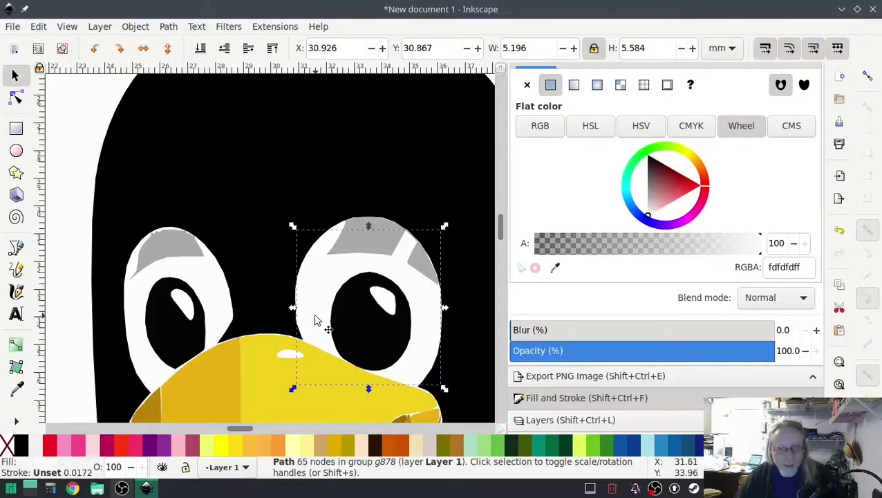
pyautogui.click(39, 446)
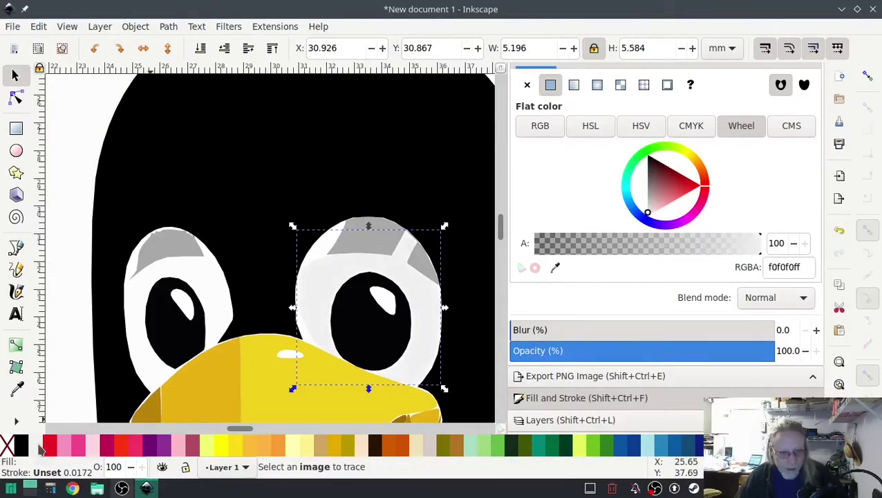
pyautogui.click(214, 292)
pyautogui.click(39, 446)
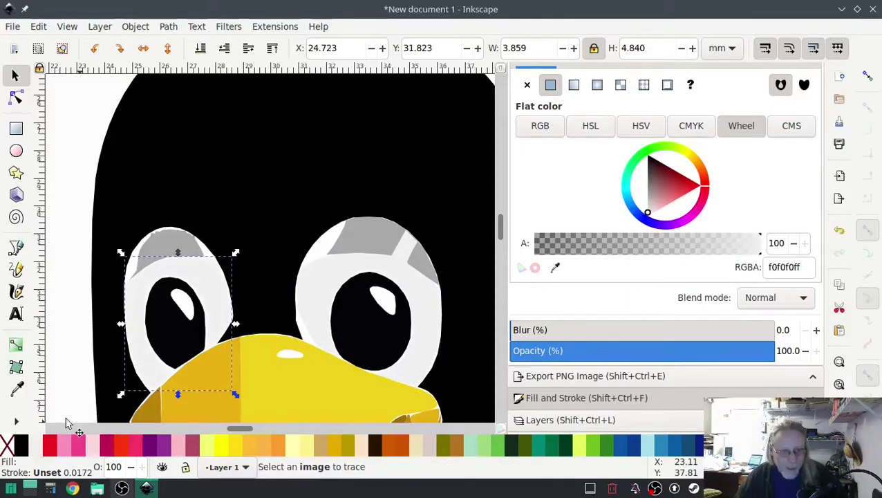
pyautogui.keyDown('ctrl'); pyautogui.click(383, 241); pyautogui.keyUp('ctrl')
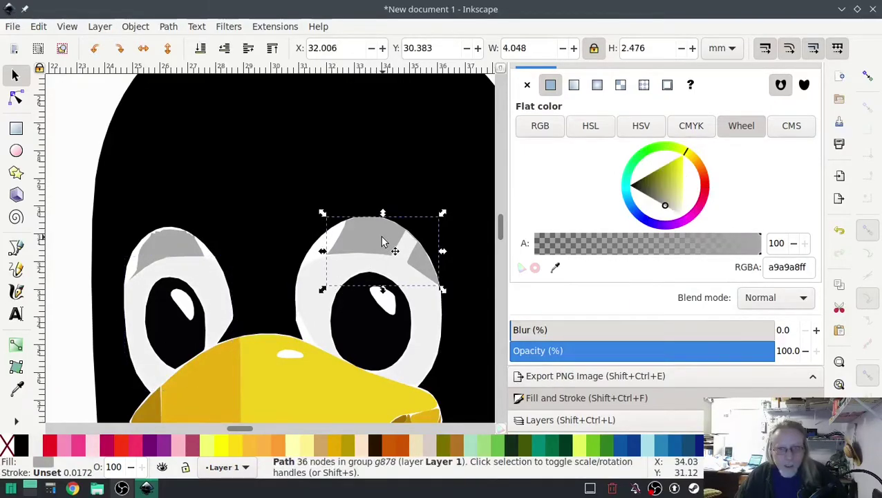
pyautogui.press('Delete')
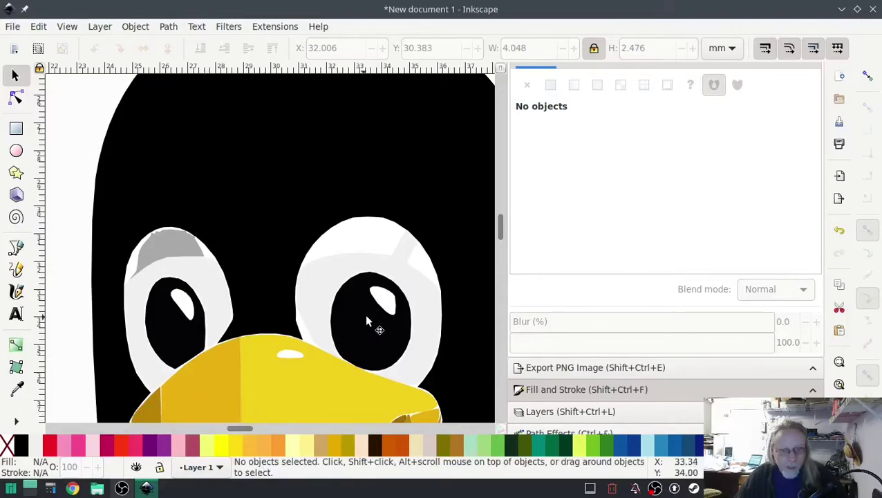
# - Fill the eye ring crimson for visibility and pull its top notch nodes up toward the rim
pyautogui.keyDown('ctrl'); pyautogui.click(426, 315); pyautogui.keyUp('ctrl')
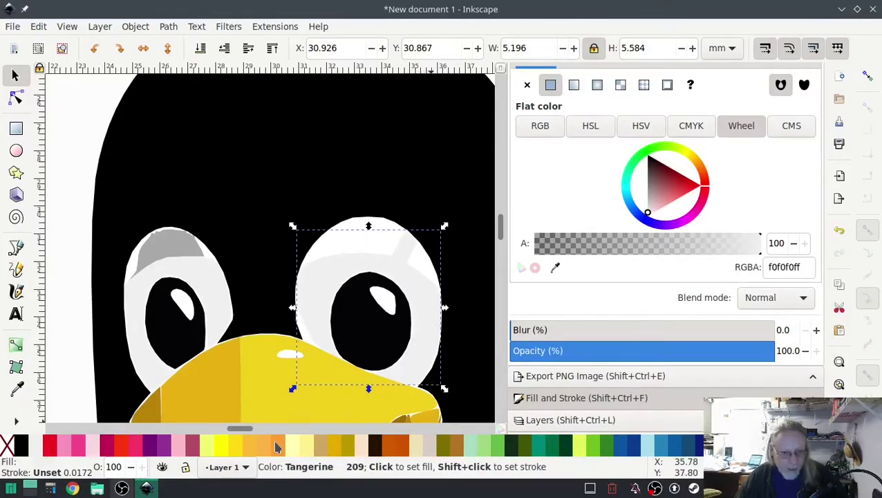
pyautogui.click(135, 448)
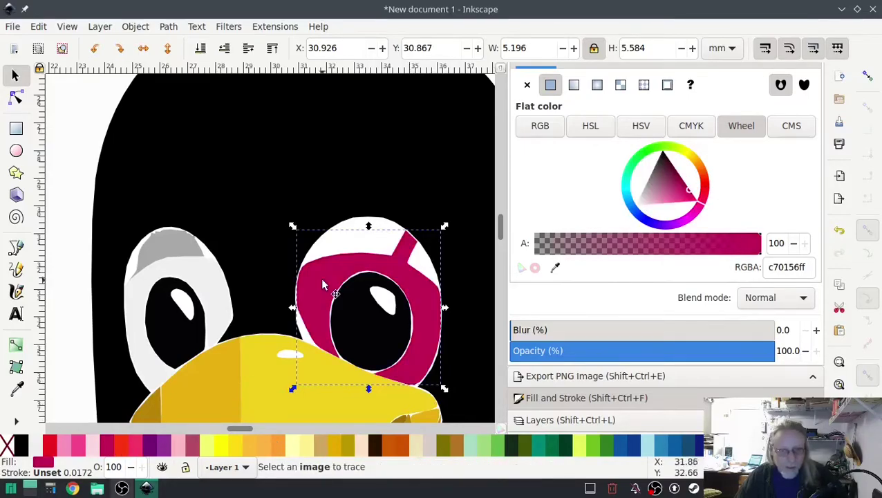
pyautogui.click(16, 97)
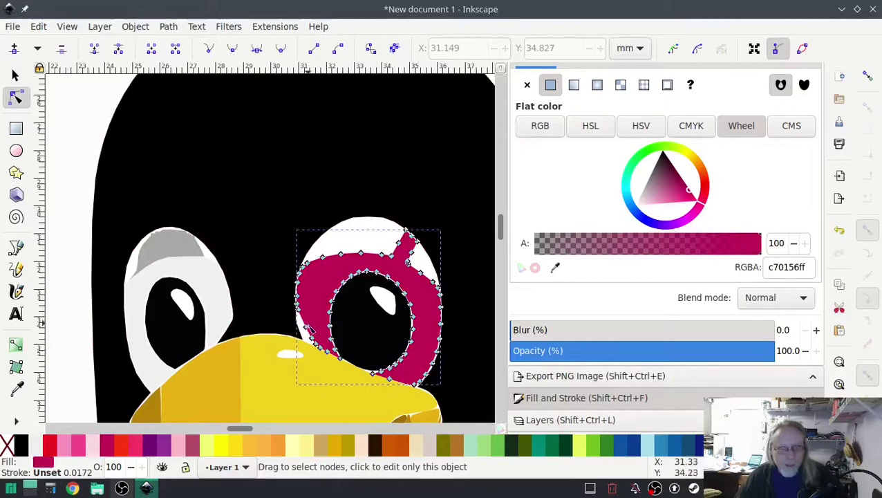
pyautogui.scroll(2, 307, 326)
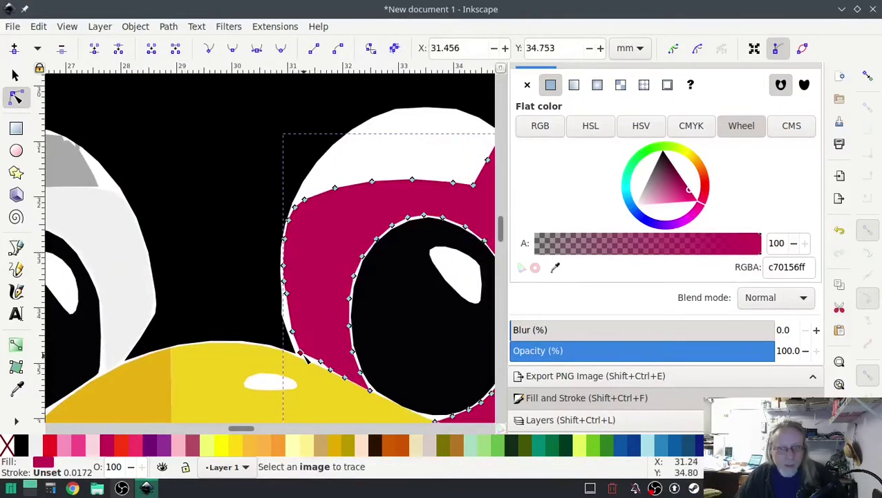
pyautogui.click(292, 332)
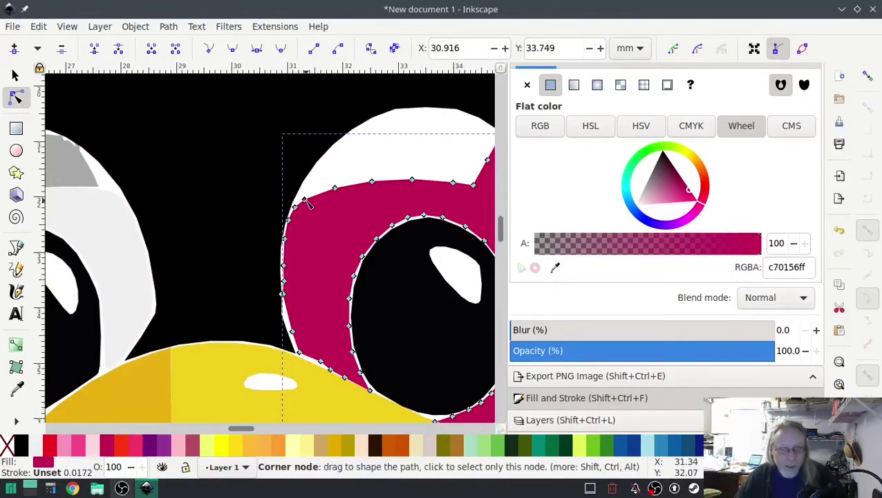
pyautogui.moveTo(306, 201); pyautogui.dragTo(337, 153)
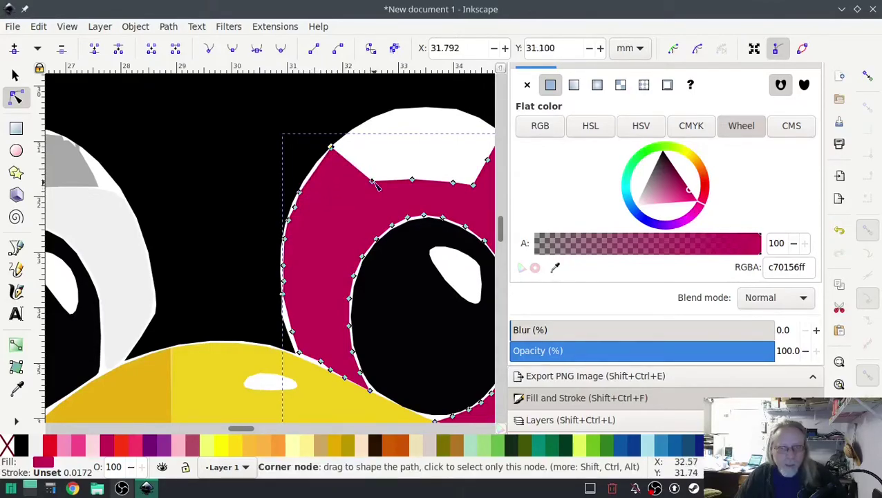
pyautogui.moveTo(372, 182); pyautogui.dragTo(361, 128)
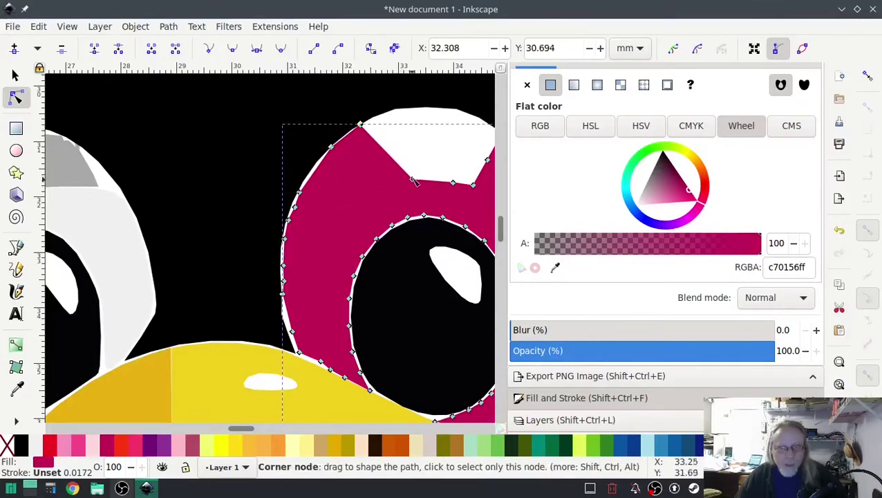
pyautogui.moveTo(412, 181); pyautogui.dragTo(397, 110)
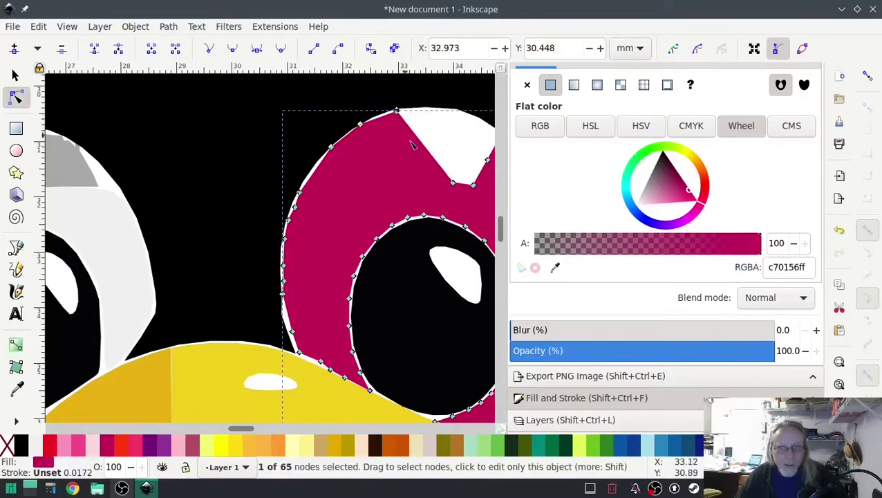
pyautogui.moveTo(453, 187); pyautogui.dragTo(438, 113)
pyautogui.moveTo(473, 185); pyautogui.dragTo(468, 117)
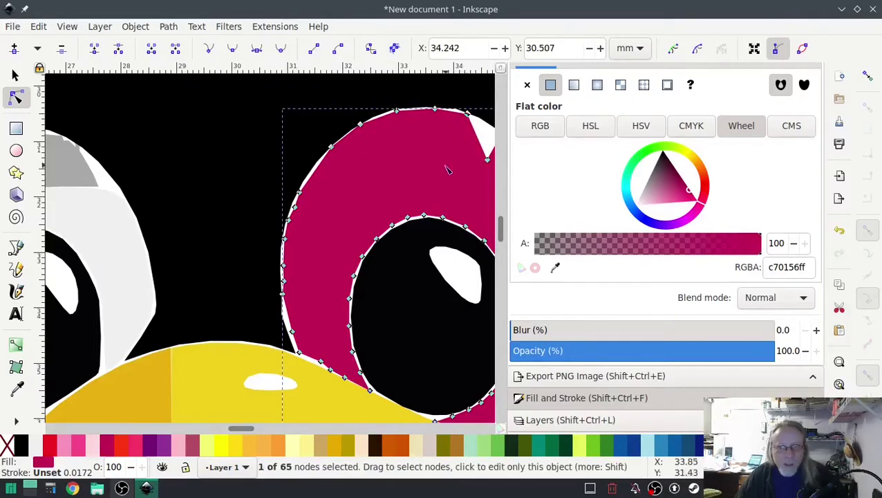
# - Close the top of the white wedge and delete the three overlapping nodes there
pyautogui.scroll(3, 343, 199)
pyautogui.hscroll(5, 343, 200)
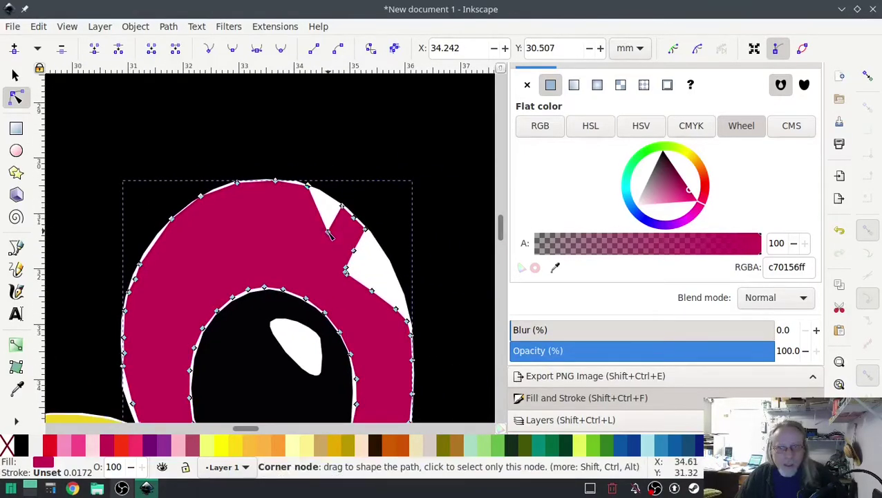
pyautogui.moveTo(329, 231); pyautogui.dragTo(332, 203)
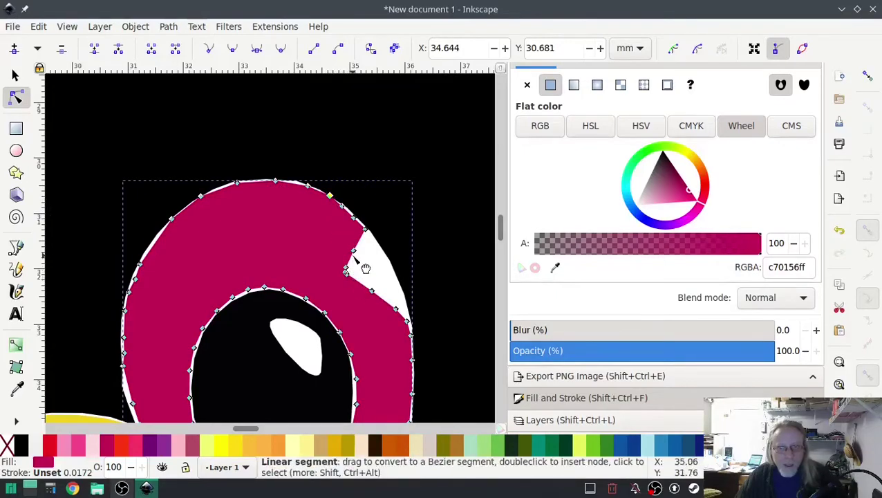
pyautogui.moveTo(356, 256); pyautogui.dragTo(373, 243)
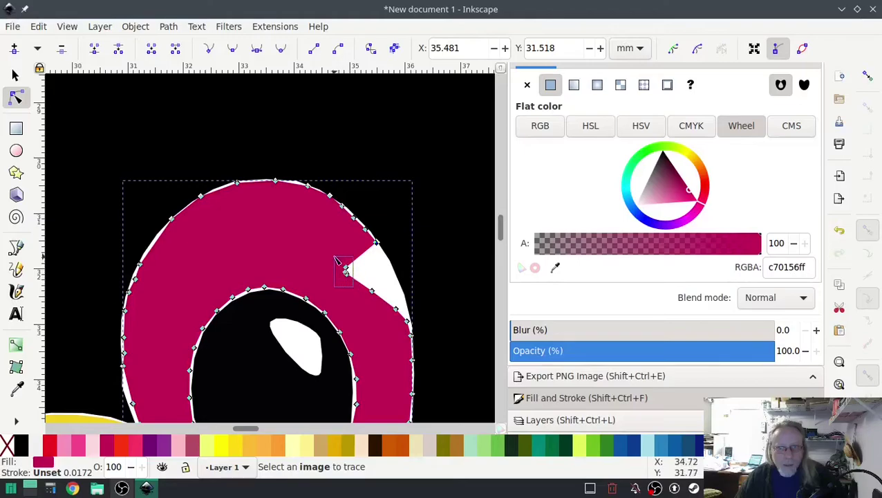
pyautogui.moveTo(352, 285); pyautogui.dragTo(336, 260)
pyautogui.click(59, 54)
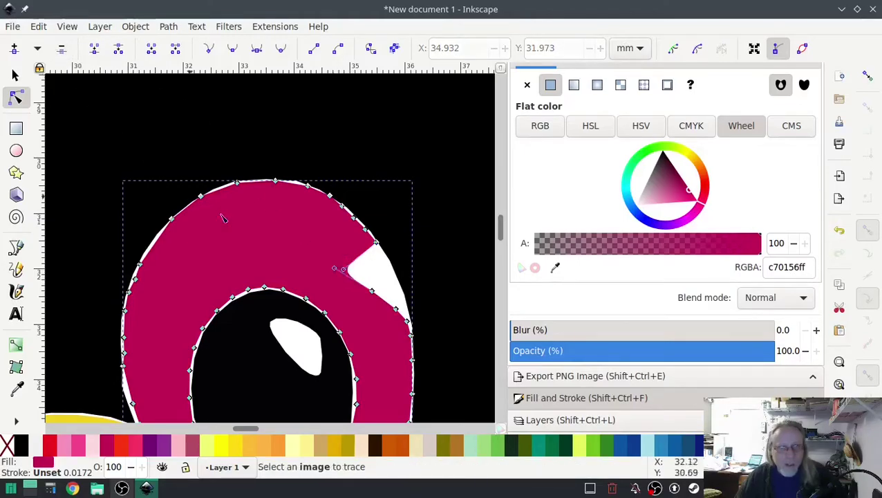
# - Make the node beside the wedge a sharp corner and drag nodes to close the wedge
pyautogui.click(373, 292)
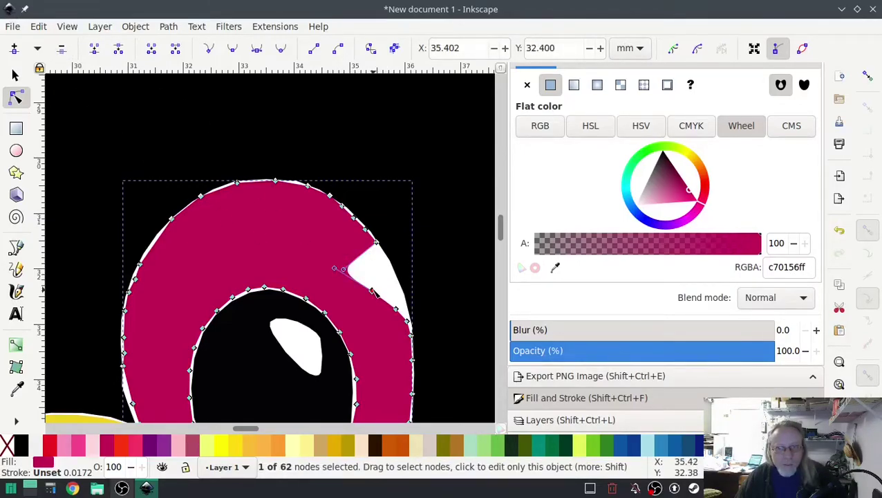
pyautogui.click(209, 50)
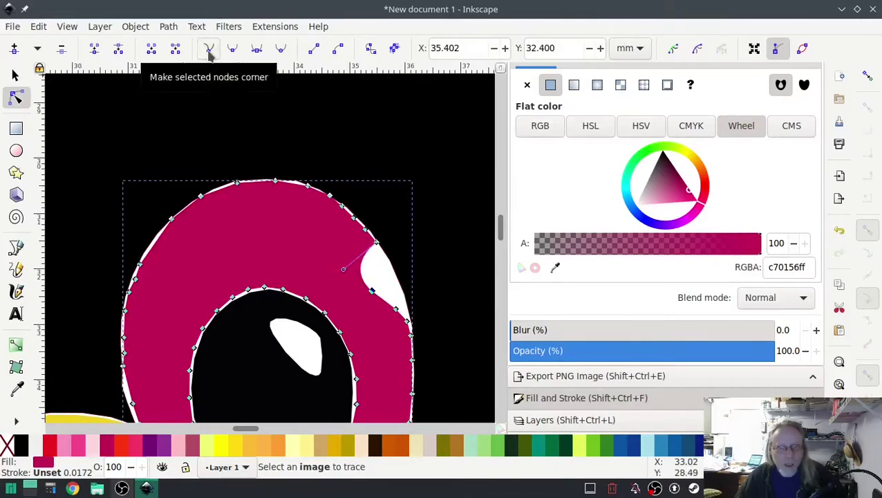
pyautogui.click(377, 242)
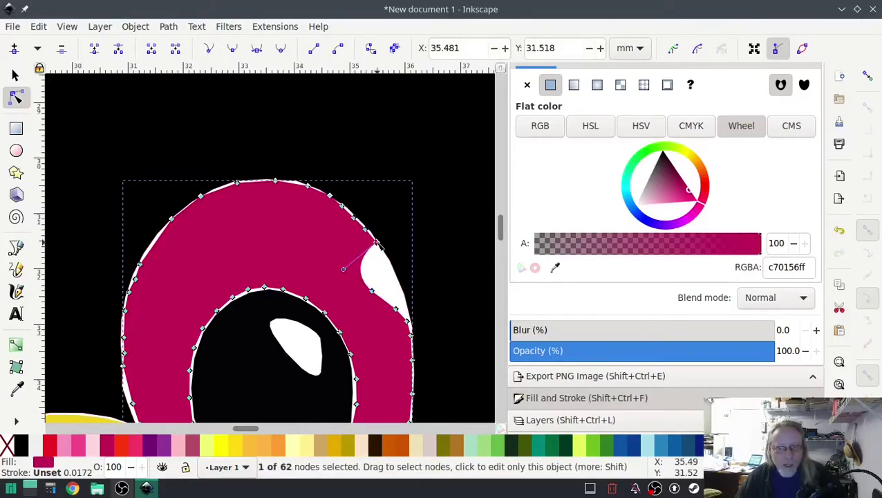
pyautogui.click(209, 49)
pyautogui.moveTo(372, 291); pyautogui.dragTo(397, 280)
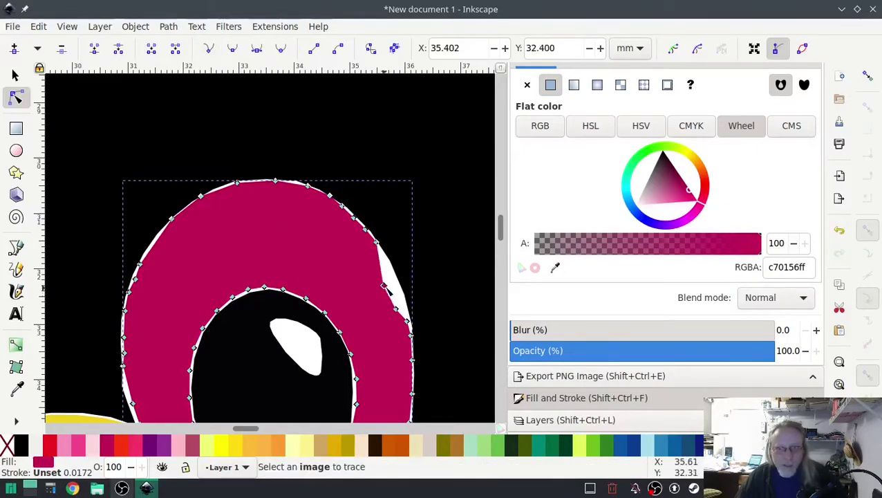
pyautogui.click(397, 309)
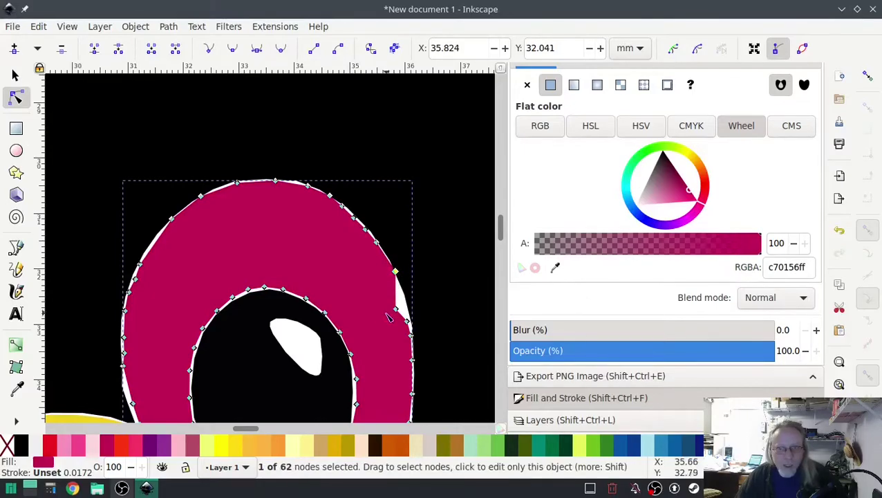
pyautogui.moveTo(397, 308); pyautogui.dragTo(407, 302)
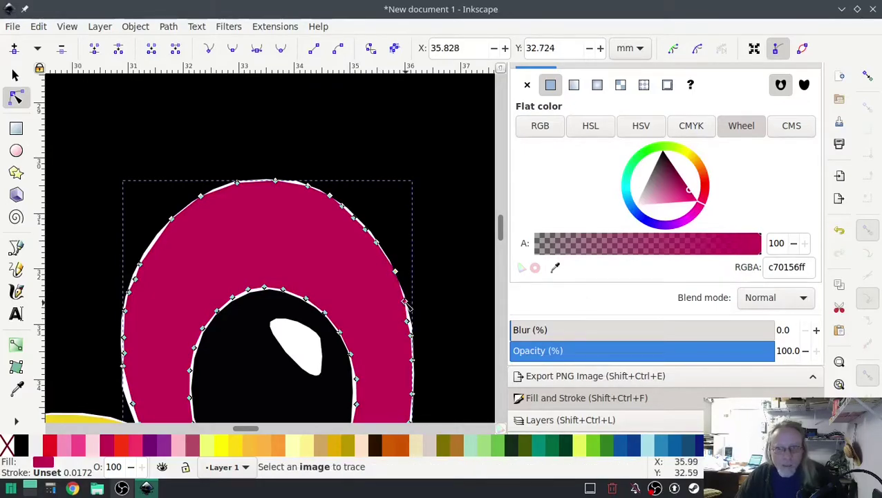
pyautogui.click(412, 323)
pyautogui.scroll(-5, 470, 367)
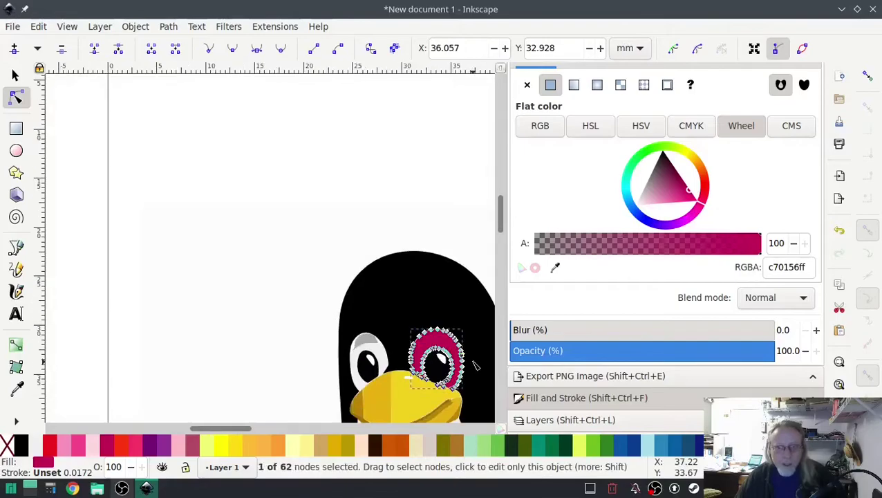
# - Set the right eye ring back to f0f0f0 and delete the grey eyelid patch above the left eye
pyautogui.click(35, 446)
pyautogui.scroll(4, 328, 380)
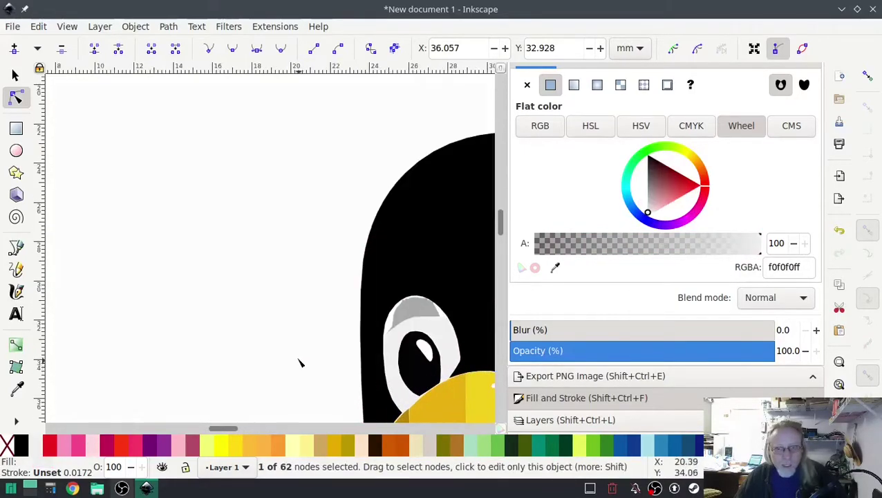
pyautogui.click(12, 72)
pyautogui.moveTo(256, 269); pyautogui.dragTo(79, 236)
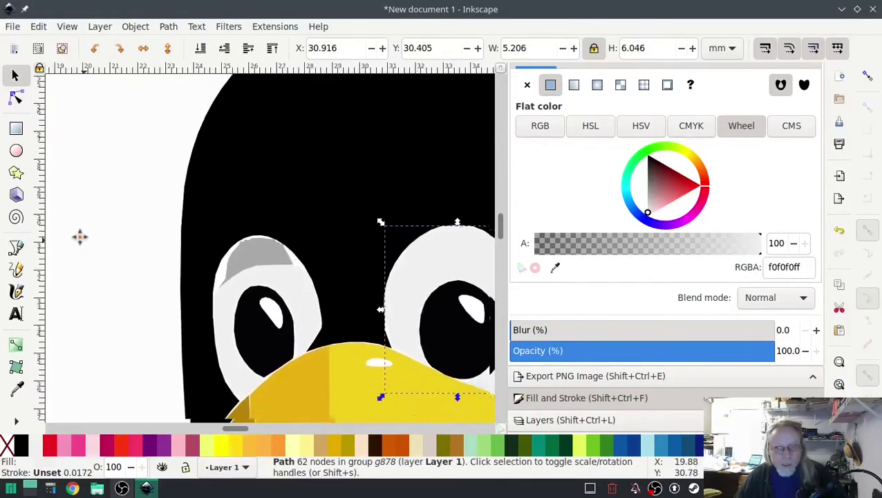
pyautogui.keyDown('ctrl'); pyautogui.click(289, 283); pyautogui.keyUp('ctrl')
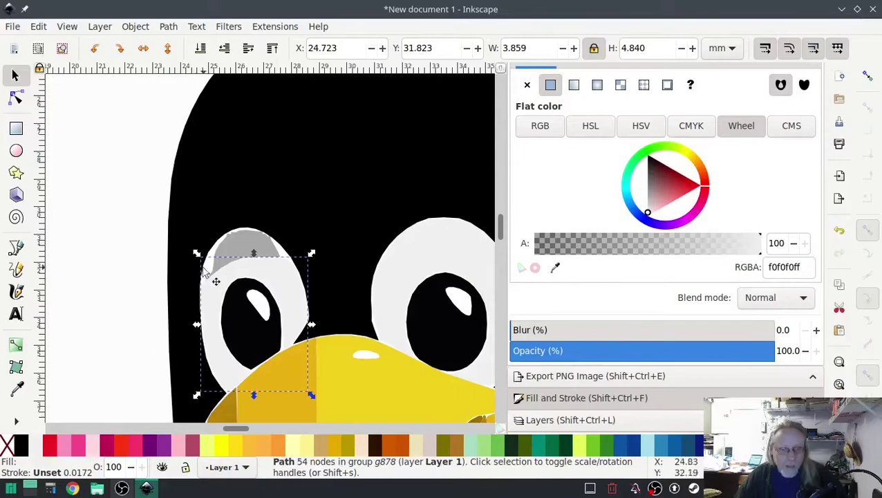
pyautogui.keyDown('ctrl'); pyautogui.click(242, 245); pyautogui.keyUp('ctrl')
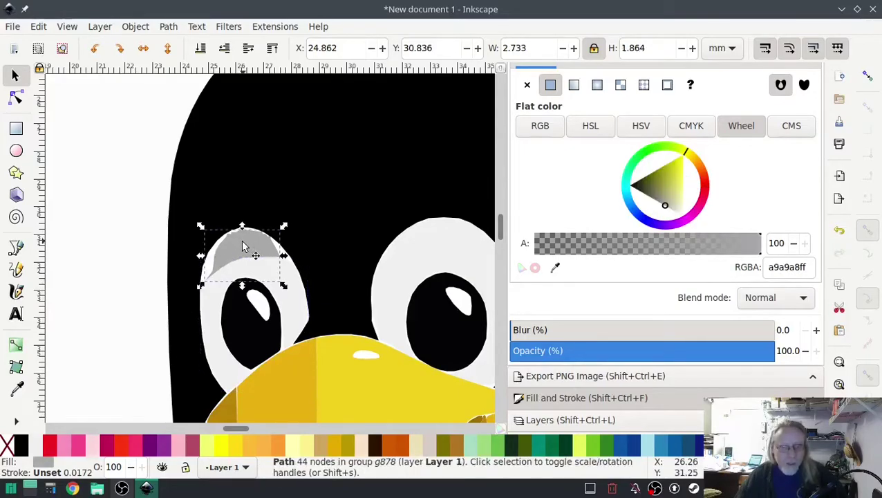
pyautogui.press('Delete')
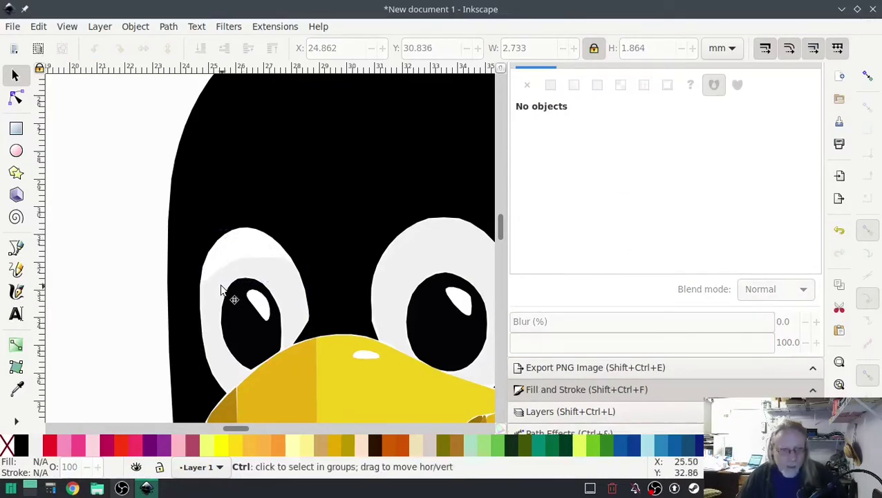
# - Colour the left eye ring carmine temporarily to see its shape
pyautogui.keyDown('ctrl'); pyautogui.click(221, 289); pyautogui.keyUp('ctrl')
pyautogui.click(132, 449)
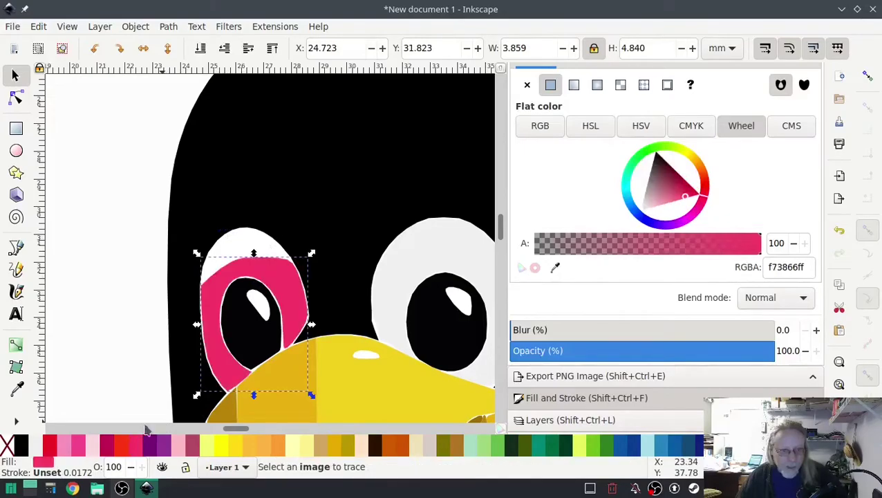
pyautogui.click(17, 99)
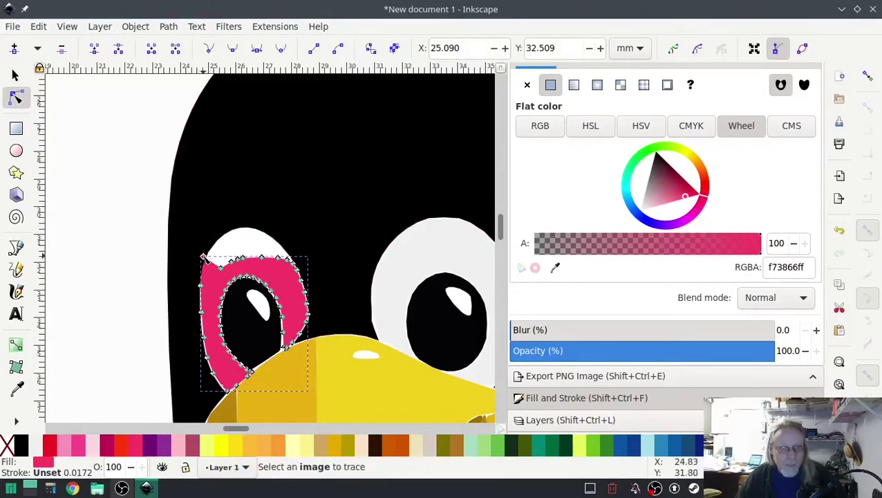
pyautogui.scroll(3, 203, 259)
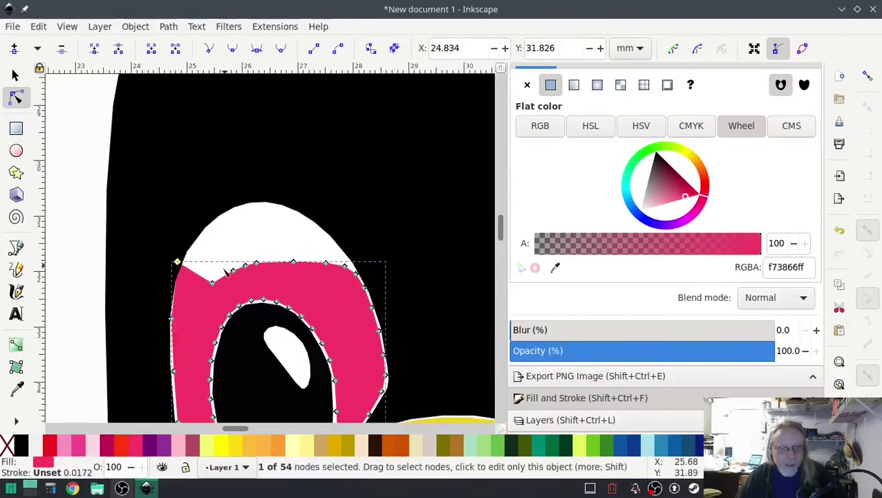
# - Drag the ring's top nodes up over the white gap, then recolour it f0f0f0
pyautogui.moveTo(177, 258); pyautogui.dragTo(207, 225)
pyautogui.click(177, 263)
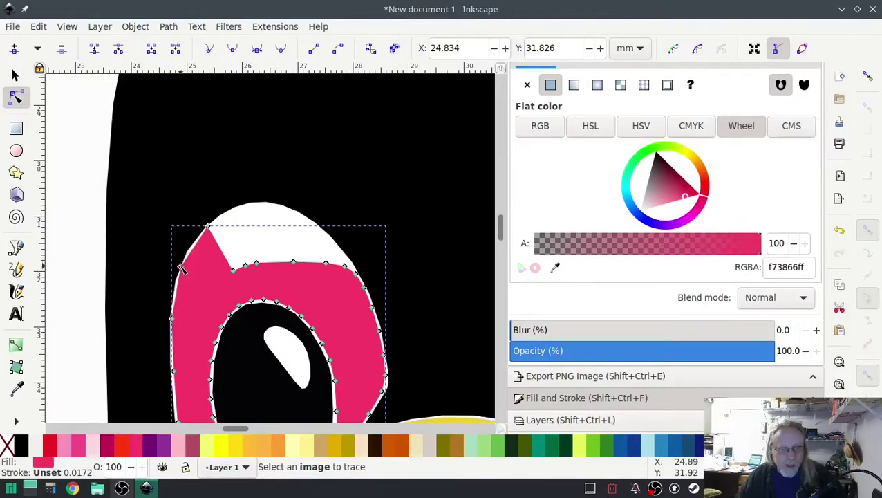
pyautogui.moveTo(235, 270); pyautogui.dragTo(270, 204)
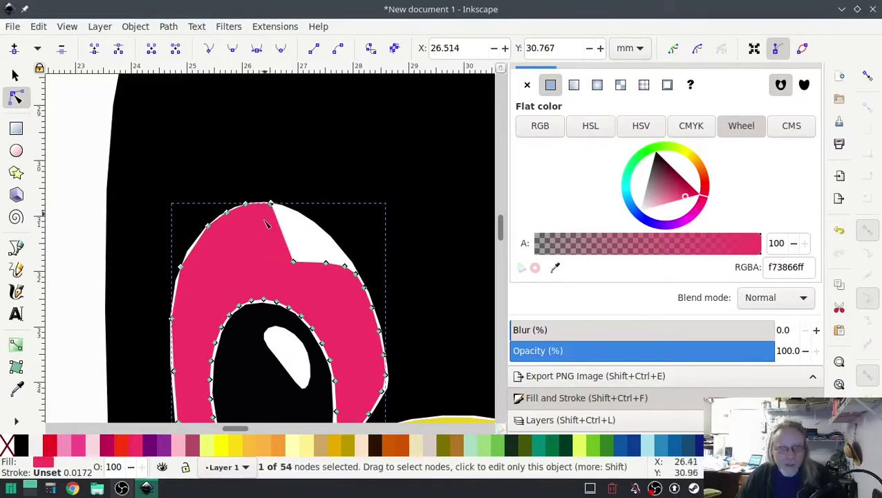
pyautogui.moveTo(294, 263); pyautogui.dragTo(299, 216)
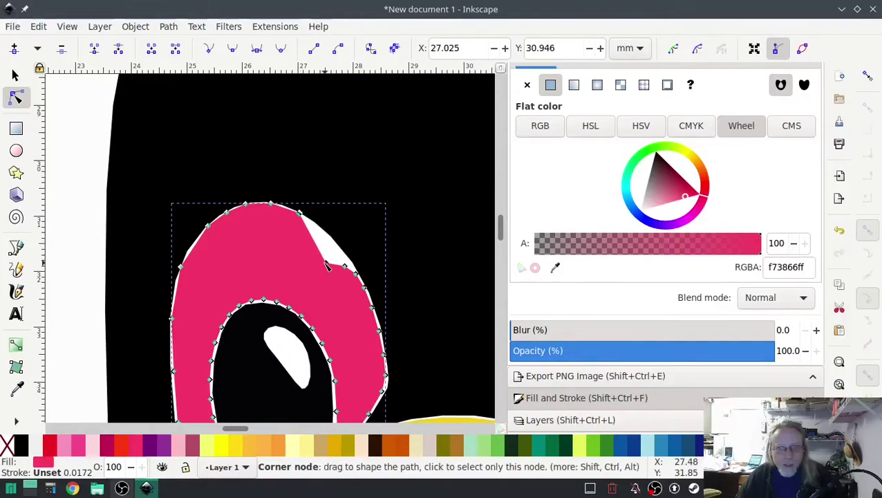
pyautogui.moveTo(323, 266); pyautogui.dragTo(351, 260)
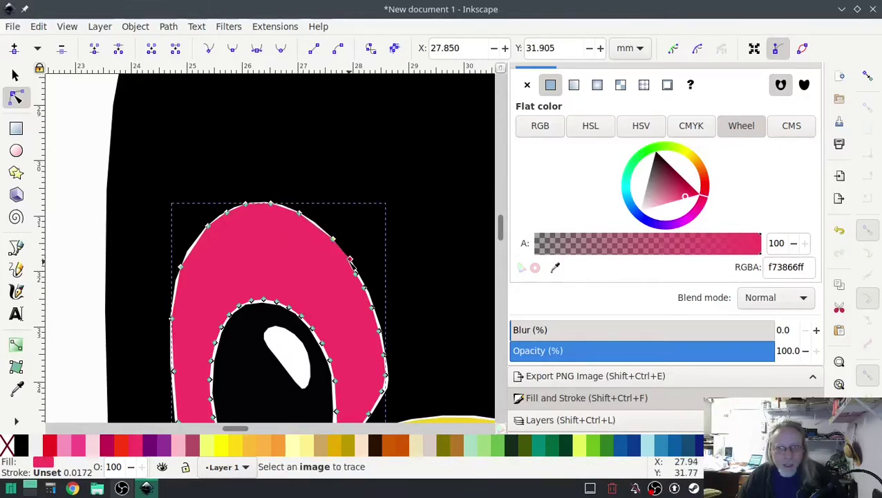
pyautogui.scroll(-2, 436, 346)
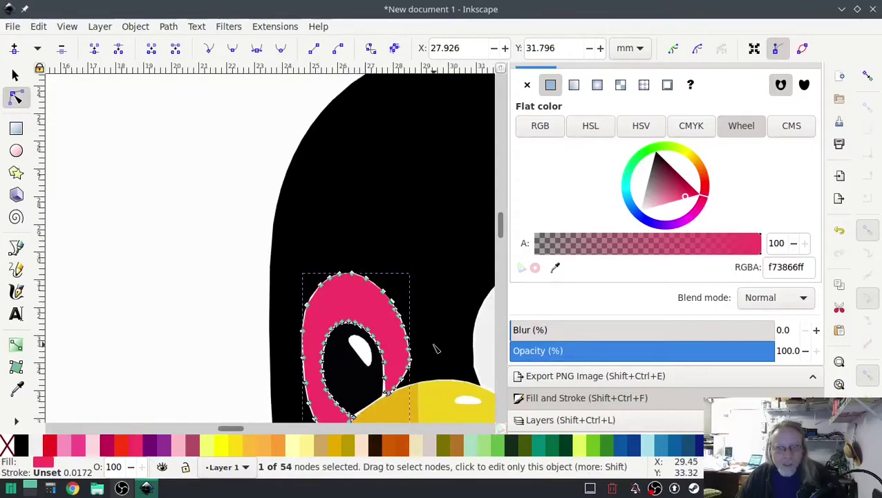
pyautogui.click(34, 444)
pyautogui.scroll(-2, 166, 329)
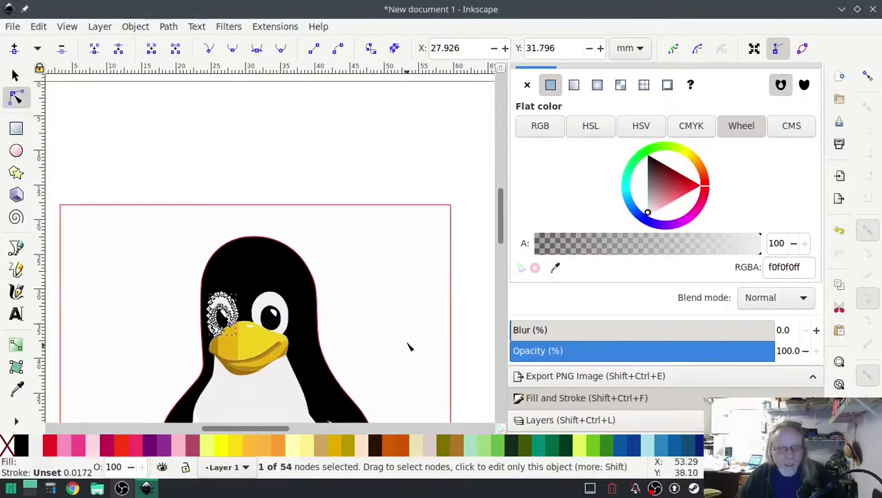
pyautogui.scroll(1, 409, 347)
pyautogui.scroll(-1, 478, 215)
# - Recolour the beak's lighter right half Harvest Gold (ffd911)
pyautogui.press('s')
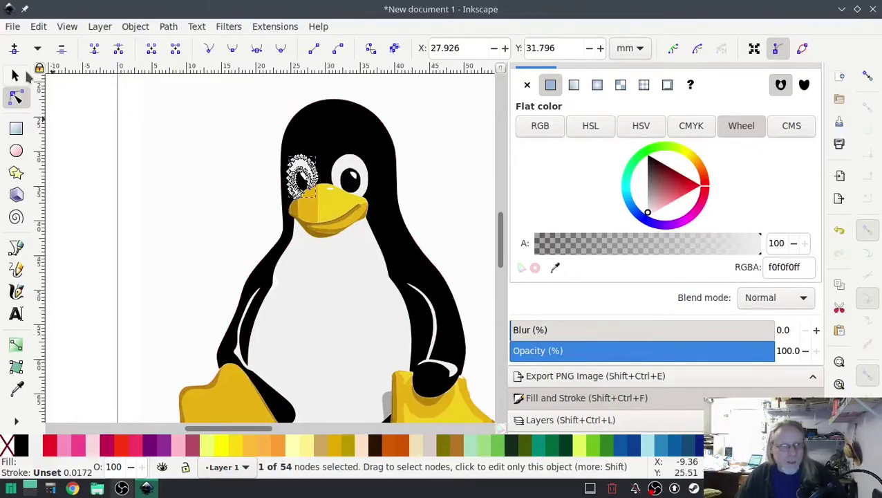
pyautogui.scroll(1, 303, 197)
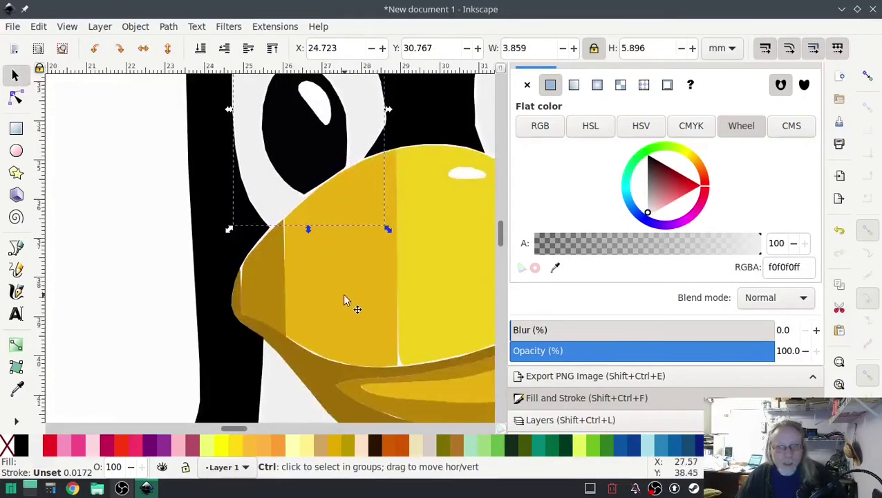
pyautogui.keyDown('ctrl'); pyautogui.click(344, 300); pyautogui.keyUp('ctrl')
pyautogui.keyDown('ctrl'); pyautogui.click(456, 289); pyautogui.keyUp('ctrl')
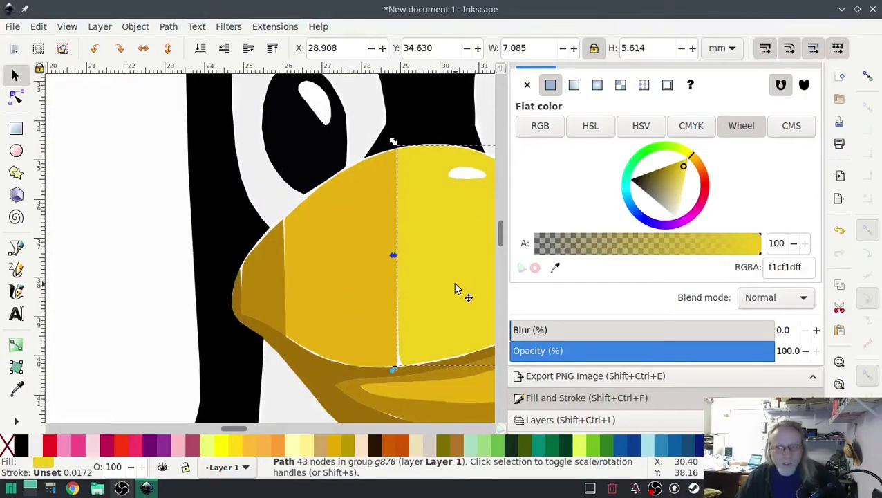
pyautogui.moveTo(457, 289); pyautogui.dragTo(278, 274)
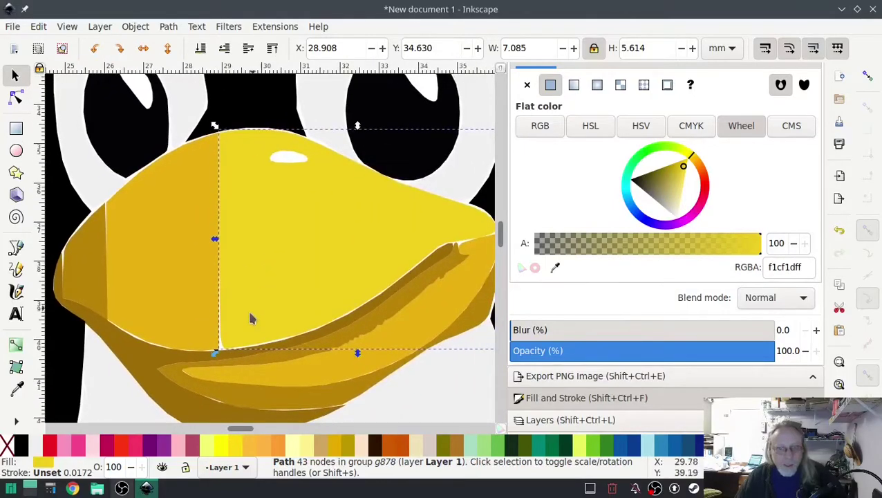
pyautogui.click(235, 453)
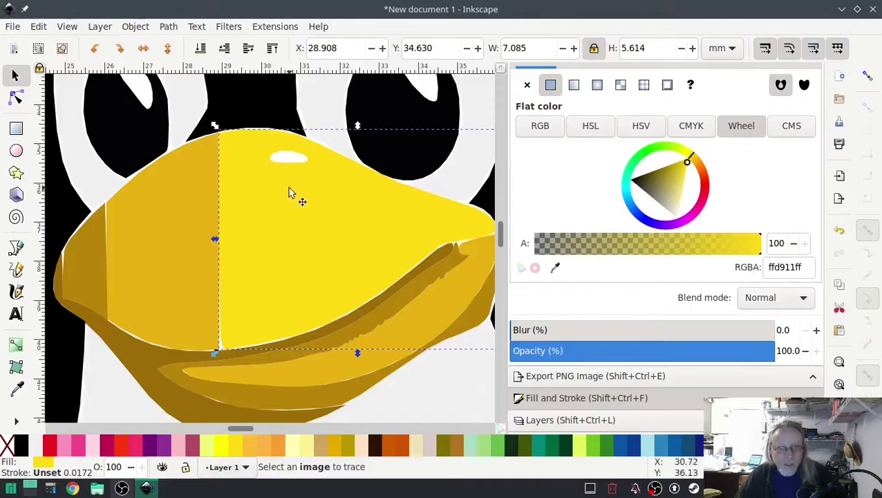
# - Delete the two darker pieces that form the beak's left half
pyautogui.keyDown('ctrl'); pyautogui.click(123, 266); pyautogui.keyUp('ctrl')
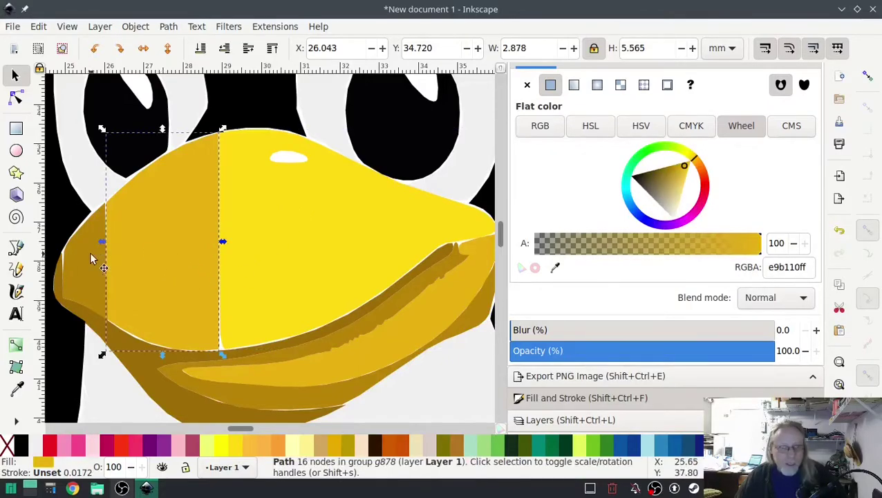
pyautogui.keyDown('ctrl'); pyautogui.click(66, 287); pyautogui.keyUp('ctrl')
pyautogui.keyDown('ctrl'); pyautogui.click(176, 242); pyautogui.keyUp('ctrl')
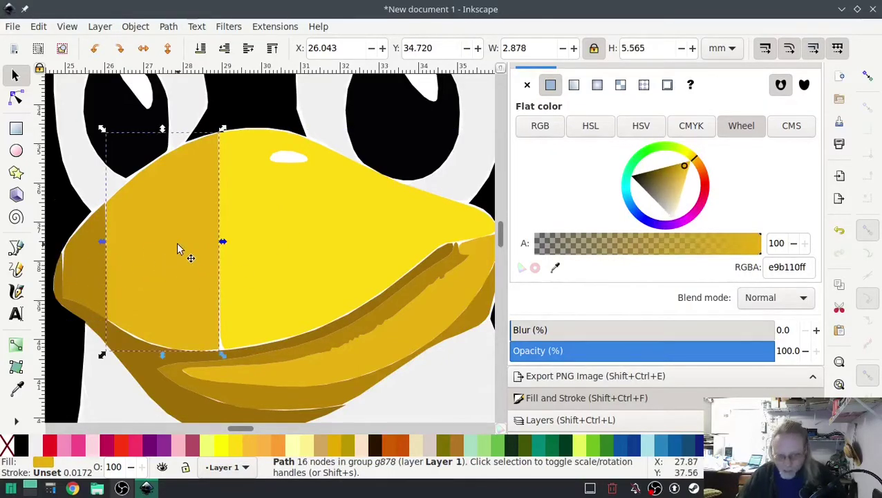
pyautogui.press('Delete')
pyautogui.keyDown('ctrl'); pyautogui.click(78, 263); pyautogui.keyUp('ctrl')
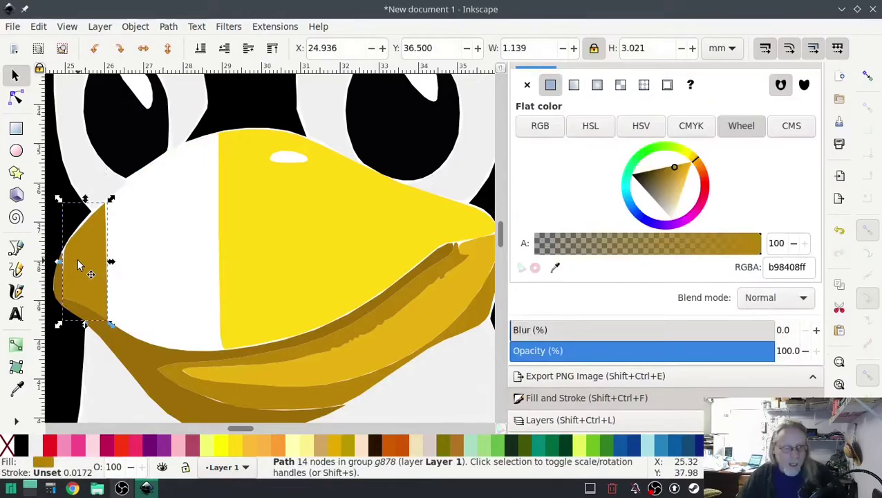
pyautogui.press('Delete')
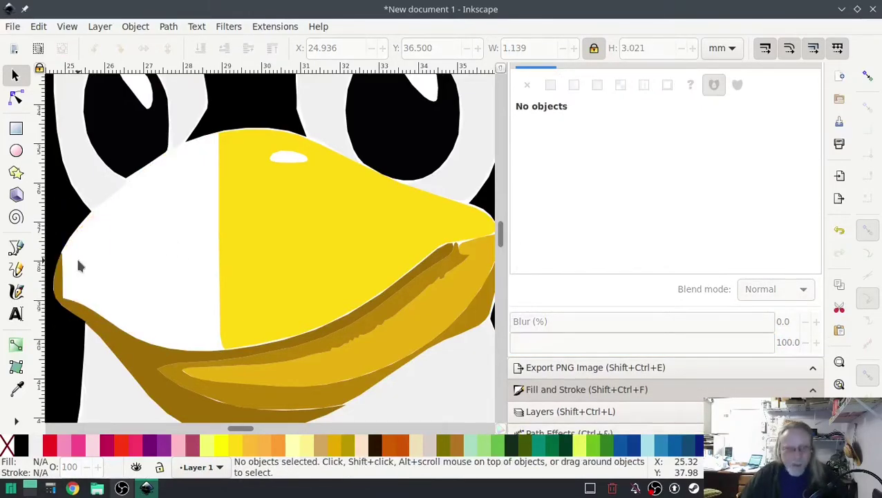
pyautogui.click(16, 98)
# - Delete the highlight nodes from the yellow upper beak path
pyautogui.click(319, 174)
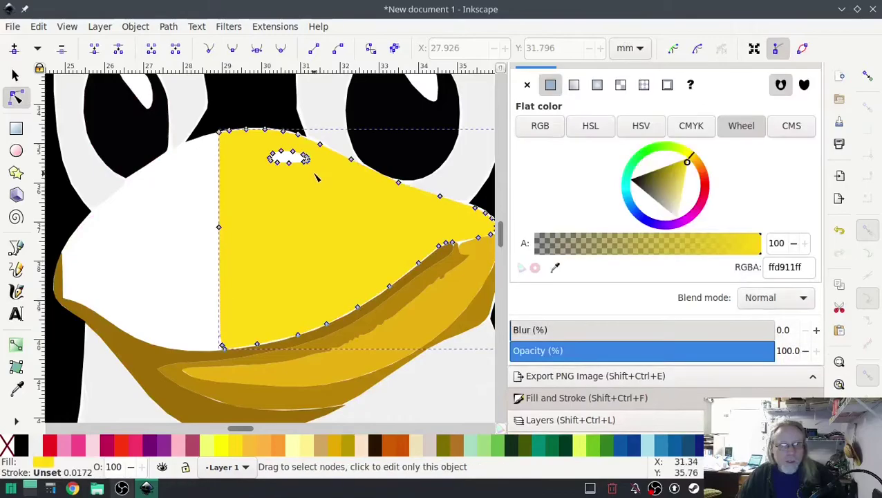
pyautogui.moveTo(281, 160); pyautogui.dragTo(260, 150)
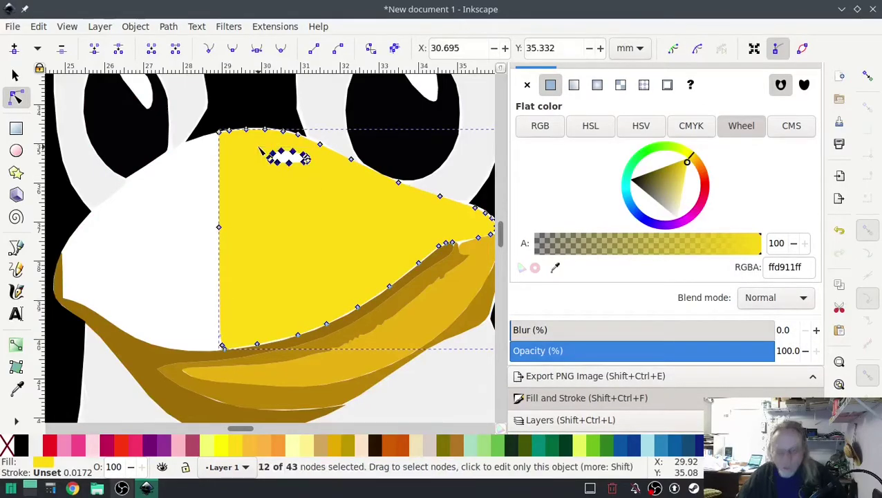
pyautogui.press('Delete')
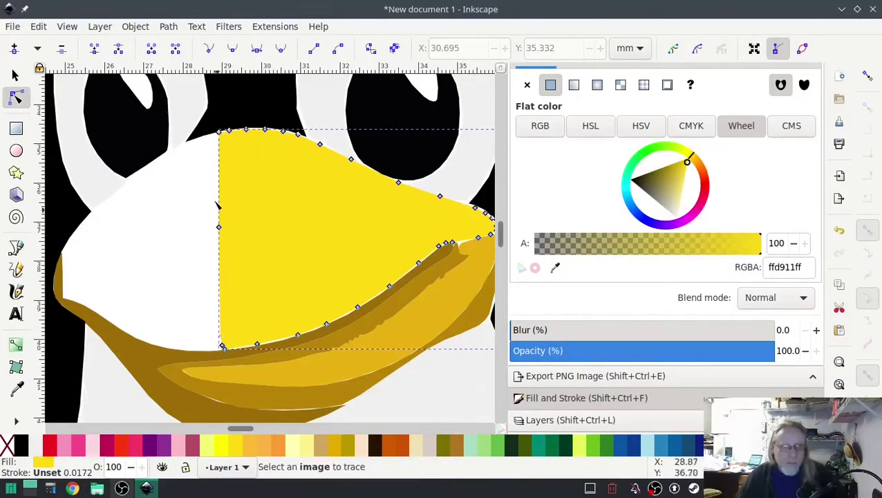
# - Drag the beak's top-left and lower-left nodes outward to fill the white gap
pyautogui.moveTo(220, 131); pyautogui.dragTo(180, 142)
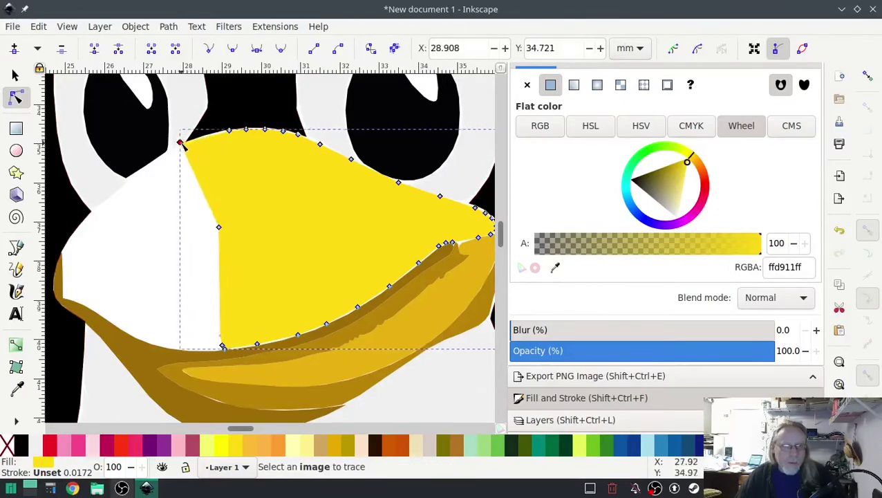
pyautogui.moveTo(223, 347); pyautogui.dragTo(66, 297)
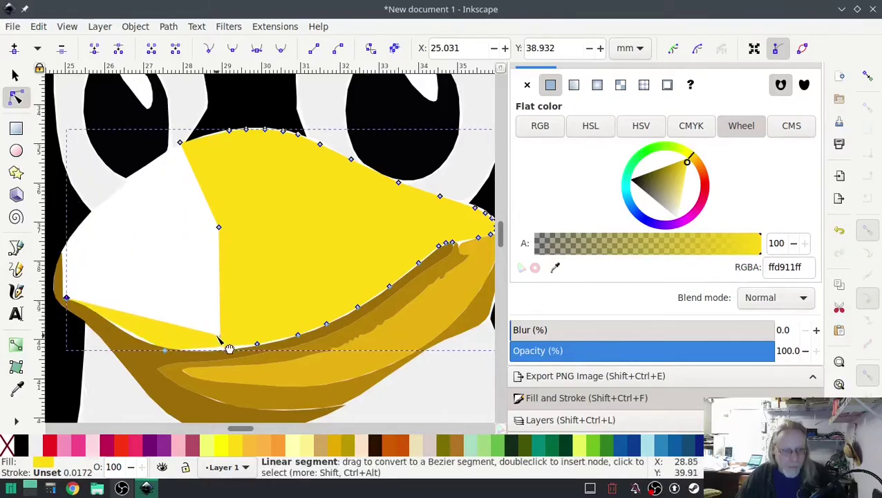
pyautogui.moveTo(221, 339); pyautogui.dragTo(62, 254)
pyautogui.moveTo(221, 233); pyautogui.dragTo(130, 178)
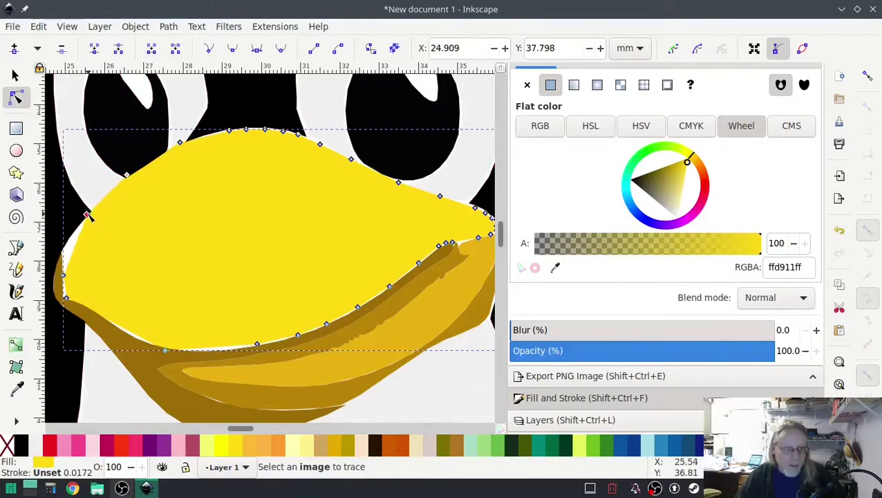
pyautogui.click(88, 217)
pyautogui.moveTo(64, 275); pyautogui.dragTo(59, 251)
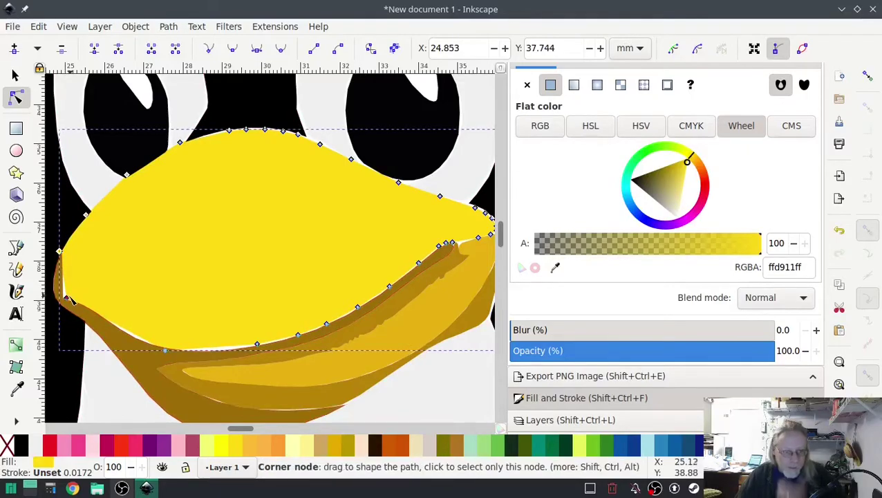
pyautogui.click(67, 298)
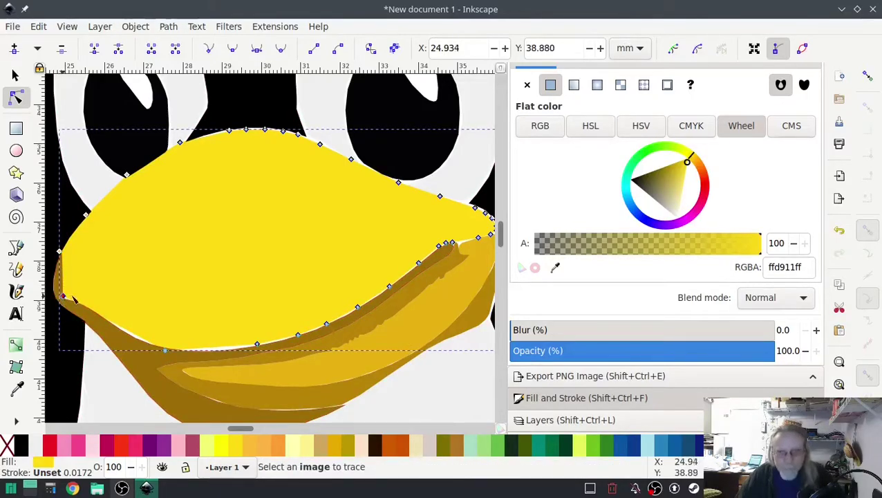
pyautogui.keyDown('ctrl'); pyautogui.scroll(-2, 258, 293); pyautogui.keyUp('ctrl')
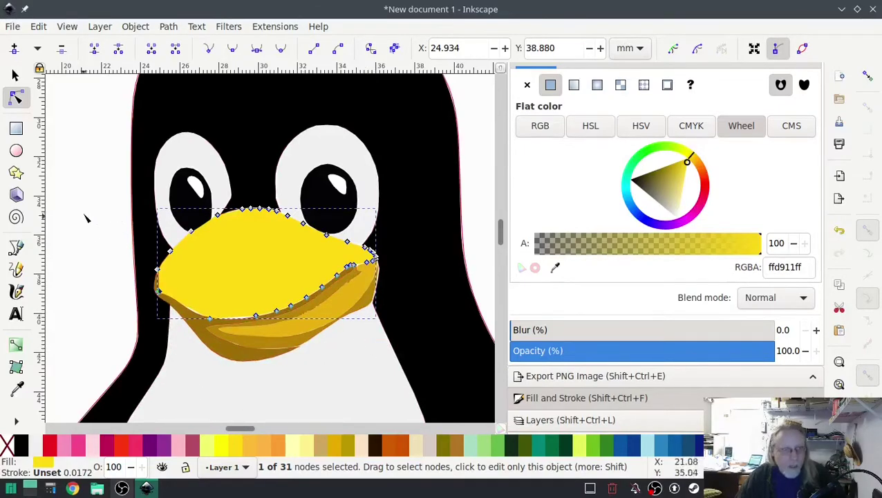
# - Fill the lower beak shading Harvest Gold and the darker shading Light Brown
pyautogui.click(15, 75)
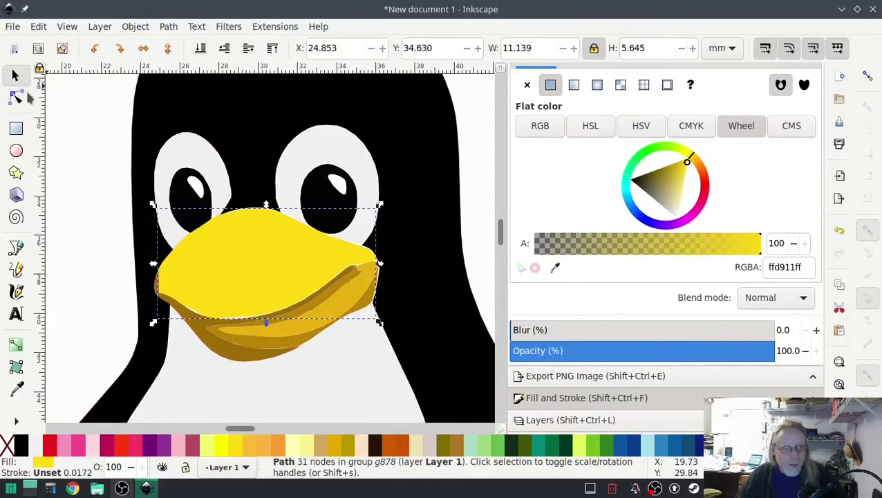
pyautogui.keyDown('ctrl'); pyautogui.click(289, 332); pyautogui.keyUp('ctrl')
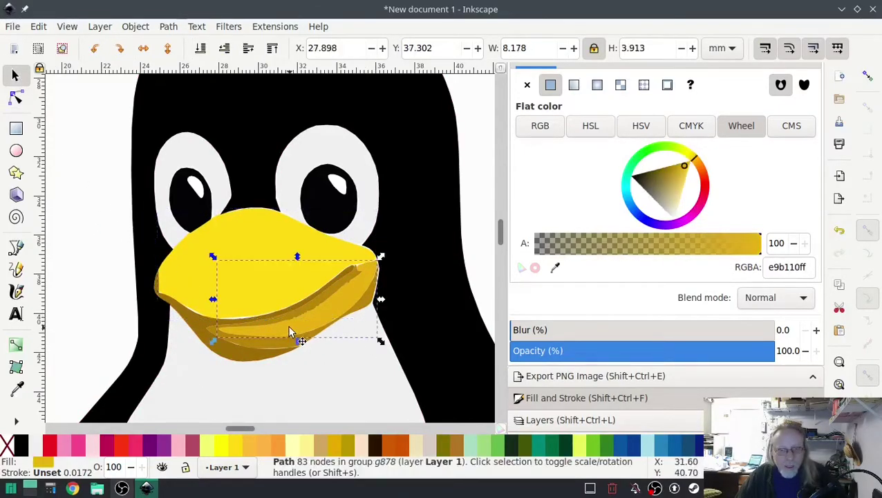
pyautogui.click(240, 446)
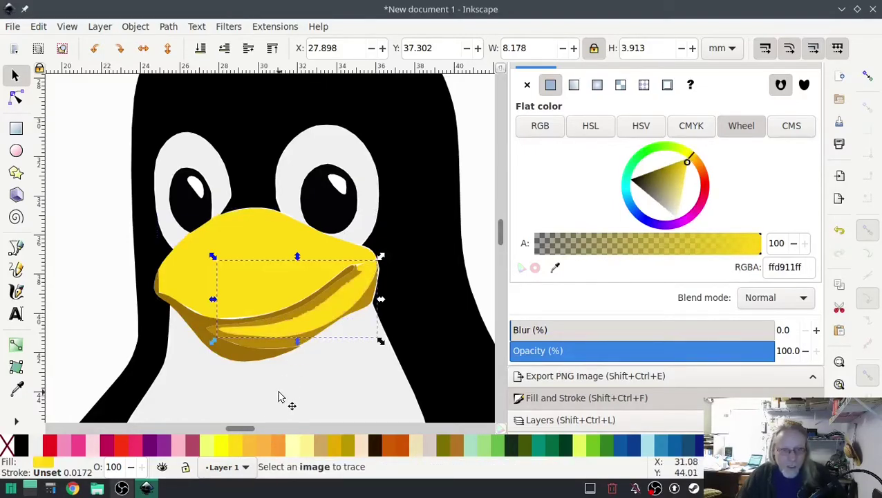
pyautogui.keyDown('ctrl'); pyautogui.click(233, 358); pyautogui.keyUp('ctrl')
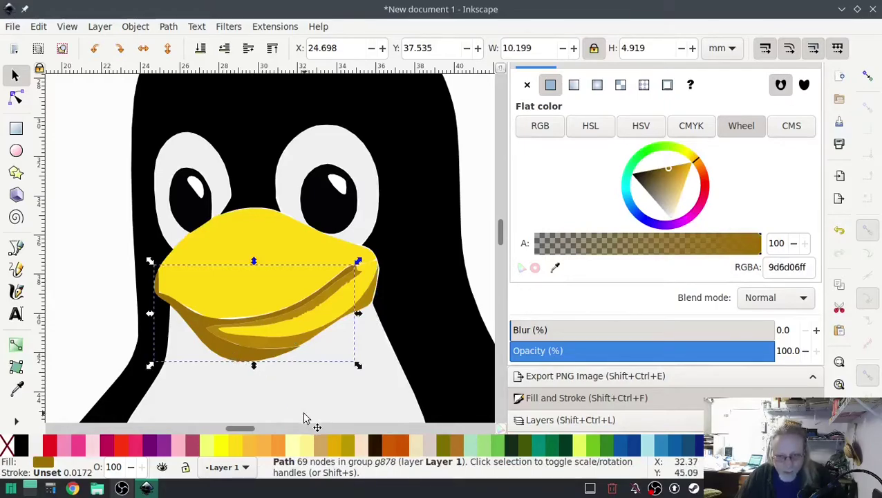
pyautogui.click(351, 447)
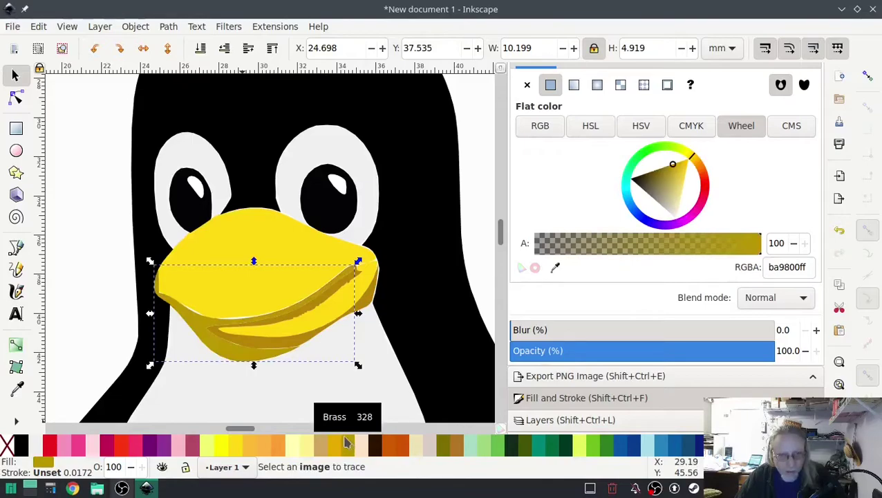
pyautogui.click(324, 446)
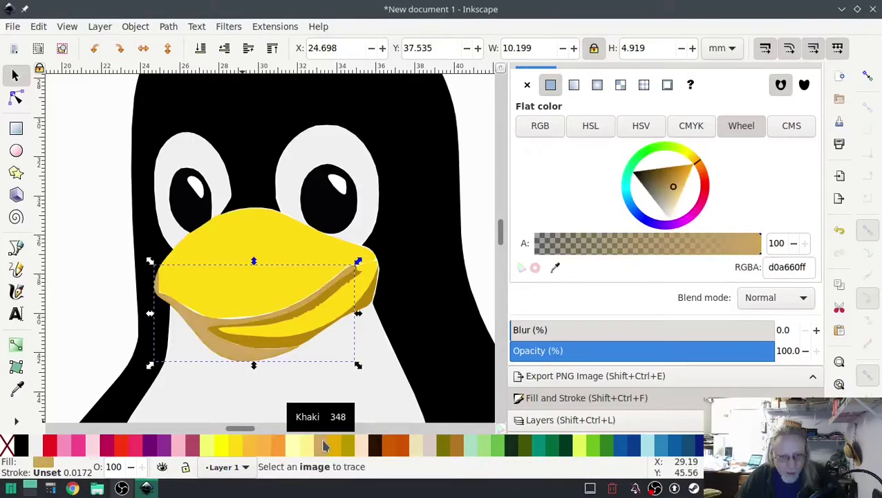
pyautogui.click(336, 448)
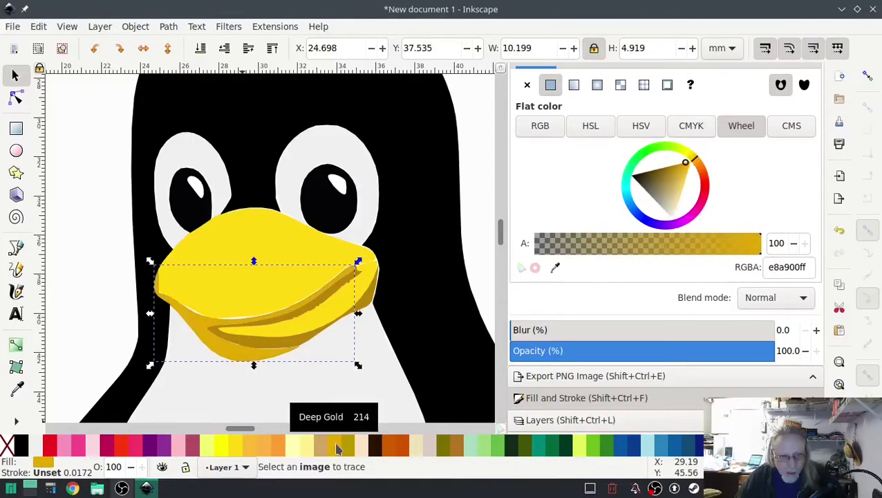
pyautogui.click(458, 445)
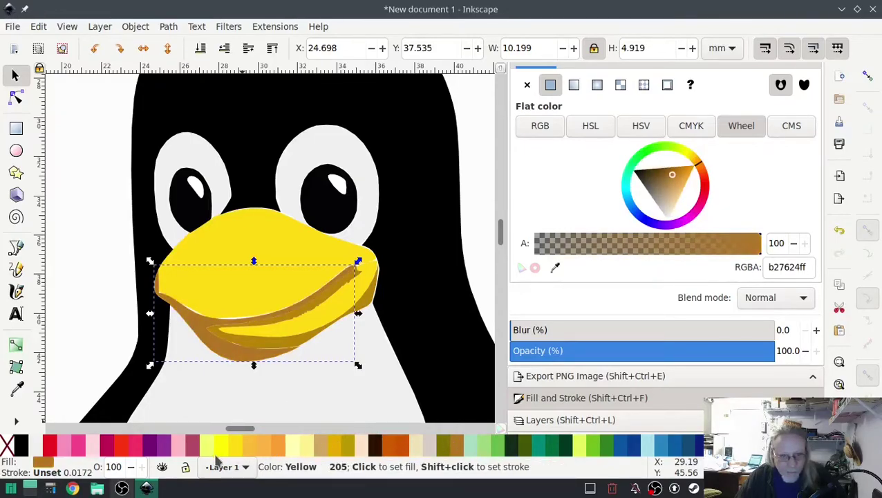
# - Fill the inner beak shading path with Light Brown (b27624)
pyautogui.click(215, 337)
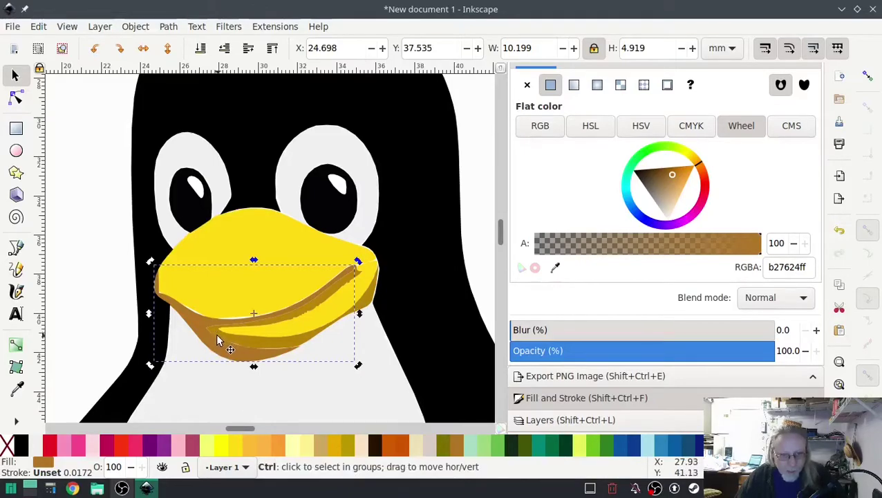
pyautogui.scroll(2, 216, 333)
pyautogui.keyDown('ctrl'); pyautogui.click(211, 329); pyautogui.keyUp('ctrl')
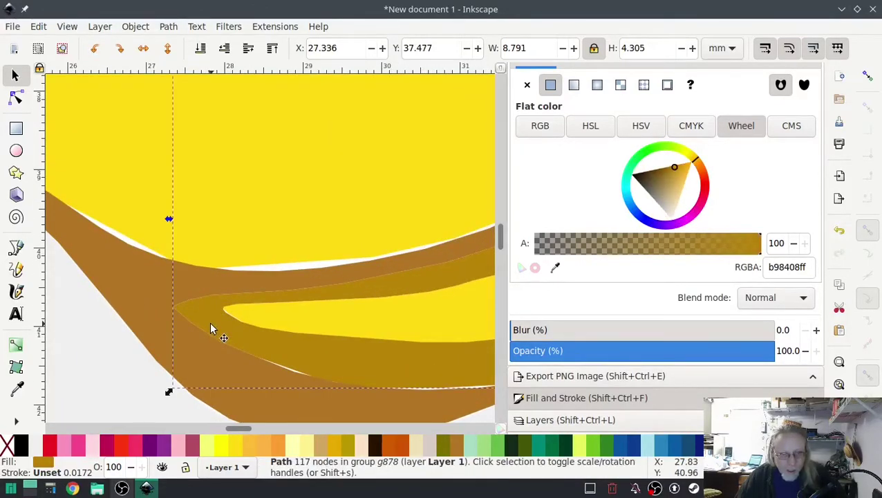
pyautogui.click(136, 294)
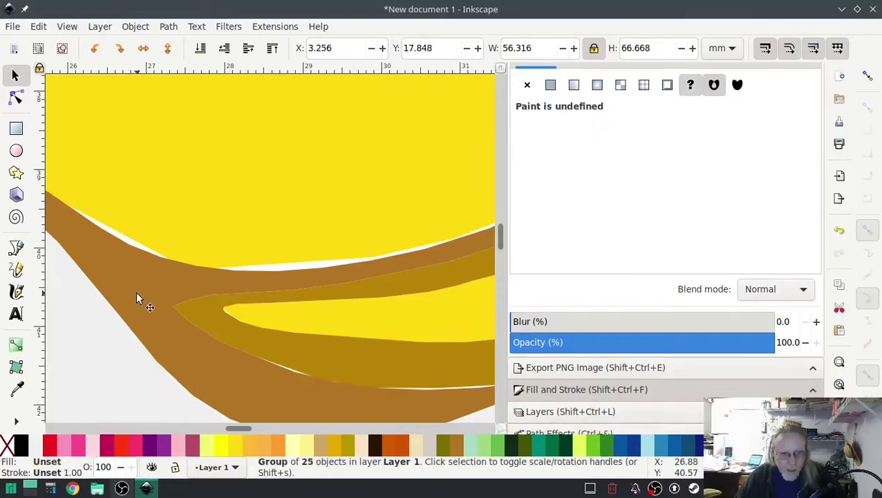
pyautogui.keyDown('ctrl'); pyautogui.click(209, 313); pyautogui.keyUp('ctrl')
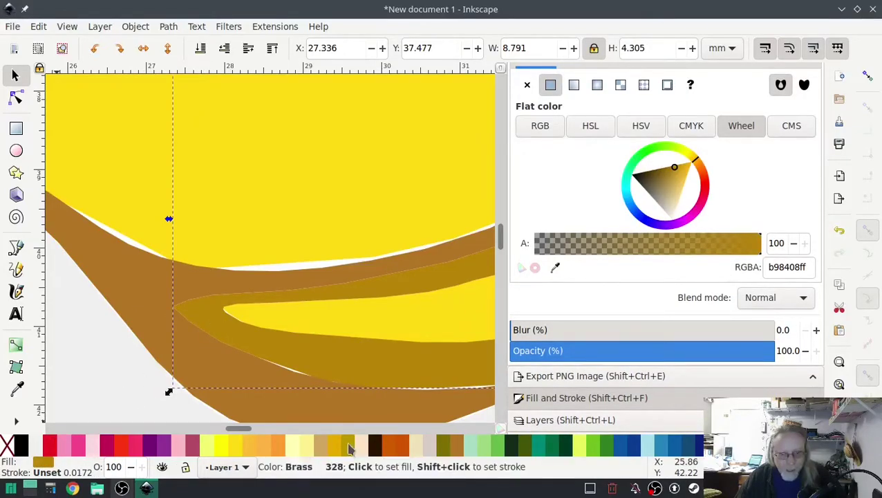
pyautogui.click(448, 446)
pyautogui.scroll(-4, 269, 414)
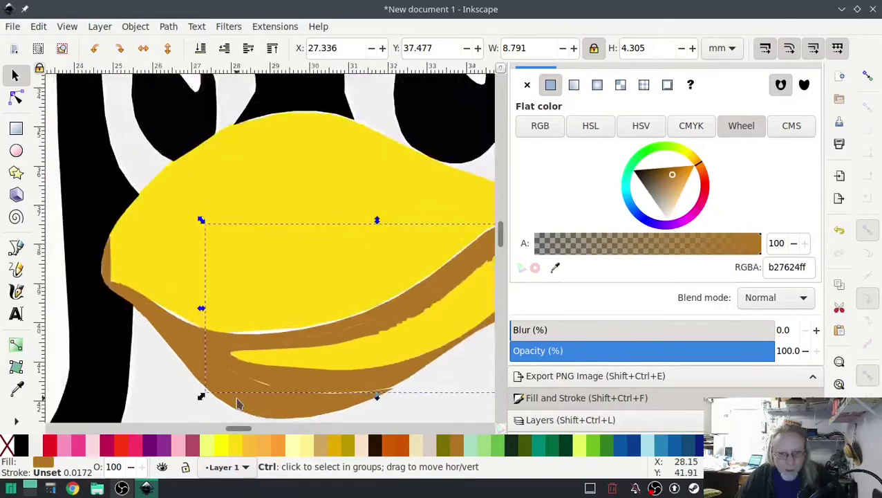
pyautogui.click(80, 346)
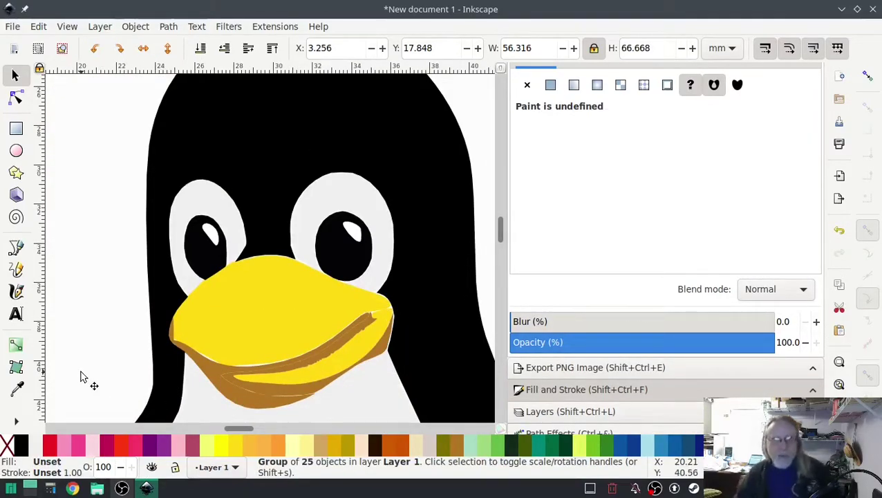
# - Fill the right foot's yellow and shading paths with Harvest Gold
pyautogui.scroll(-4, 77, 332)
pyautogui.keyDown('ctrl'); pyautogui.scroll(-1, 92, 263); pyautogui.keyUp('ctrl')
pyautogui.keyDown('ctrl'); pyautogui.scroll(-3, 93, 263); pyautogui.keyUp('ctrl')
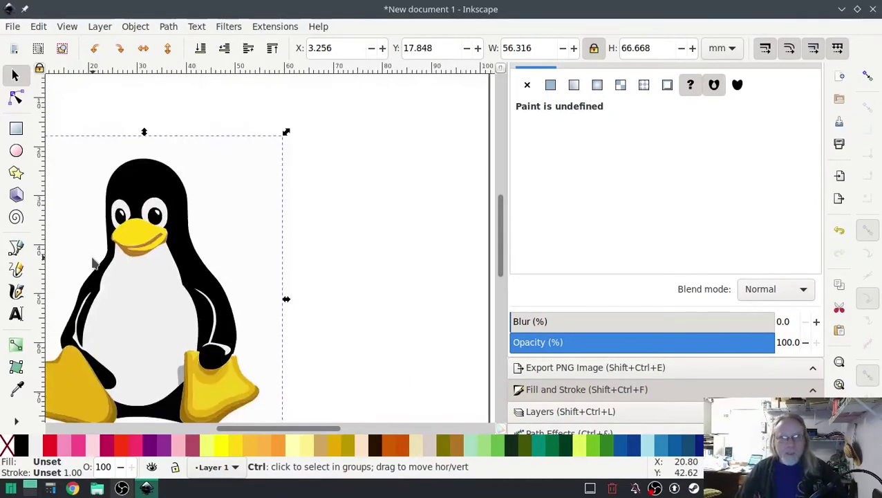
pyautogui.scroll(-5, 437, 199)
pyautogui.hscroll(-3, 437, 200)
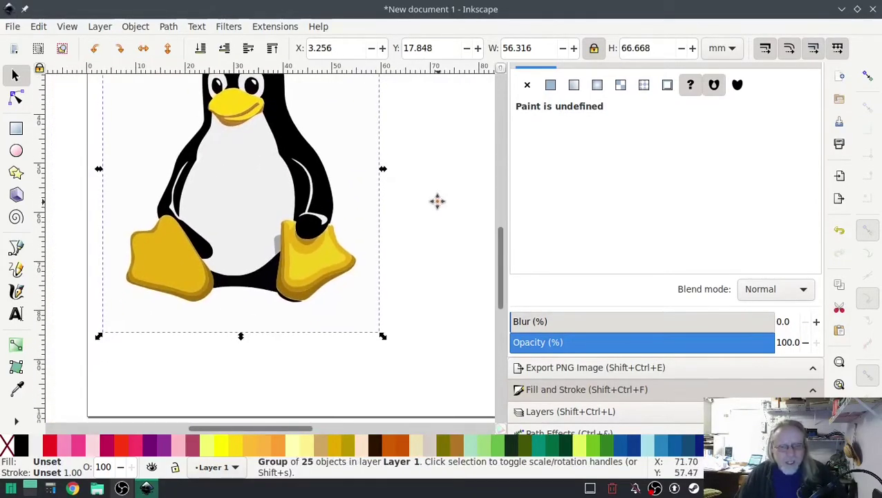
pyautogui.scroll(3, 452, 326)
pyautogui.scroll(1, 452, 326)
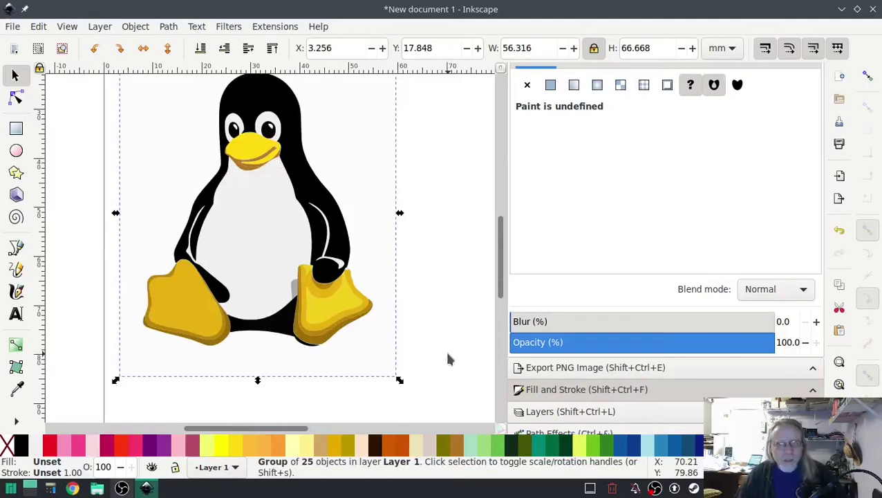
pyautogui.keyDown('ctrl'); pyautogui.scroll(4, 365, 323); pyautogui.keyUp('ctrl')
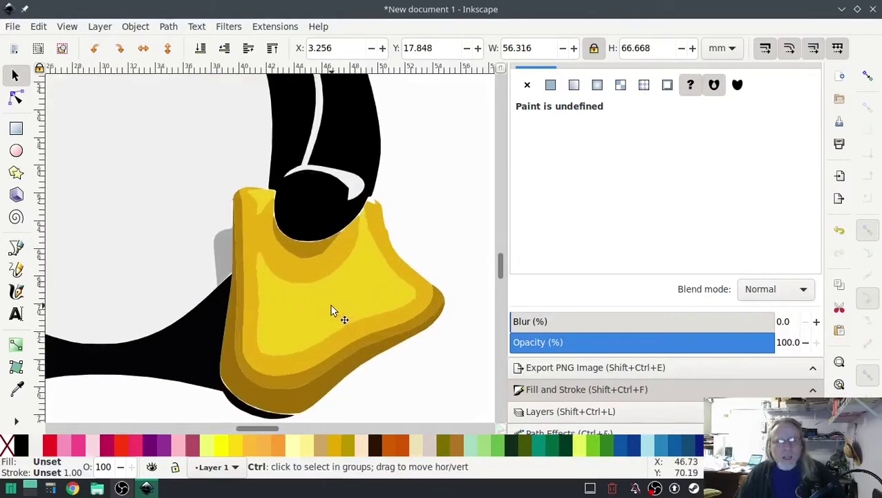
pyautogui.keyDown('ctrl'); pyautogui.click(300, 327); pyautogui.keyUp('ctrl')
pyautogui.click(237, 445)
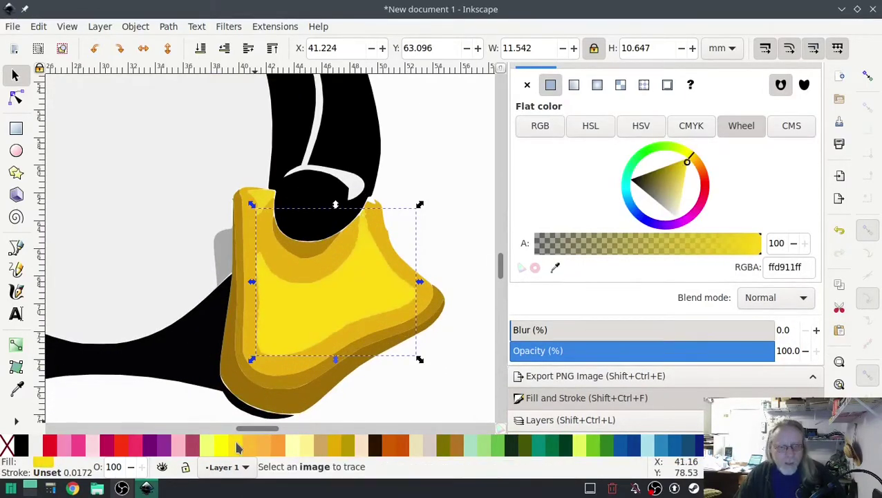
pyautogui.keyDown('ctrl'); pyautogui.click(276, 374); pyautogui.keyUp('ctrl')
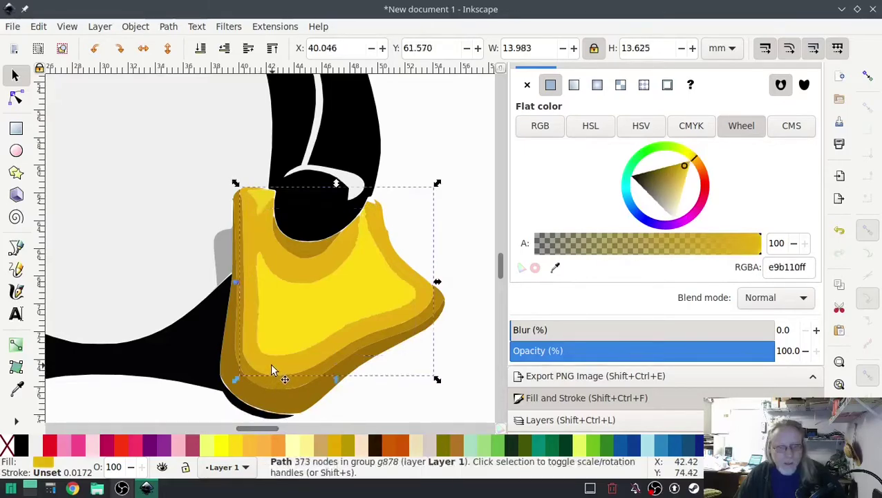
pyautogui.click(239, 449)
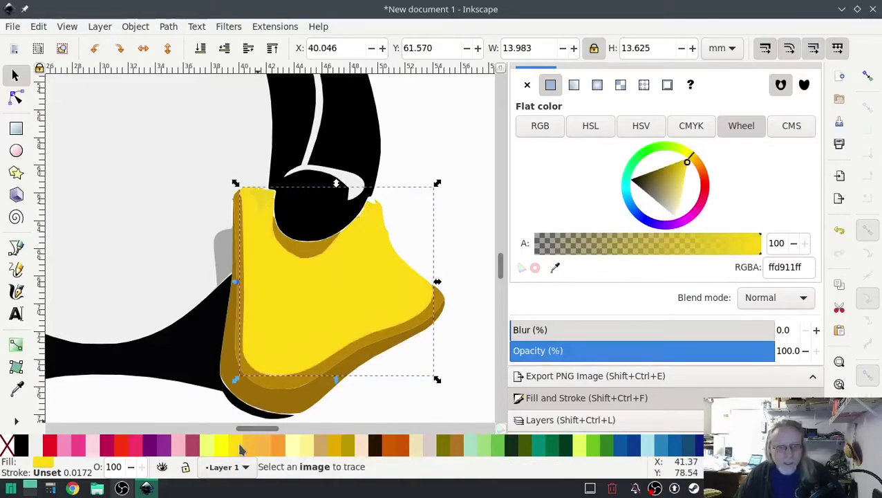
pyautogui.keyDown('ctrl'); pyautogui.click(289, 386); pyautogui.keyUp('ctrl')
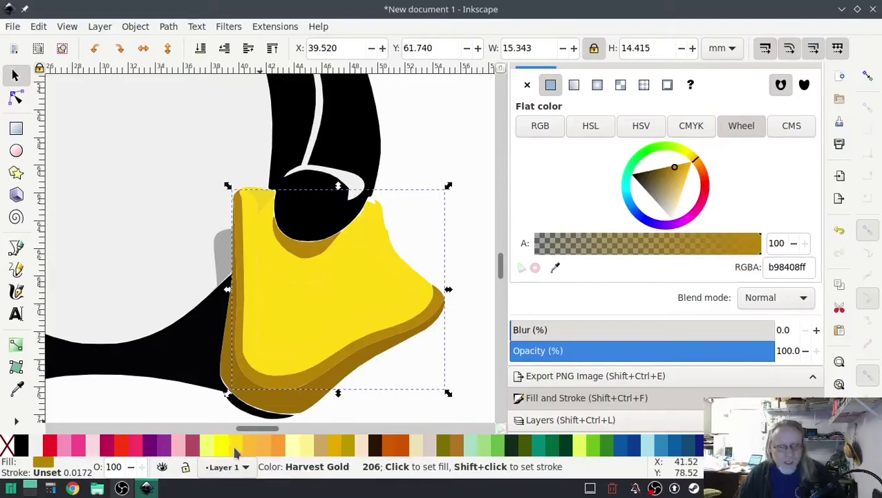
pyautogui.click(235, 450)
pyautogui.keyDown('ctrl'); pyautogui.click(290, 408); pyautogui.keyUp('ctrl')
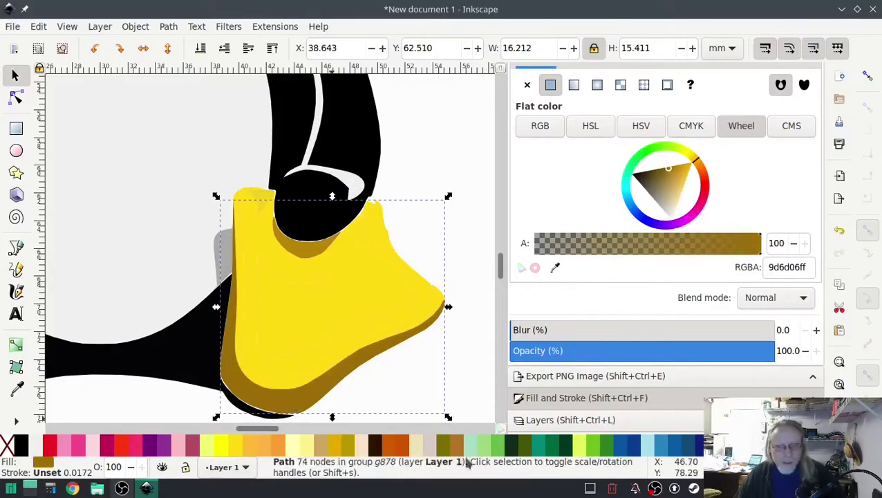
pyautogui.keyDown('ctrl'); pyautogui.scroll(-3, 138, 274); pyautogui.keyUp('ctrl')
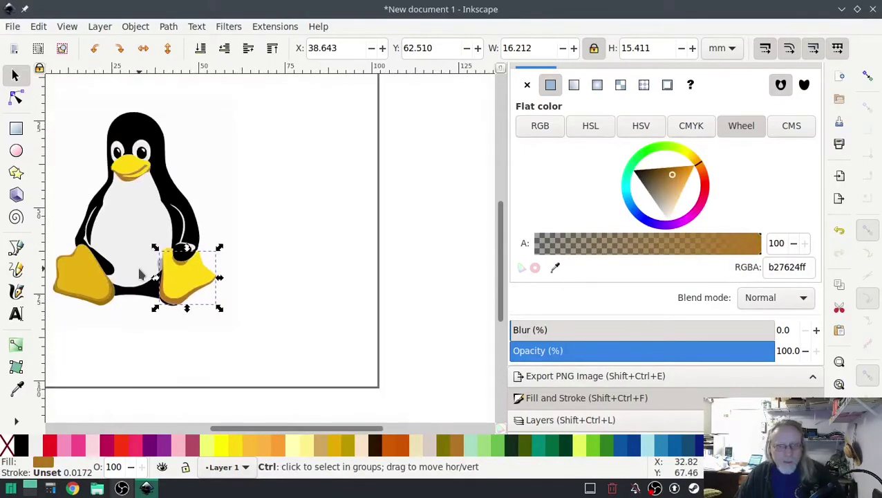
# - Colour the left foot Harvest Gold with a Light Brown shadow, then deselect
pyautogui.keyDown('ctrl'); pyautogui.click(90, 274); pyautogui.keyUp('ctrl')
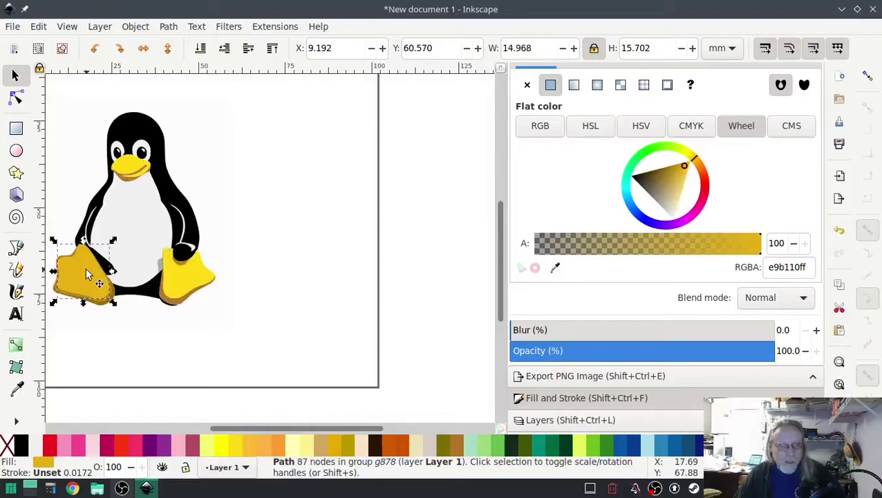
pyautogui.click(240, 450)
pyautogui.keyDown('ctrl'); pyautogui.scroll(4, 89, 303); pyautogui.keyUp('ctrl')
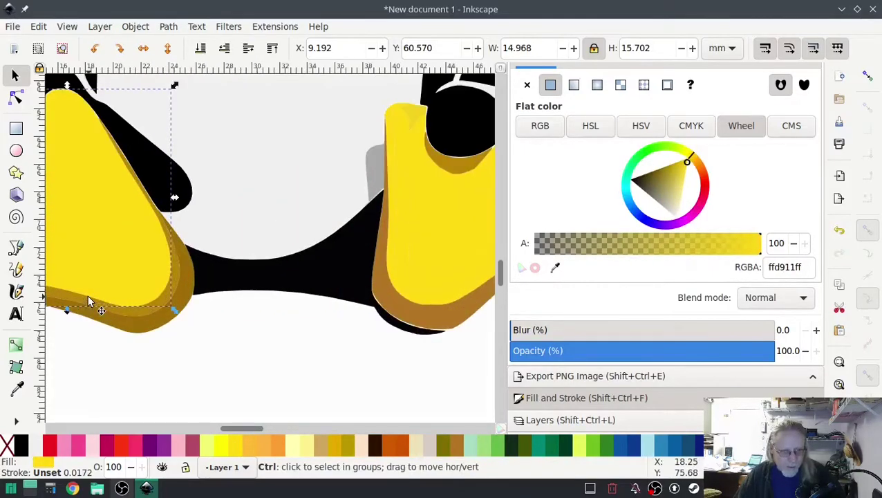
pyautogui.keyDown('ctrl'); pyautogui.click(135, 323); pyautogui.keyUp('ctrl')
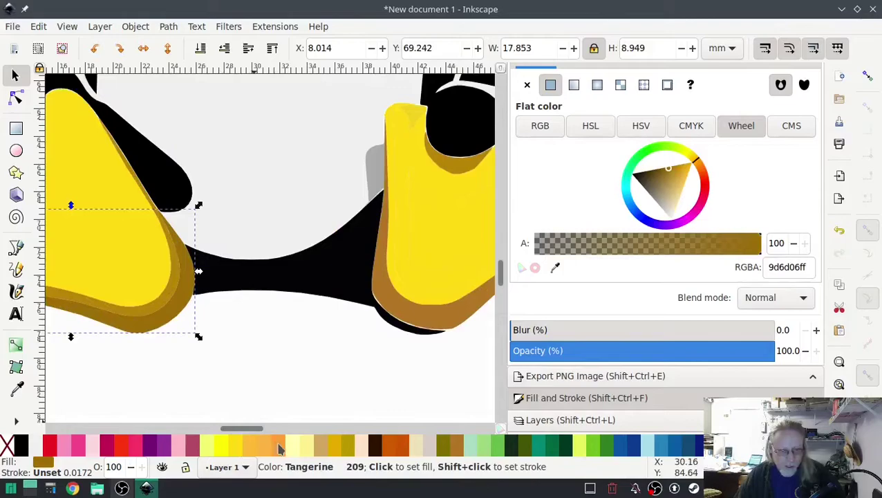
pyautogui.click(239, 449)
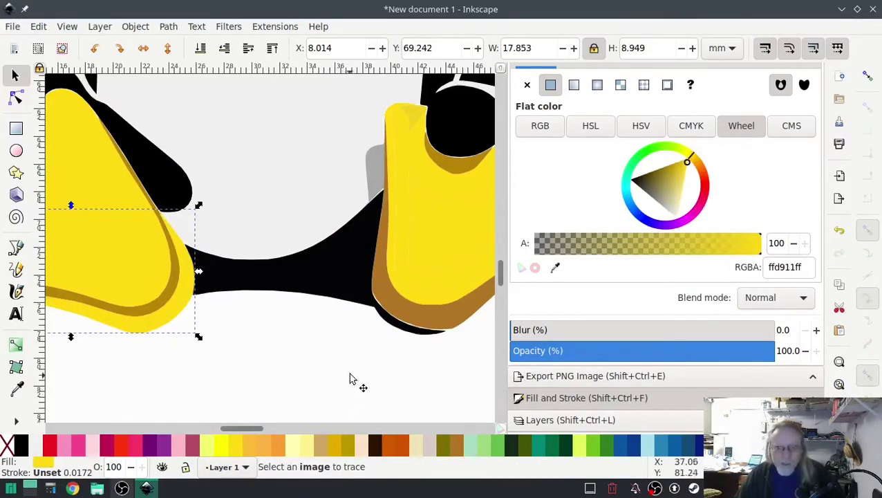
pyautogui.click(459, 451)
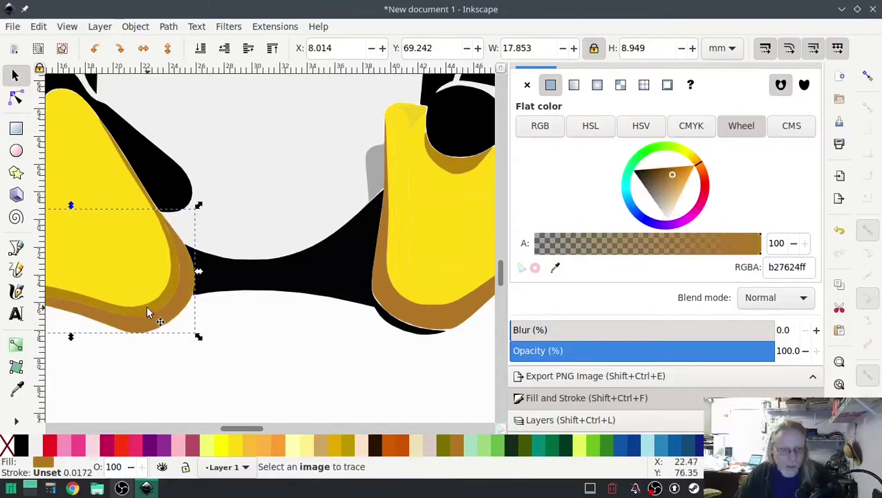
pyautogui.click(147, 313)
pyautogui.click(271, 444)
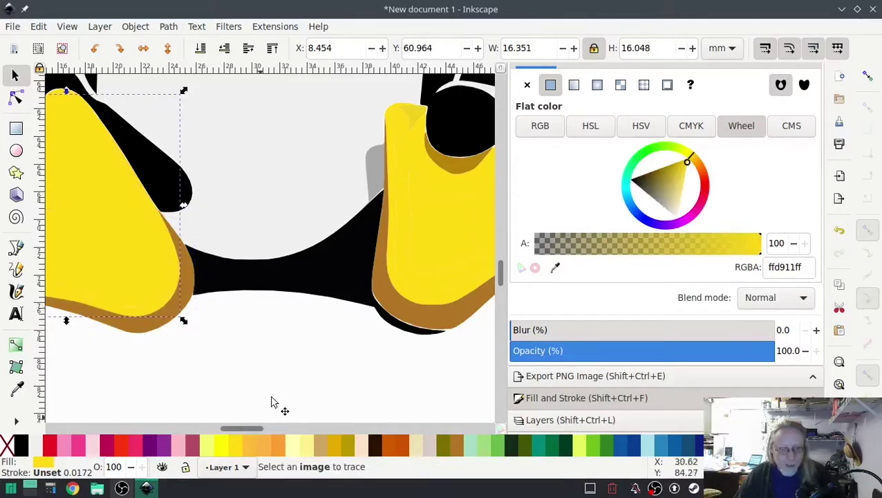
pyautogui.keyDown('ctrl'); pyautogui.scroll(-4, 272, 397); pyautogui.keyUp('ctrl')
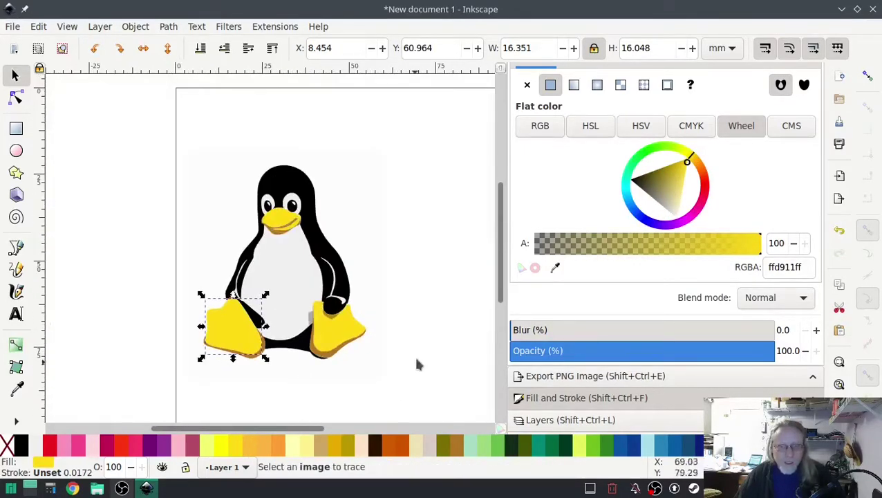
pyautogui.click(421, 357)
# - Delete the white highlight nodes from the left pupil
pyautogui.keyDown('ctrl'); pyautogui.scroll(5, 256, 206); pyautogui.keyUp('ctrl')
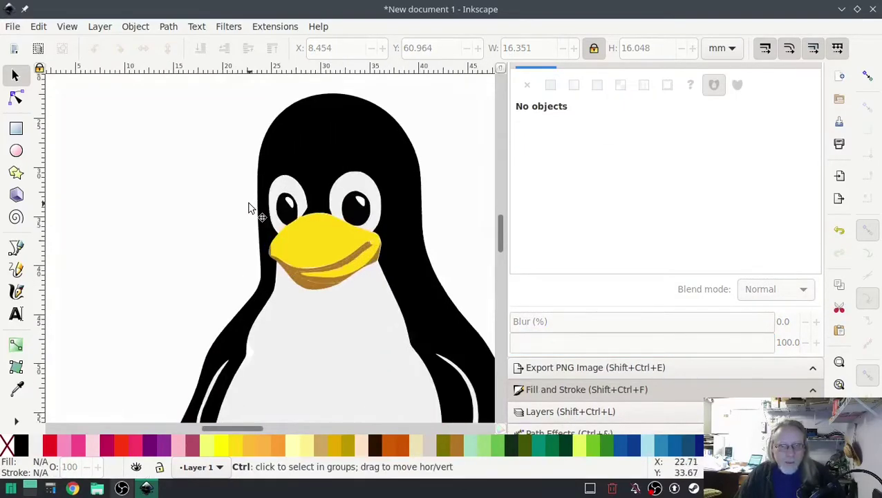
pyautogui.keyDown('ctrl'); pyautogui.click(320, 220); pyautogui.keyUp('ctrl')
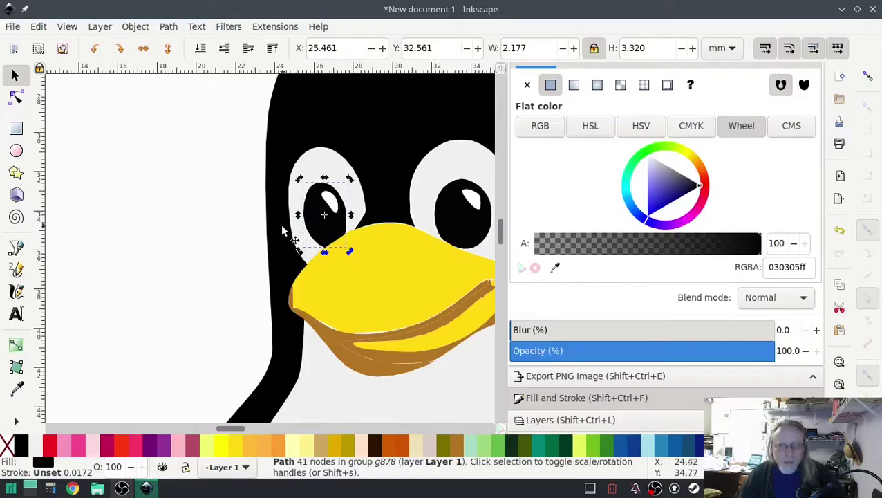
pyautogui.keyDown('ctrl'); pyautogui.scroll(3, 320, 208); pyautogui.keyUp('ctrl')
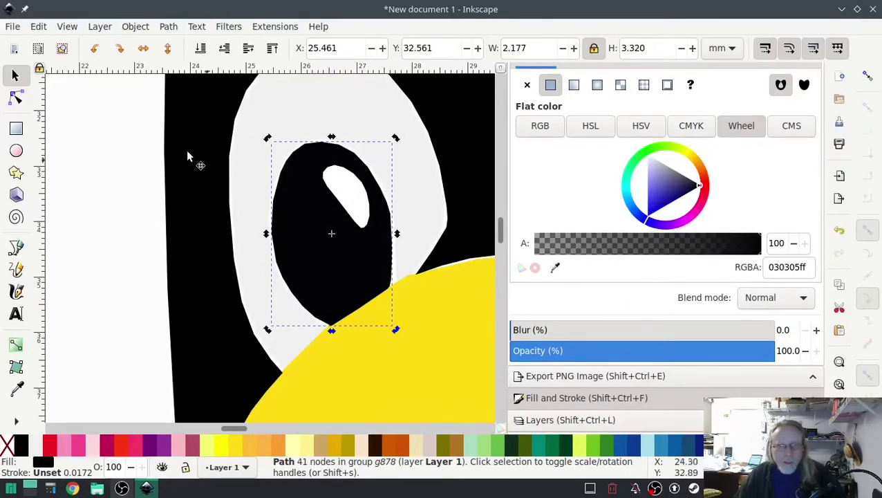
pyautogui.press('n')
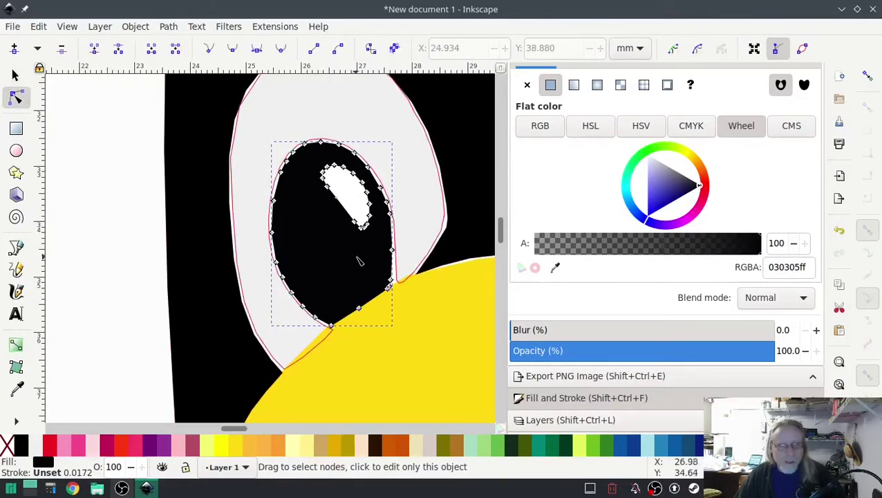
pyautogui.click(355, 221)
pyautogui.hotkey('ctrl', 'a')
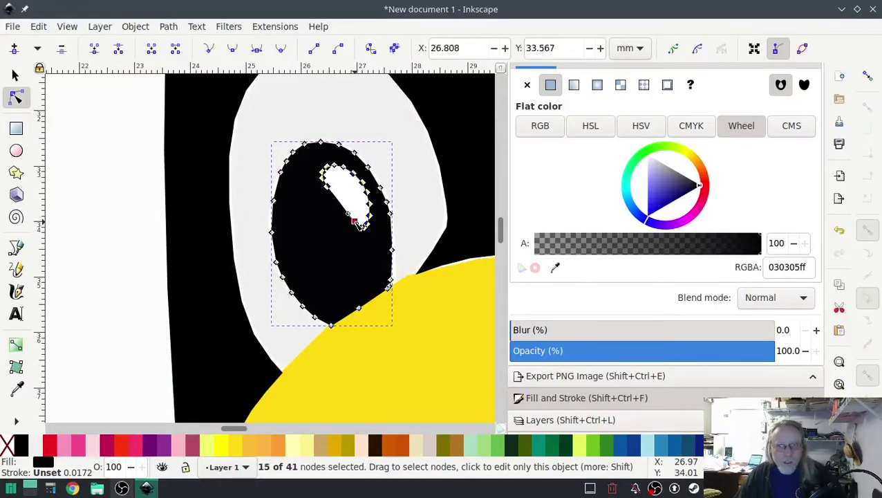
pyautogui.press('Delete')
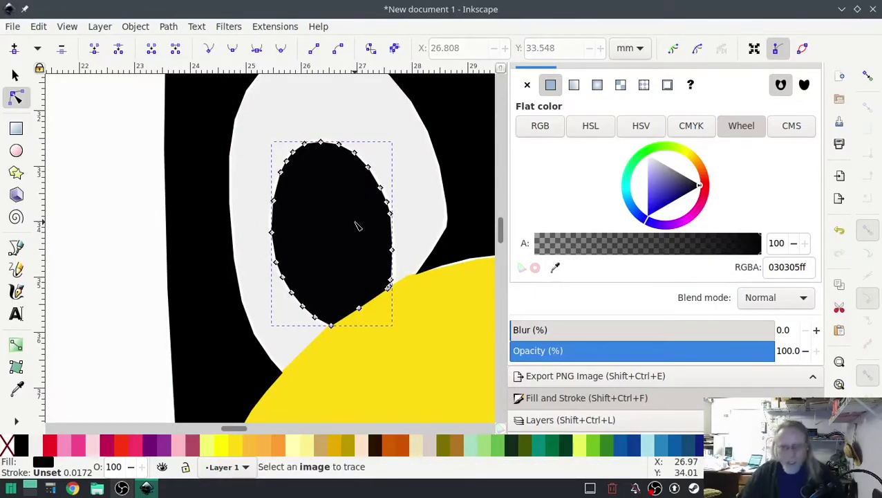
pyautogui.hscroll(10, 457, 256)
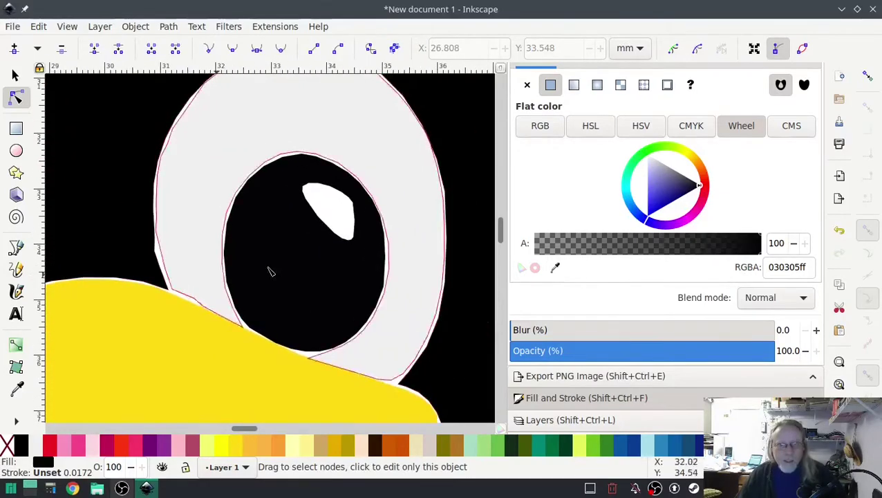
# - Delete the other pupil's white highlight and return to the Selector tool
pyautogui.click(322, 249)
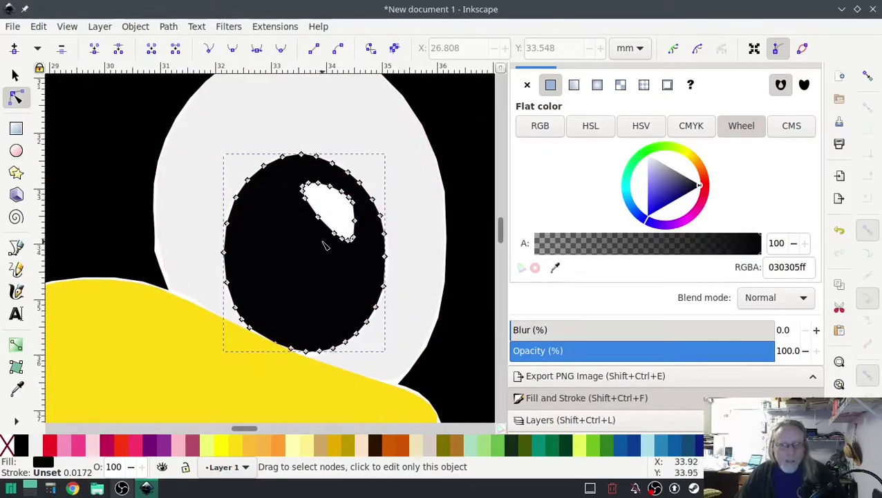
pyautogui.click(319, 217)
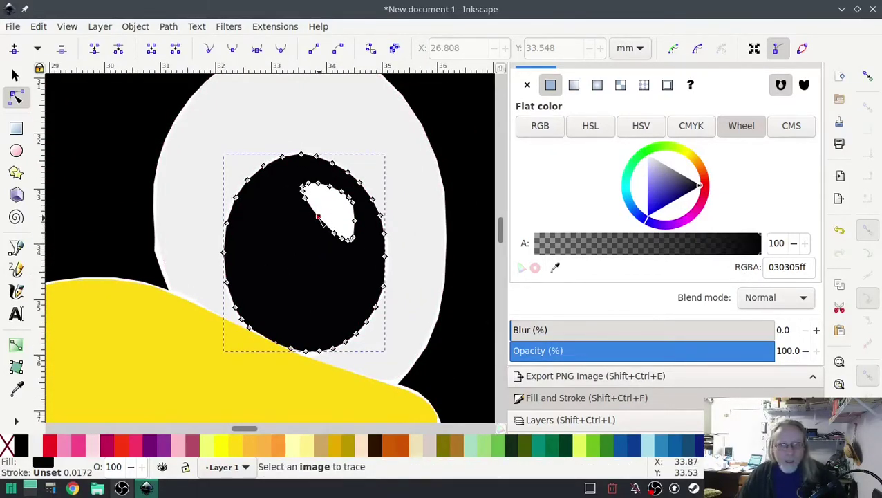
pyautogui.scroll(10, 322, 220)
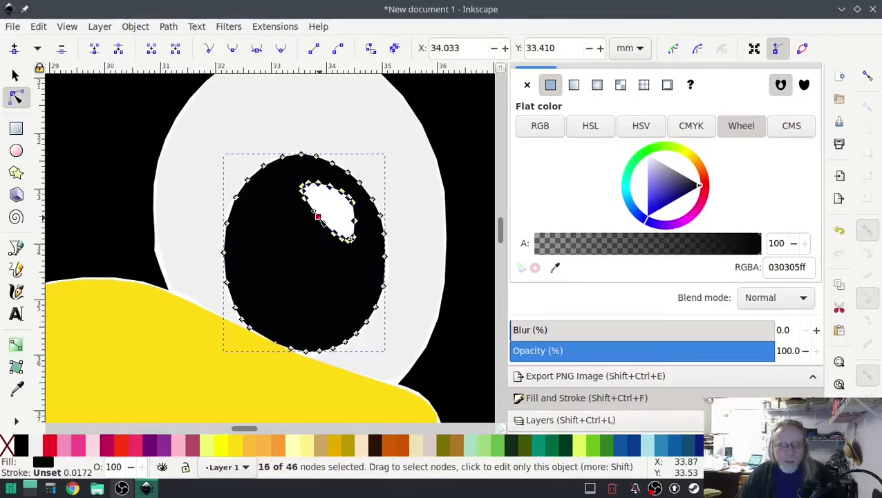
pyautogui.press('Delete')
pyautogui.scroll(-8, 322, 221)
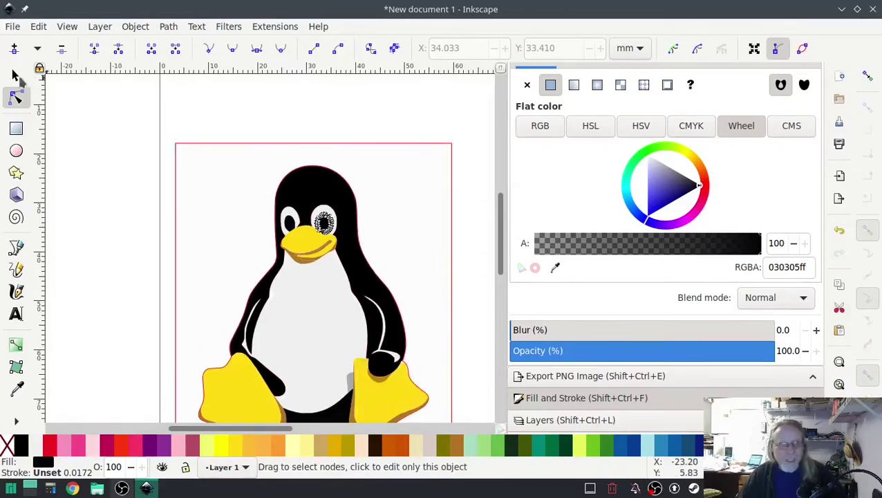
pyautogui.press('s')
pyautogui.scroll(-1, 139, 259)
# - Fill the dark shape between the feet with pure black (000000)
pyautogui.scroll(-1, 139, 254)
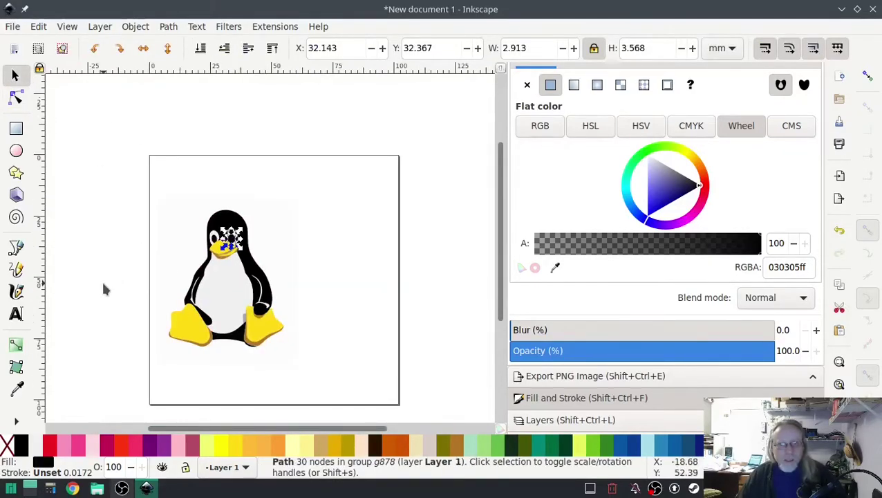
pyautogui.click(102, 283)
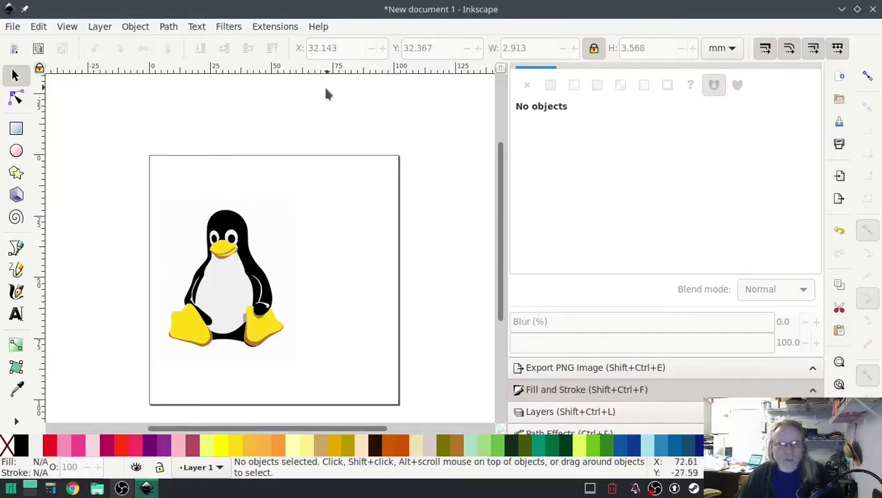
pyautogui.keyDown('ctrl'); pyautogui.click(242, 342); pyautogui.keyUp('ctrl')
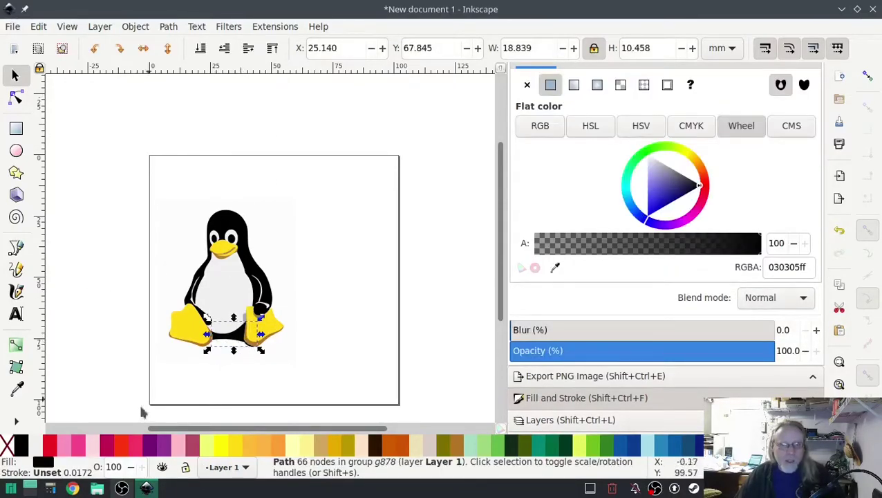
pyautogui.click(22, 446)
# - Fill both pupils with pure black, then select the whole penguin group
pyautogui.keyDown('ctrl'); pyautogui.click(252, 287); pyautogui.keyUp('ctrl')
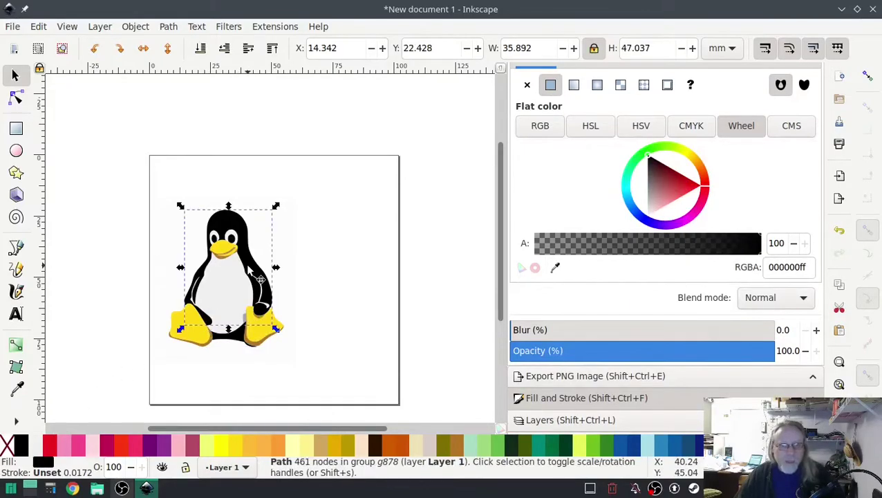
pyautogui.scroll(4, 104, 248)
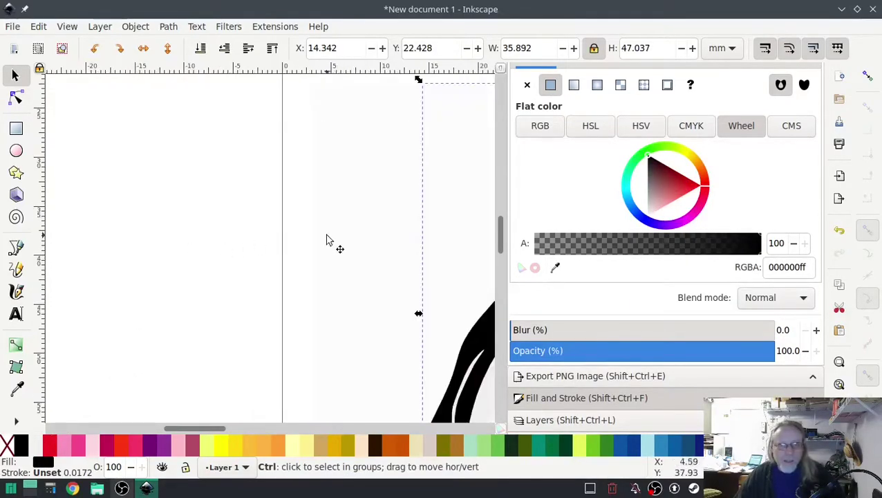
pyautogui.hscroll(5, 306, 248)
pyautogui.keyDown('ctrl'); pyautogui.click(233, 211); pyautogui.keyUp('ctrl')
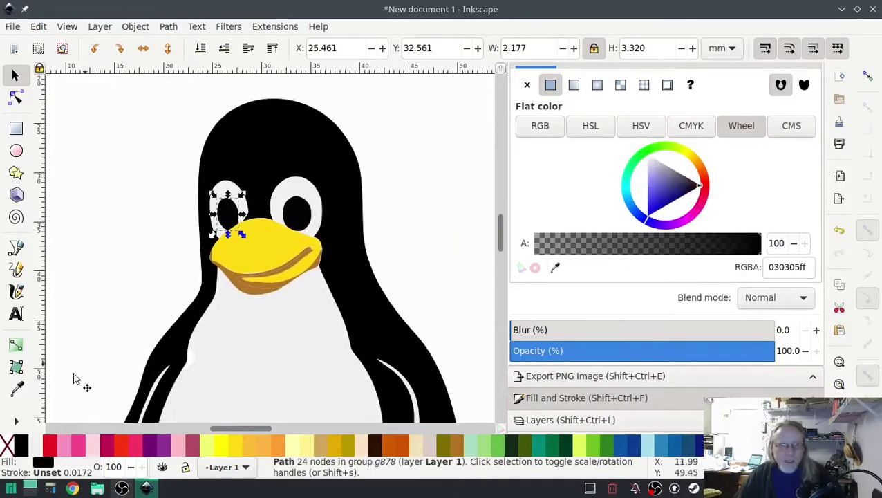
pyautogui.click(22, 446)
pyautogui.keyDown('ctrl'); pyautogui.click(297, 213); pyautogui.keyUp('ctrl')
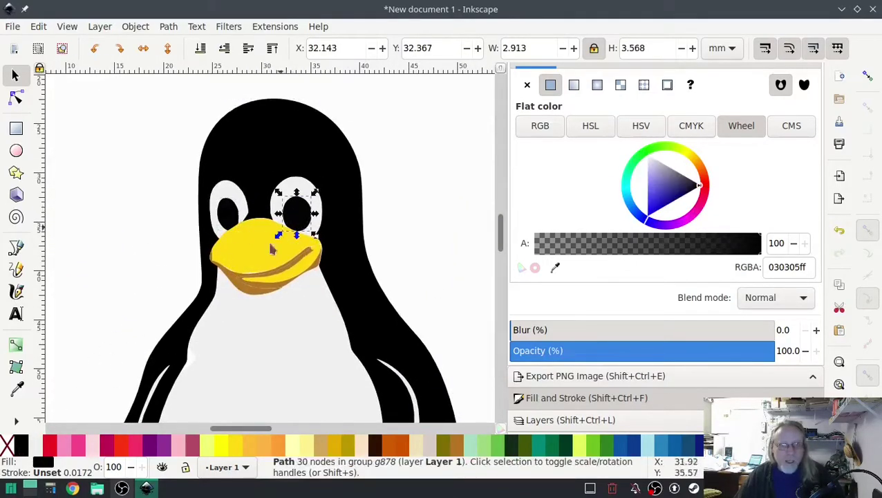
pyautogui.click(21, 446)
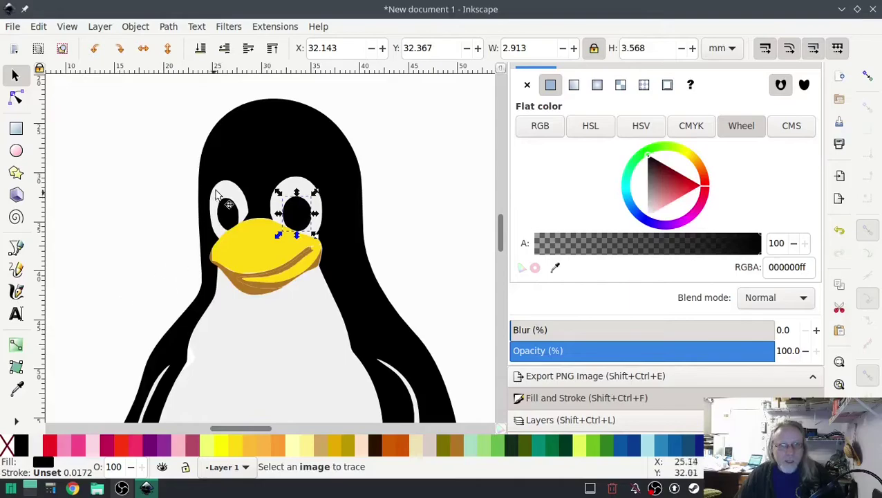
pyautogui.scroll(-6, 138, 260)
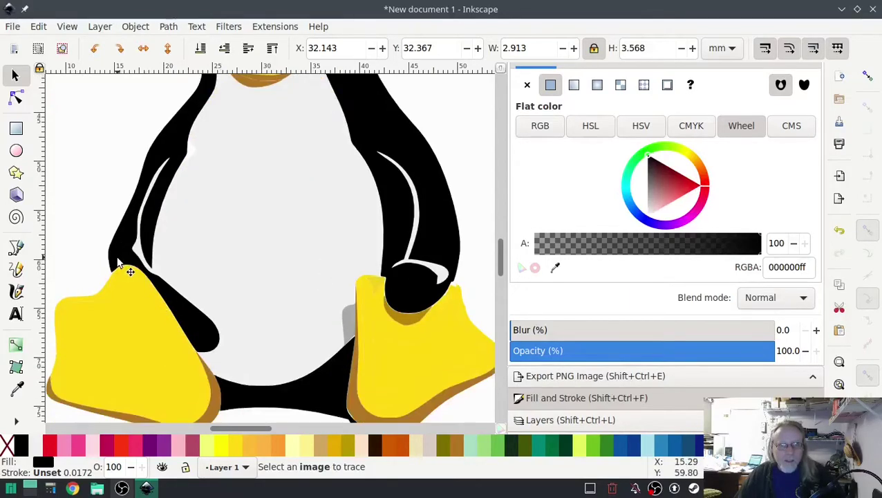
pyautogui.scroll(2, 117, 261)
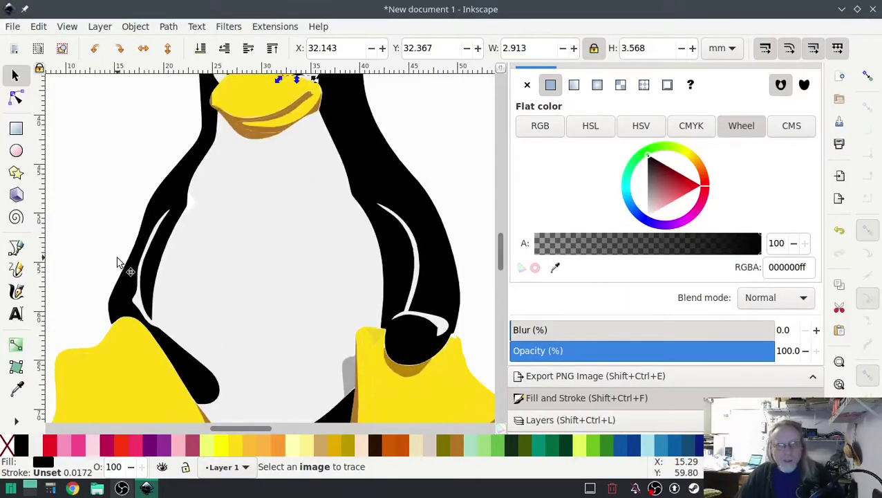
pyautogui.scroll(-2, 117, 261)
pyautogui.scroll(7, 117, 261)
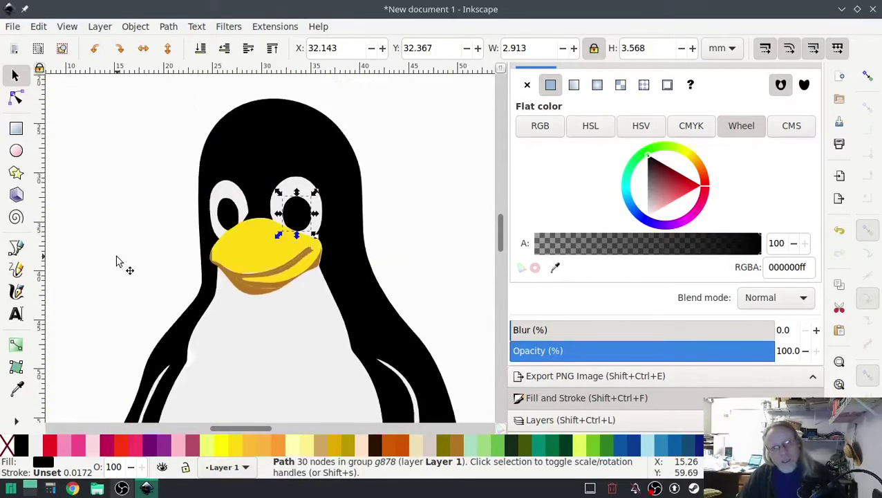
pyautogui.click(105, 267)
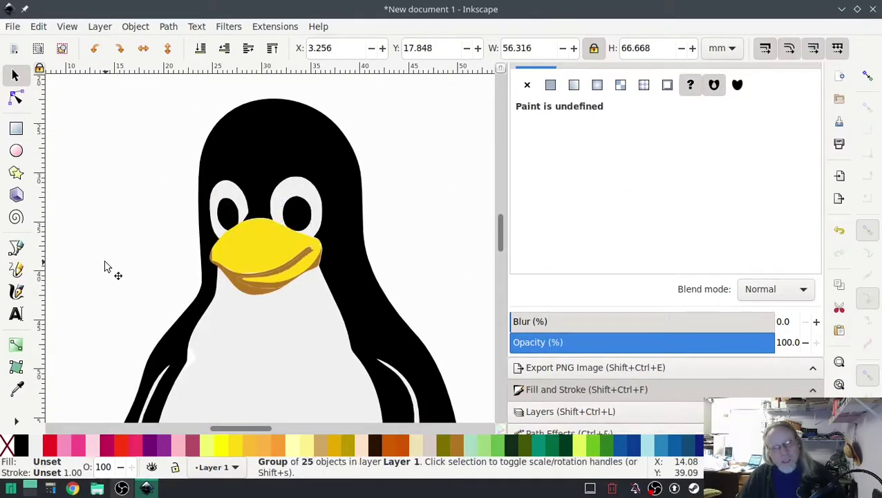
# - Run Ink/Stitch Troubleshoot Objects on the penguin and dismiss the report
pyautogui.scroll(-1, 105, 267)
pyautogui.click(275, 26)
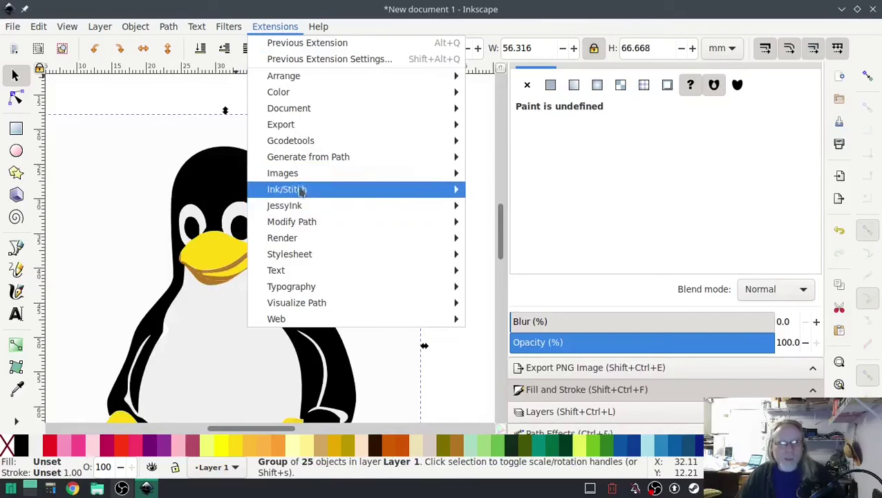
pyautogui.moveTo(305, 189)
pyautogui.moveTo(494, 304)
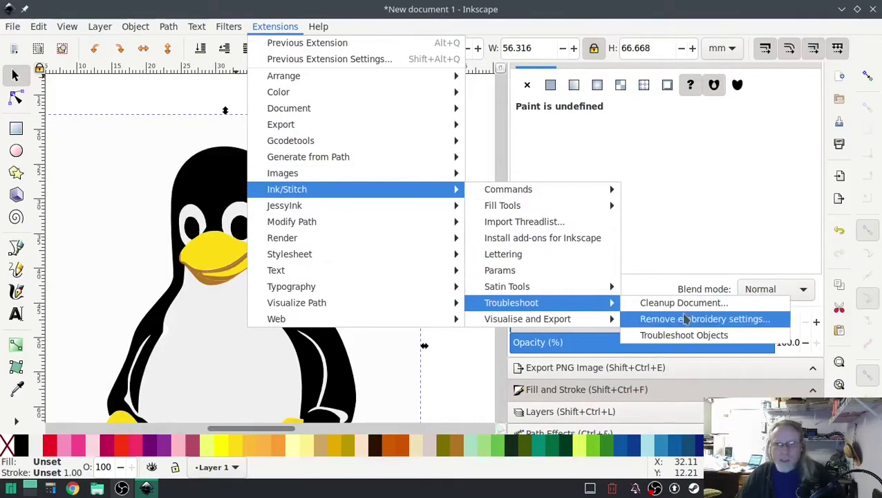
pyautogui.click(696, 337)
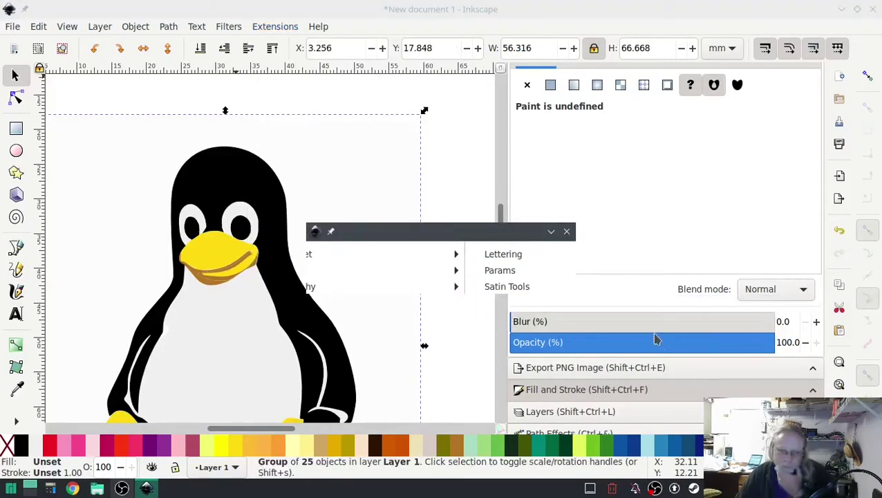
pyautogui.click(473, 425)
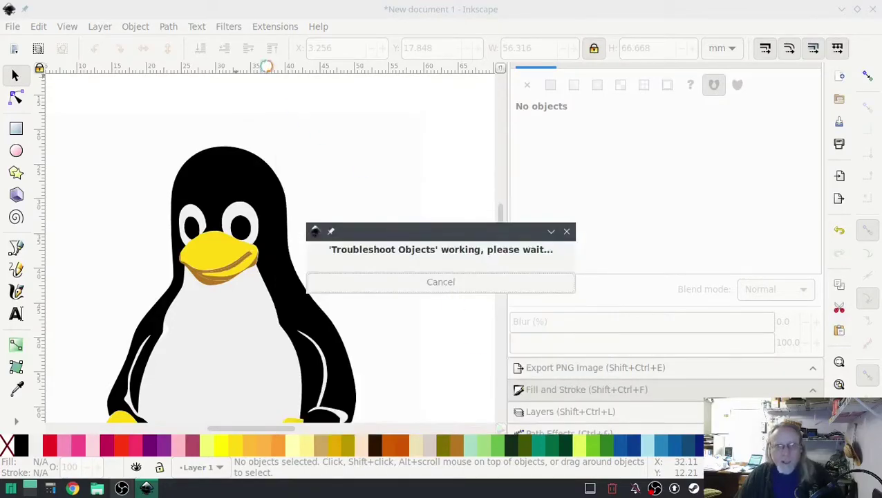
# - Launch the Ink/Stitch Simulator from Visualise and Export
pyautogui.click(270, 28)
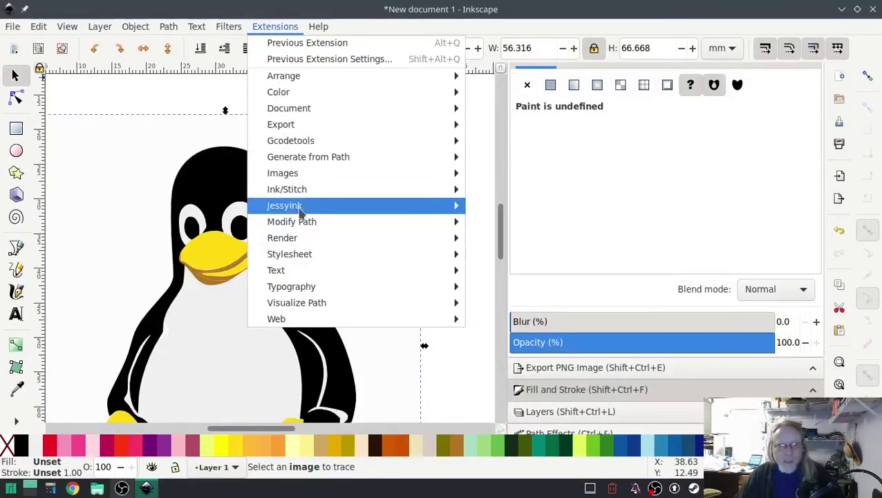
pyautogui.moveTo(298, 189)
pyautogui.moveTo(528, 318)
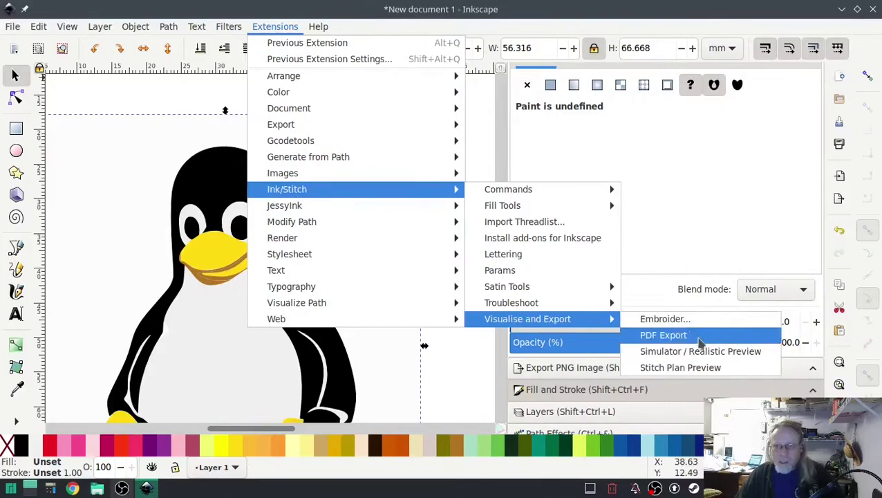
pyautogui.click(700, 342)
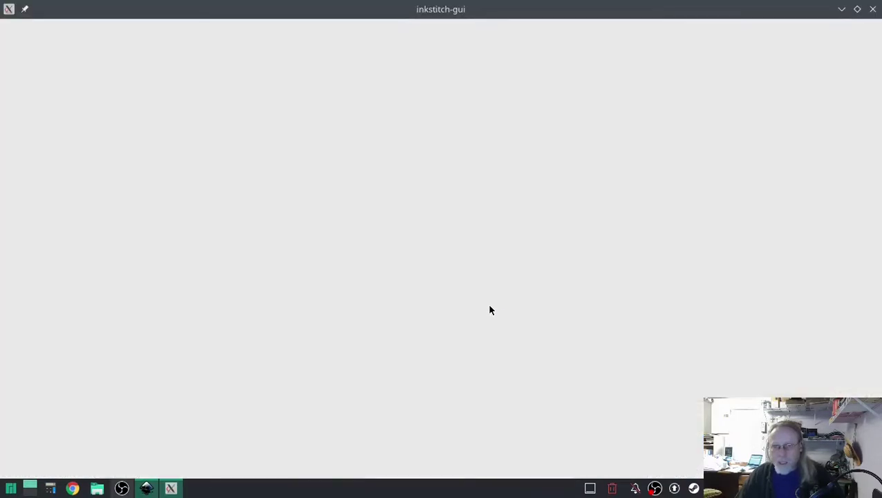
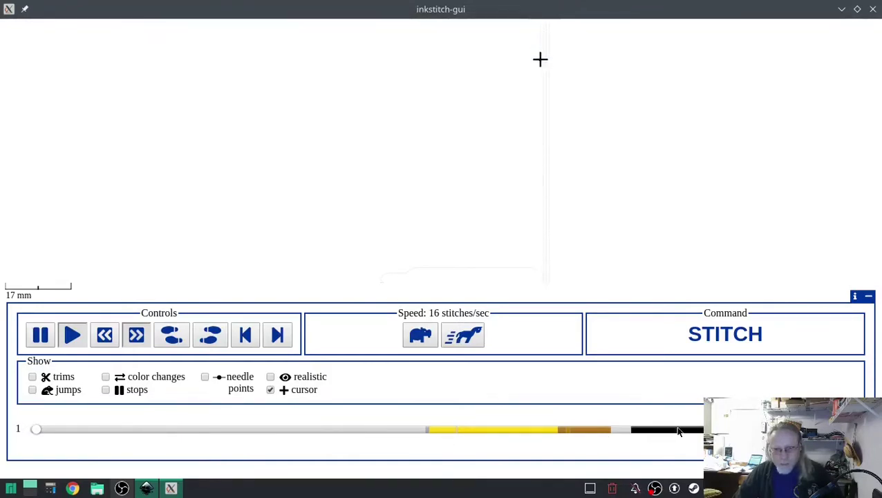
# - Raise the stitch preview to 8192 stitches/sec until Tux finishes, then close the simulator
pyautogui.click(468, 336)
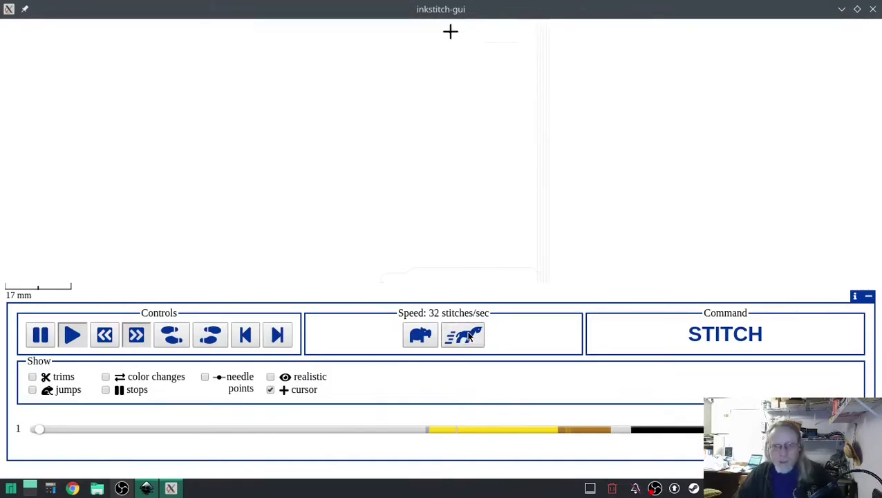
pyautogui.click(468, 336)
pyautogui.click(467, 336)
pyautogui.click(467, 336)
pyautogui.click(468, 337)
pyautogui.click(469, 336)
pyautogui.click(469, 336)
pyautogui.click(469, 337)
pyautogui.click(469, 337)
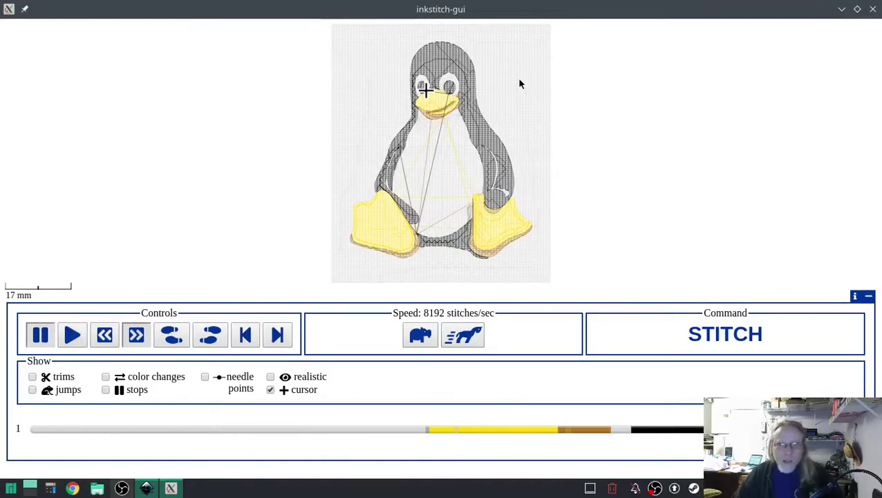
pyautogui.click(873, 9)
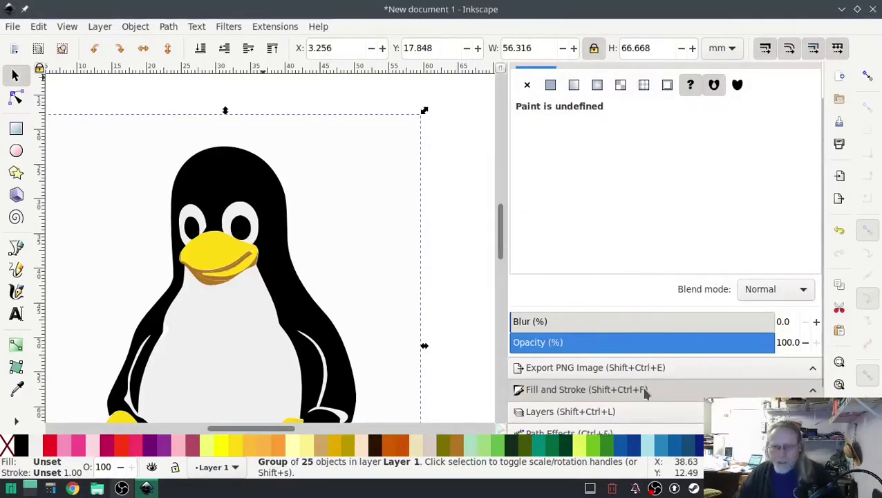
# - Collapse Fill and Stroke, compare the group bounds, and leave path894_3_2 hidden in Objects
pyautogui.click(647, 391)
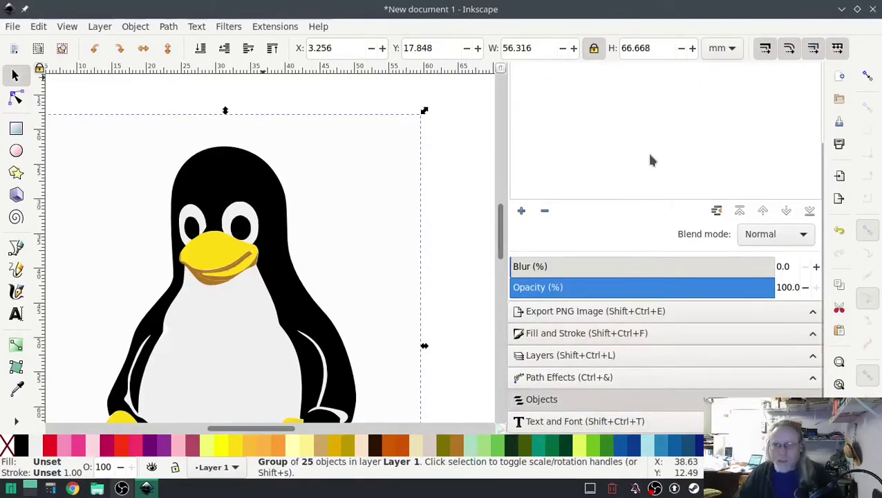
pyautogui.scroll(-3, 729, 256)
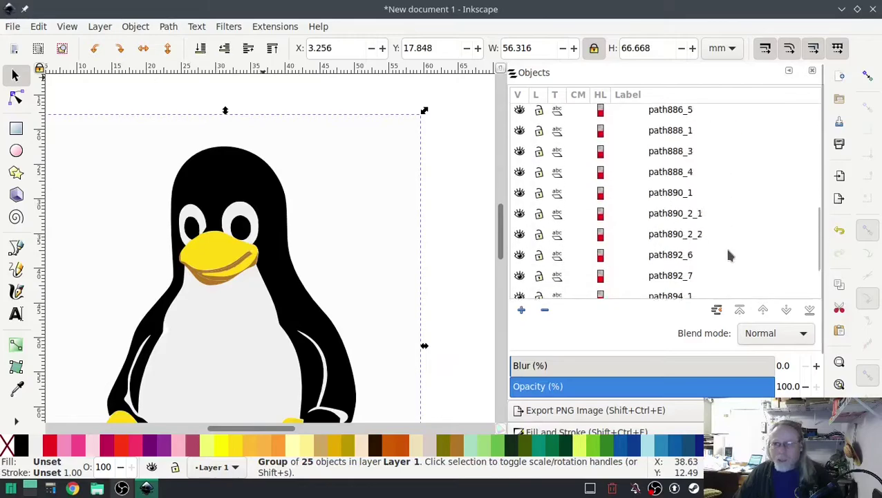
pyautogui.scroll(-2, 729, 255)
pyautogui.click(520, 288)
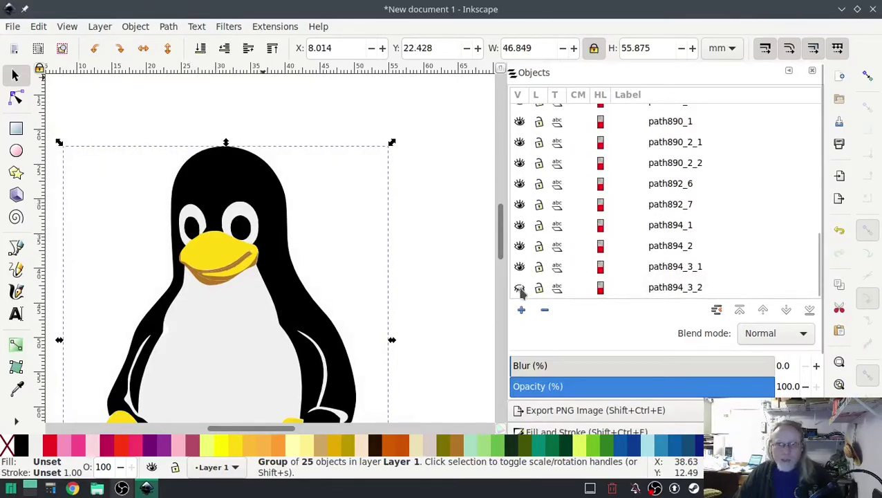
pyautogui.click(520, 289)
pyautogui.click(520, 288)
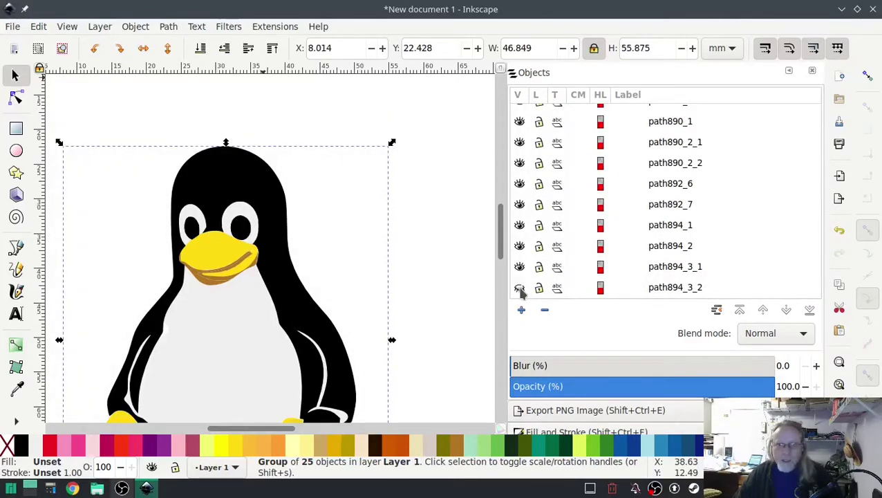
pyautogui.click(520, 288)
pyautogui.click(520, 289)
pyautogui.click(520, 288)
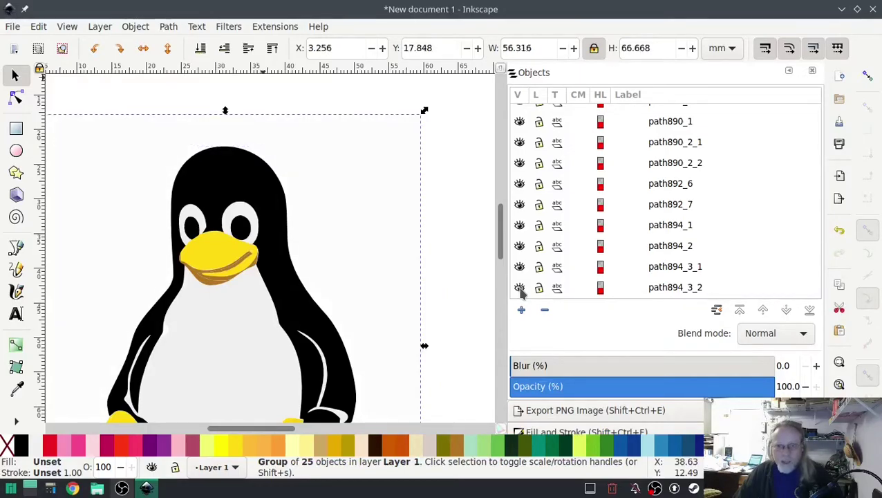
pyautogui.click(520, 288)
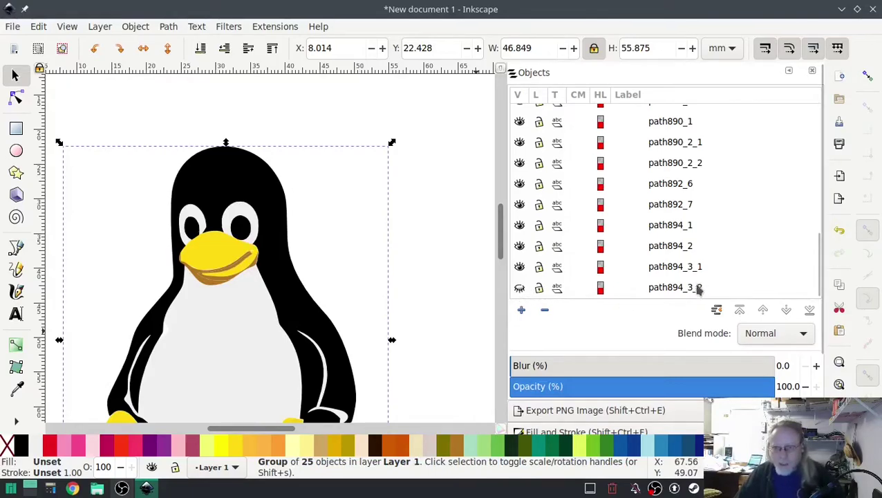
pyautogui.click(671, 288)
pyautogui.press('Escape')
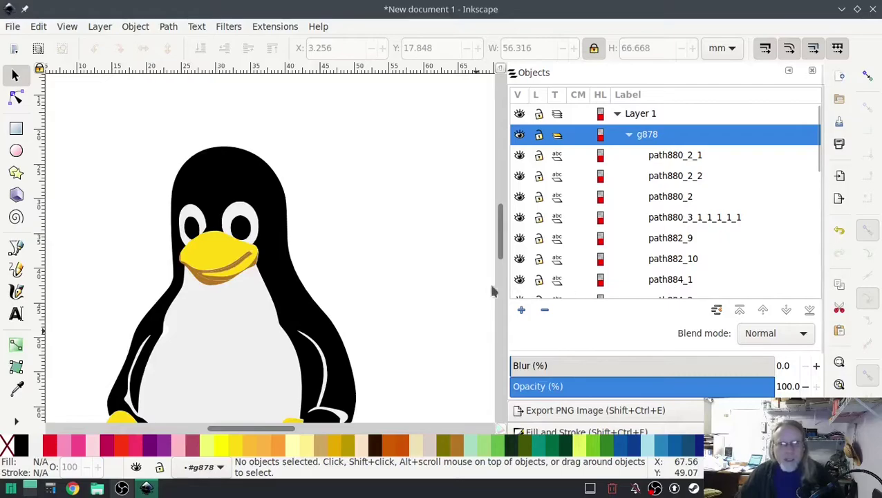
# - Zoom into the right flipper and fill the brown crescent path886_2 yellow
pyautogui.scroll(-3, 422, 294)
pyautogui.scroll(3, 387, 342)
pyautogui.scroll(3, 386, 343)
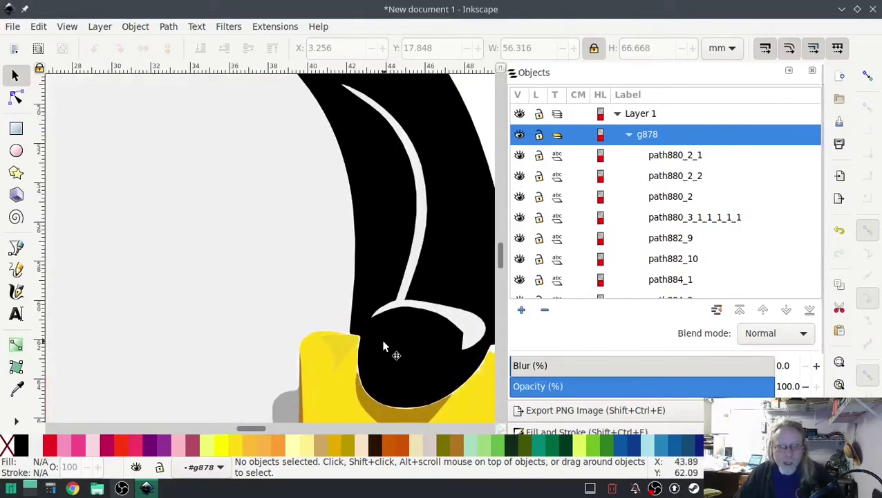
pyautogui.scroll(3, 363, 373)
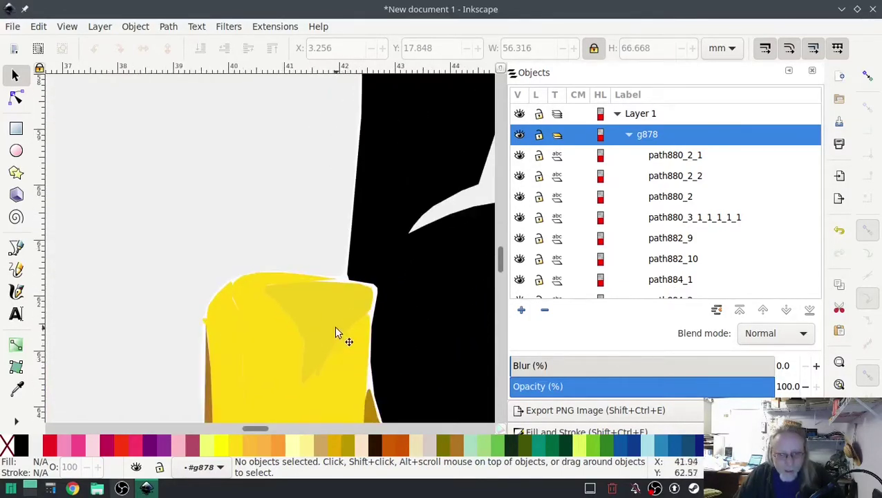
pyautogui.click(321, 311)
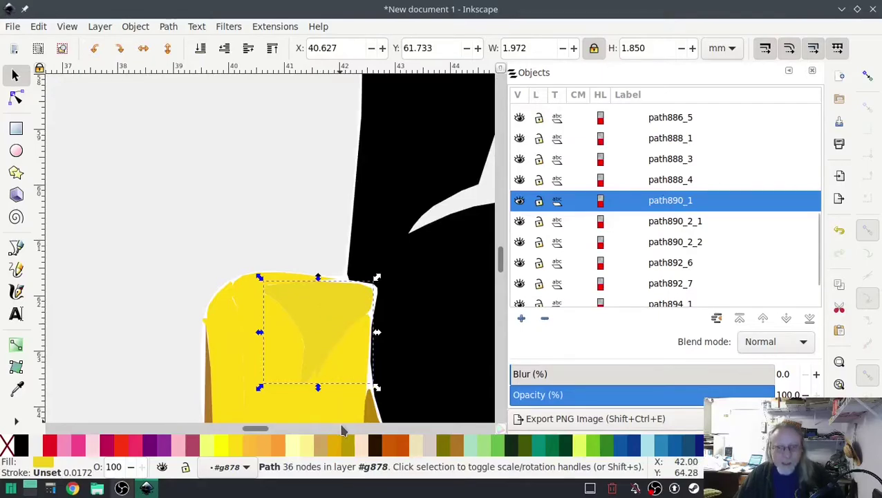
pyautogui.scroll(-6, 185, 346)
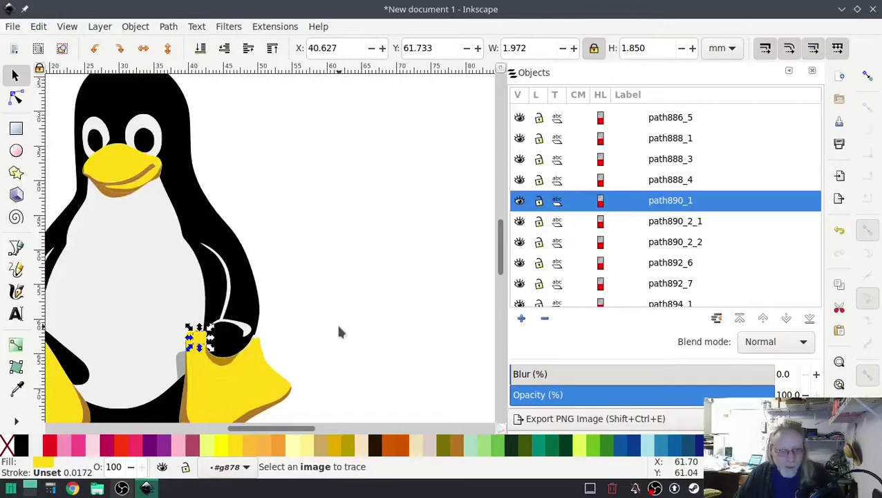
pyautogui.scroll(6, 221, 367)
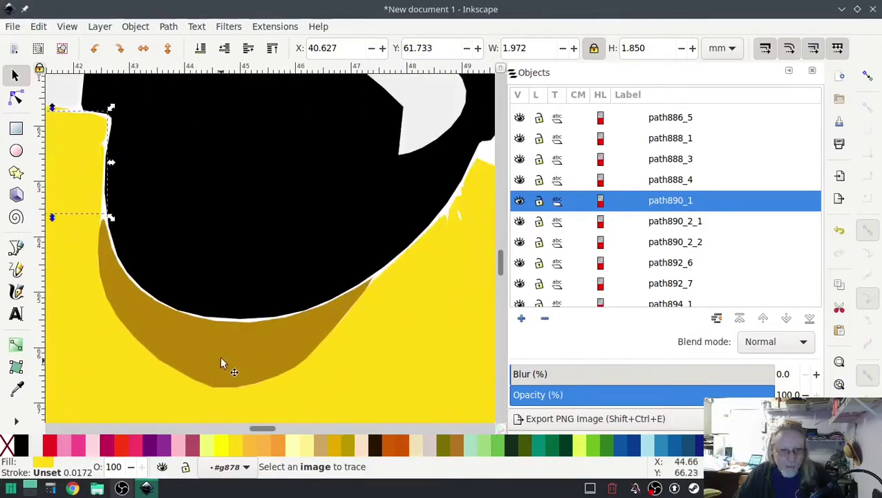
pyautogui.click(223, 356)
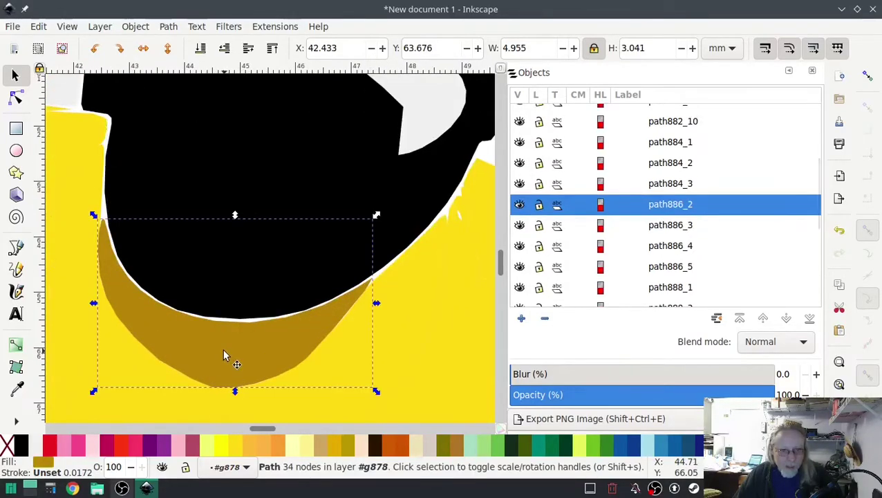
pyautogui.click(232, 446)
# - Deselect the recoloured piece and zoom back out to the whole penguin
pyautogui.scroll(-6, 474, 362)
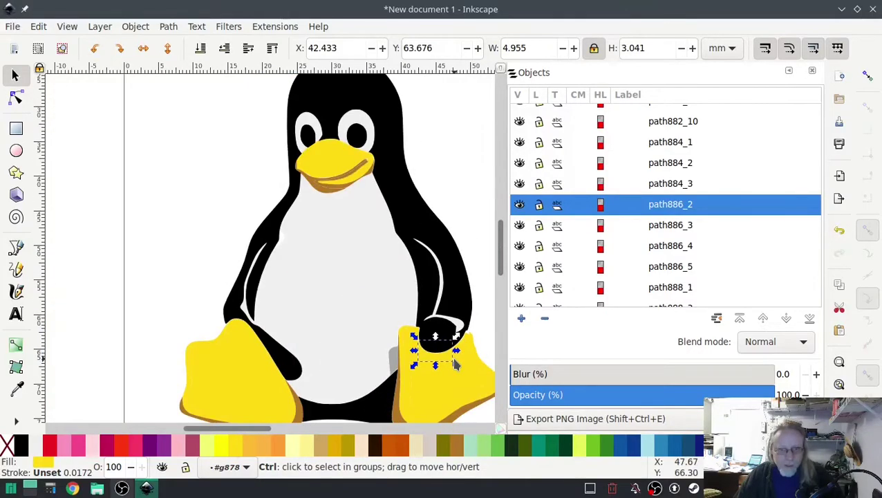
pyautogui.click(460, 173)
pyautogui.moveTo(460, 173); pyautogui.dragTo(407, 120)
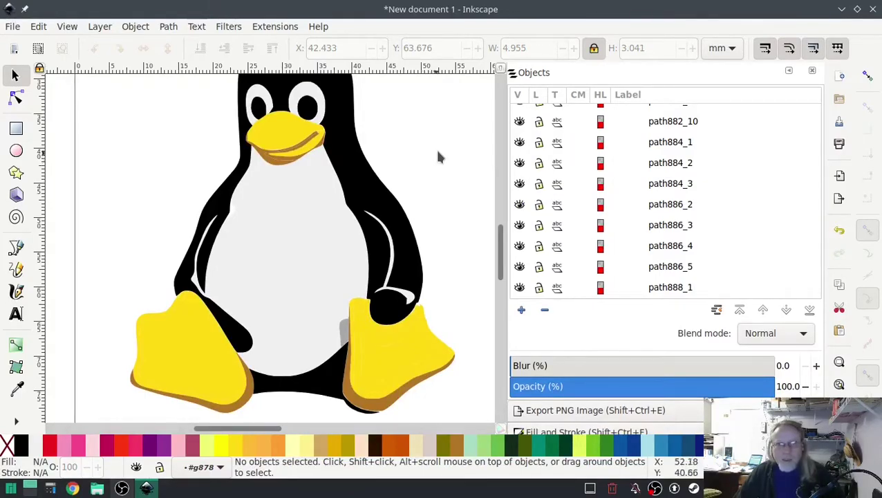
pyautogui.scroll(1, 440, 160)
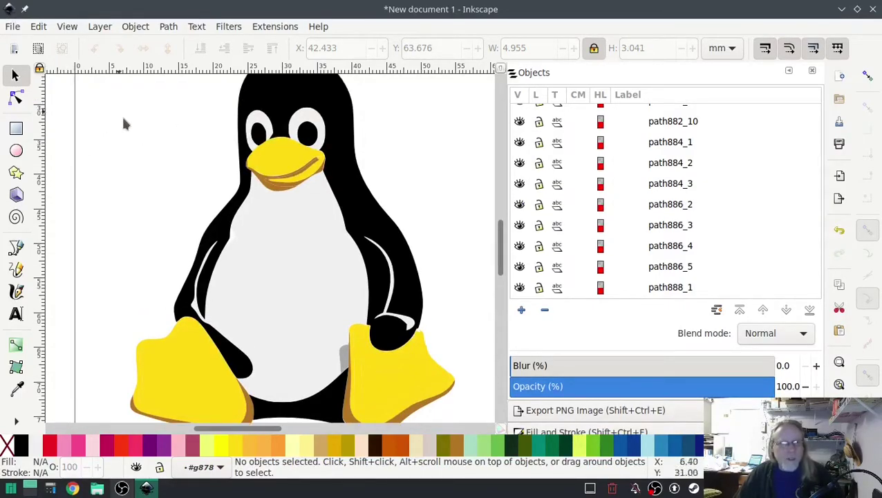
pyautogui.scroll(1, 421, 162)
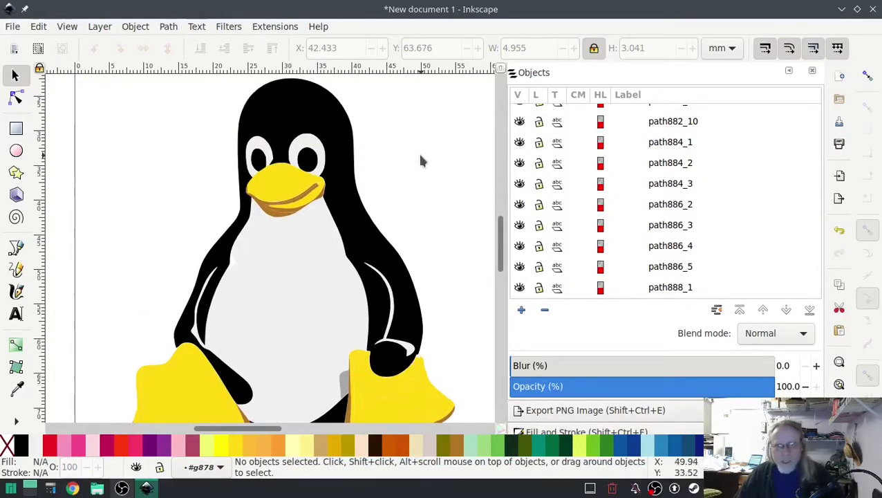
# - Select all paths sharing the black body's fill and group the four into g1078
pyautogui.click(311, 109)
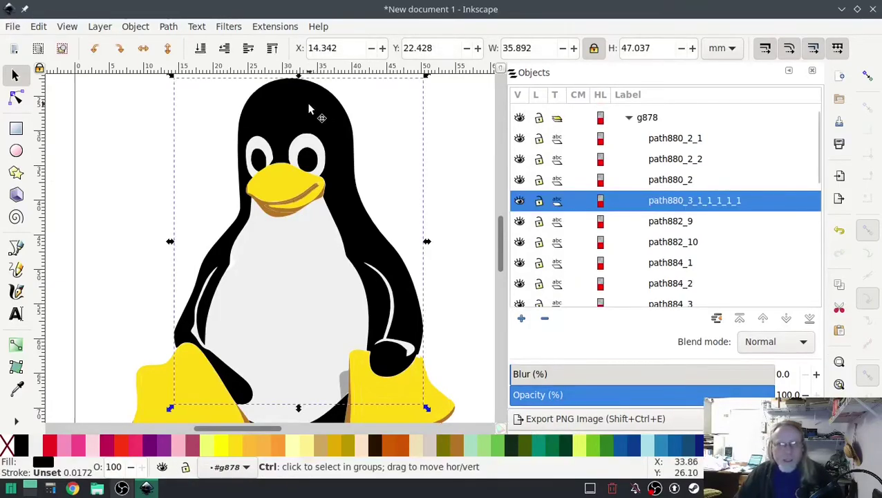
pyautogui.click(309, 108)
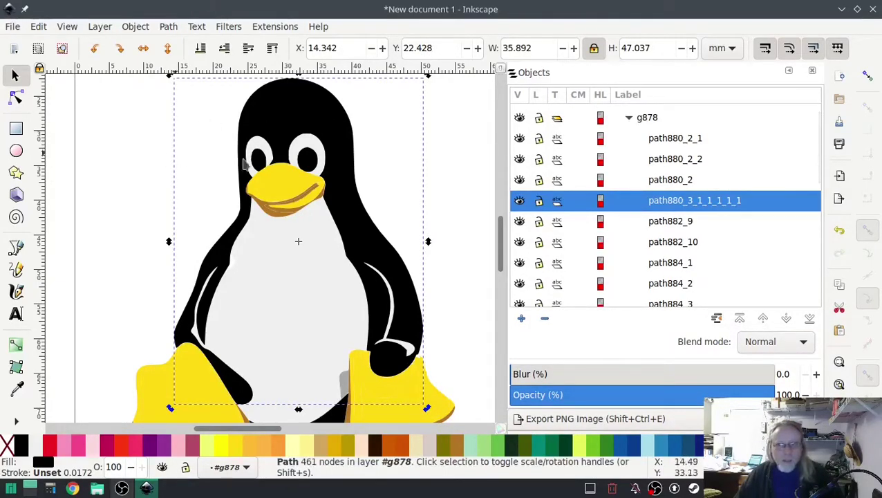
pyautogui.click(38, 26)
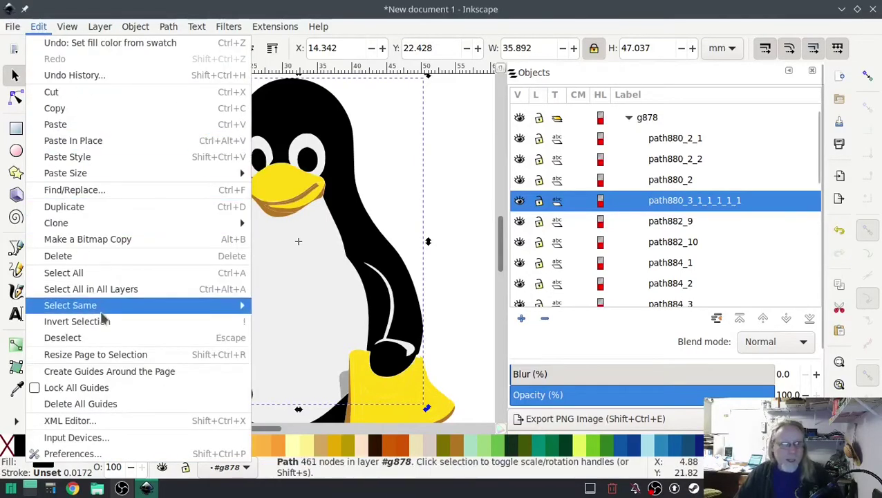
pyautogui.moveTo(239, 305)
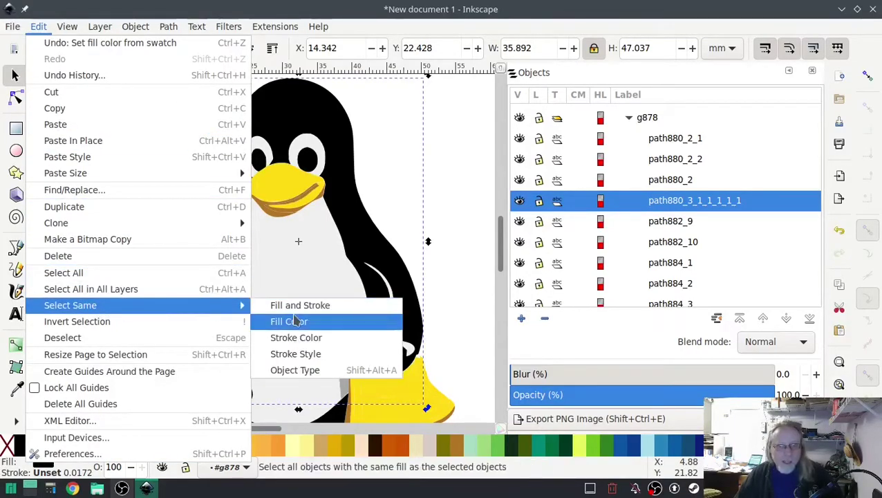
pyautogui.click(289, 322)
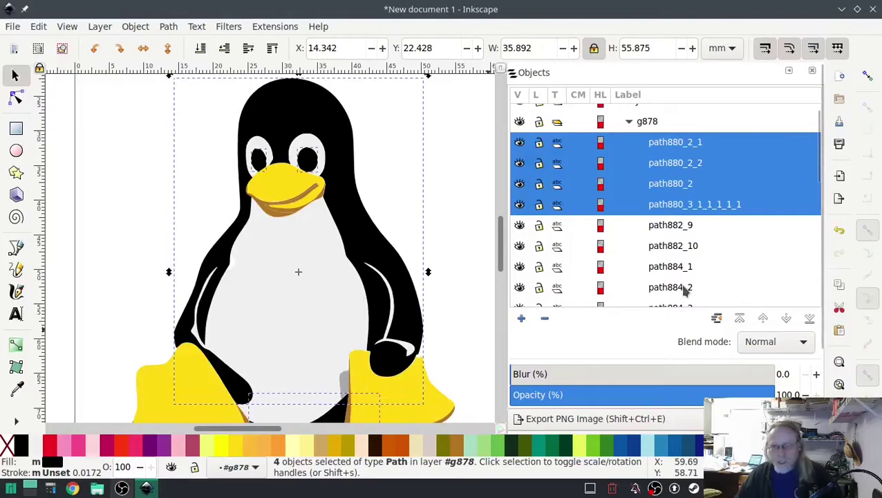
pyautogui.rightClick(702, 182)
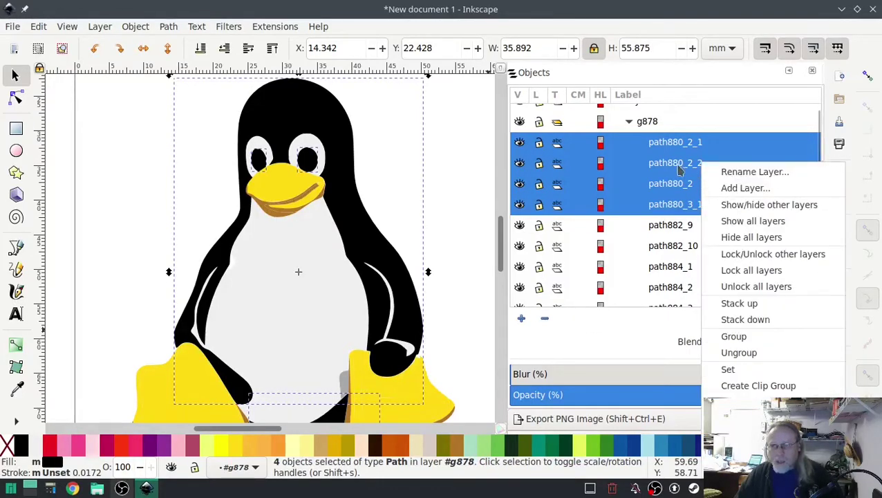
pyautogui.click(733, 336)
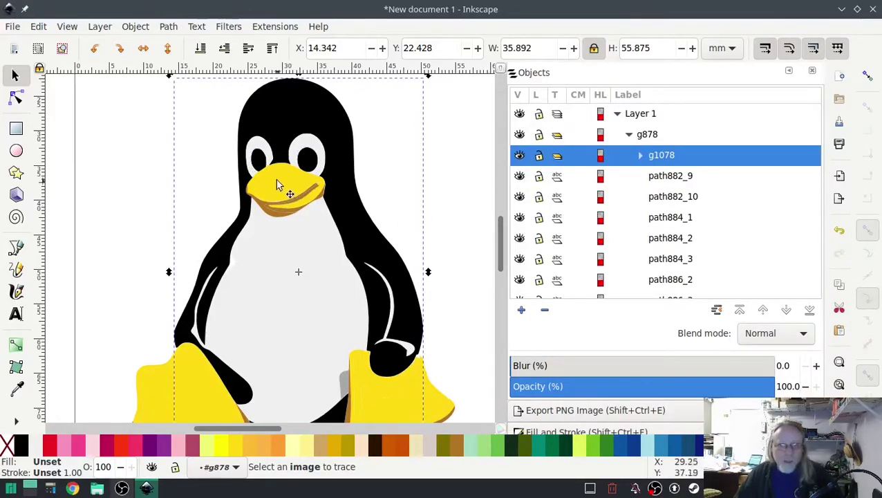
pyautogui.press('ctrl')
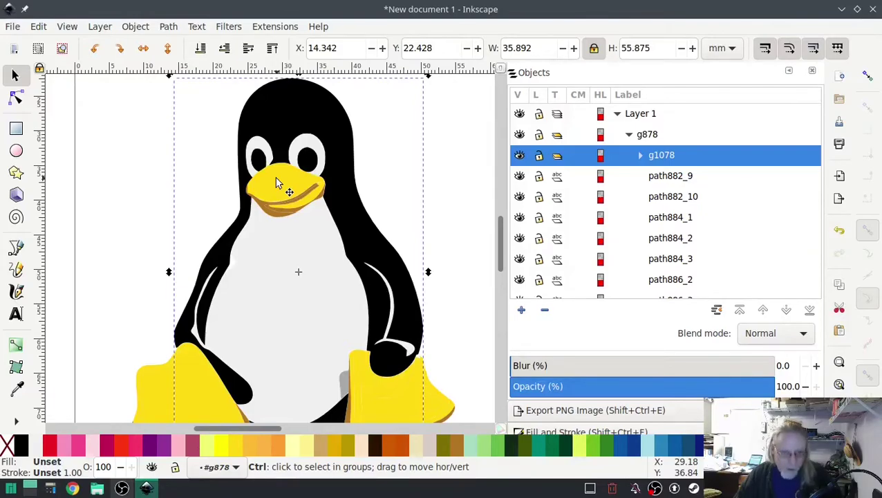
pyautogui.keyDown('ctrl'); pyautogui.click(277, 182); pyautogui.keyUp('ctrl')
# - Select every path with the beak's yellow fill and group the nine yellow paths
pyautogui.click(38, 26)
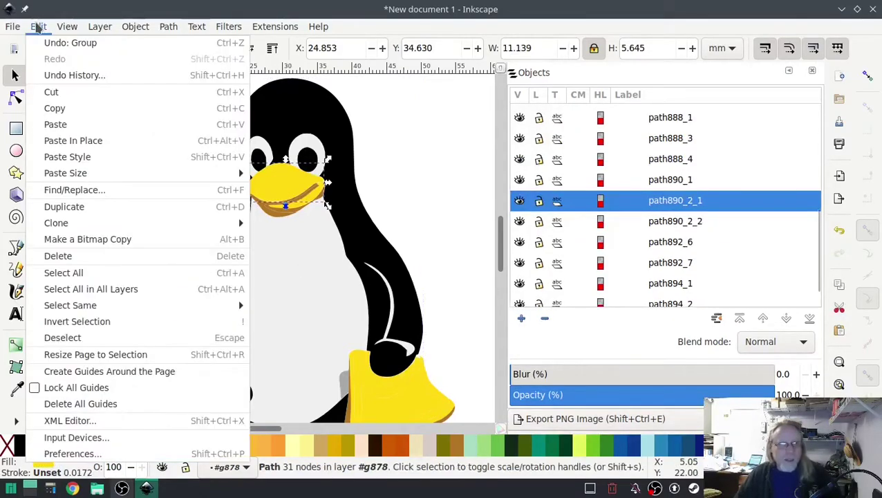
pyautogui.moveTo(97, 305)
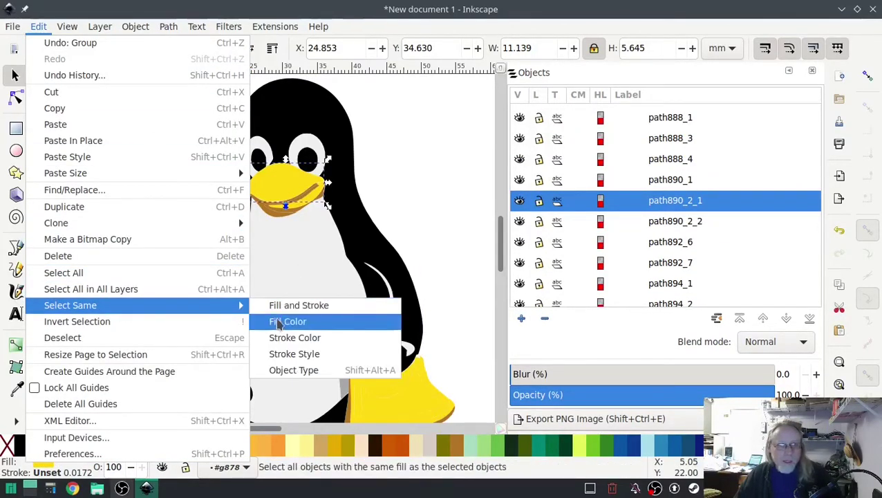
pyautogui.click(280, 322)
pyautogui.rightClick(698, 178)
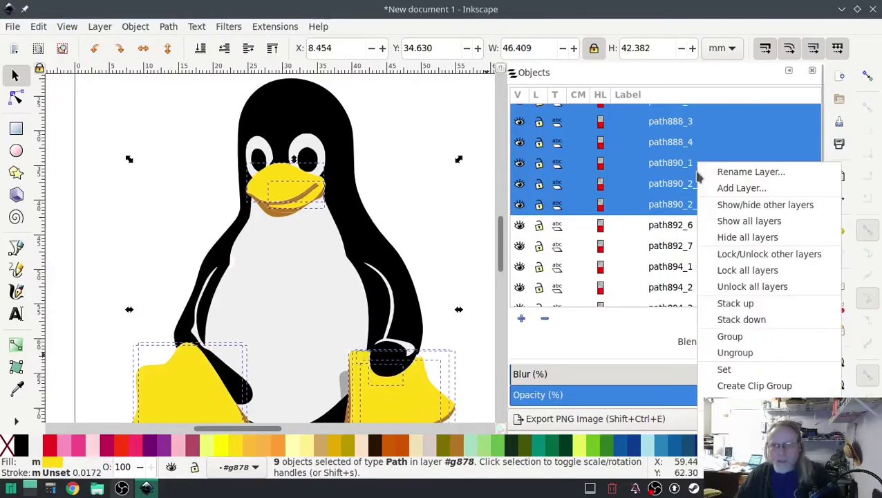
pyautogui.click(731, 336)
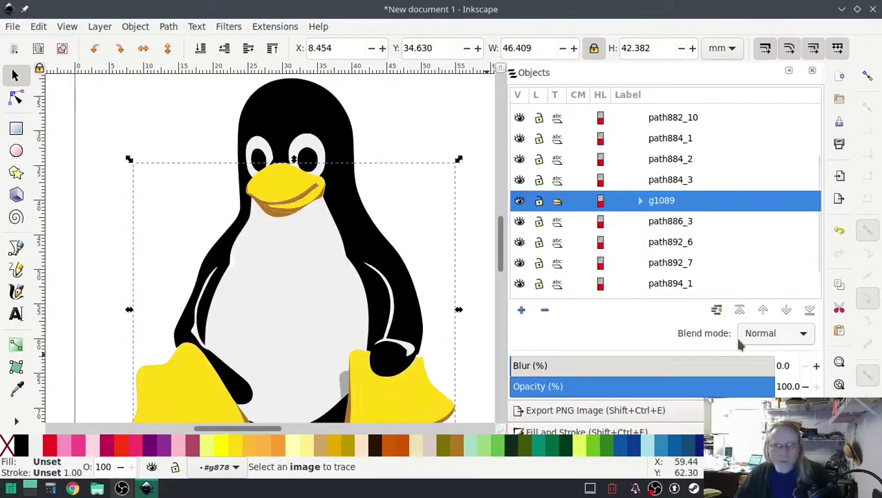
# - Select all paths with the brown beak-shading fill and group those four paths
pyautogui.keyDown('ctrl'); pyautogui.scroll(3, 283, 220); pyautogui.keyUp('ctrl')
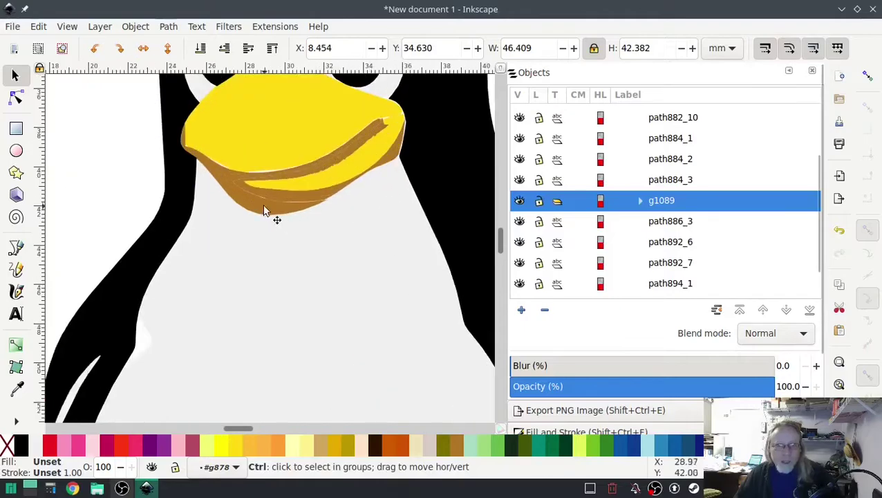
pyautogui.keyDown('ctrl'); pyautogui.click(255, 200); pyautogui.keyUp('ctrl')
pyautogui.click(38, 27)
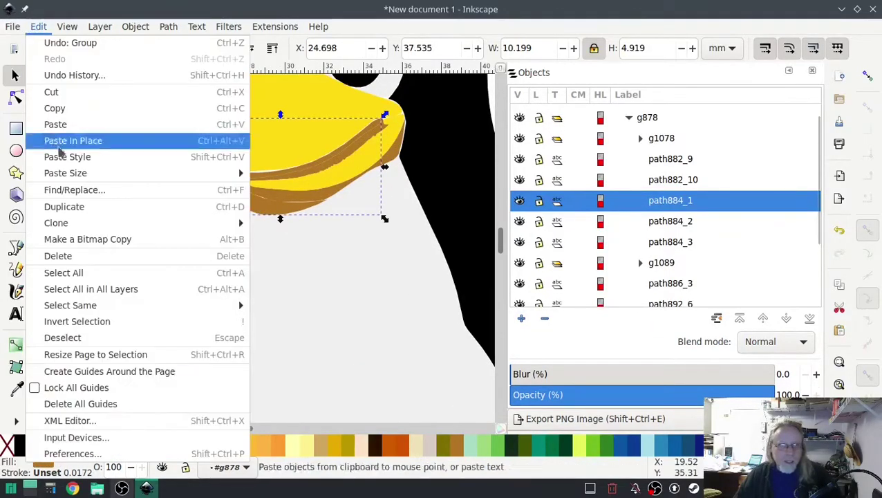
pyautogui.moveTo(86, 305)
pyautogui.click(317, 323)
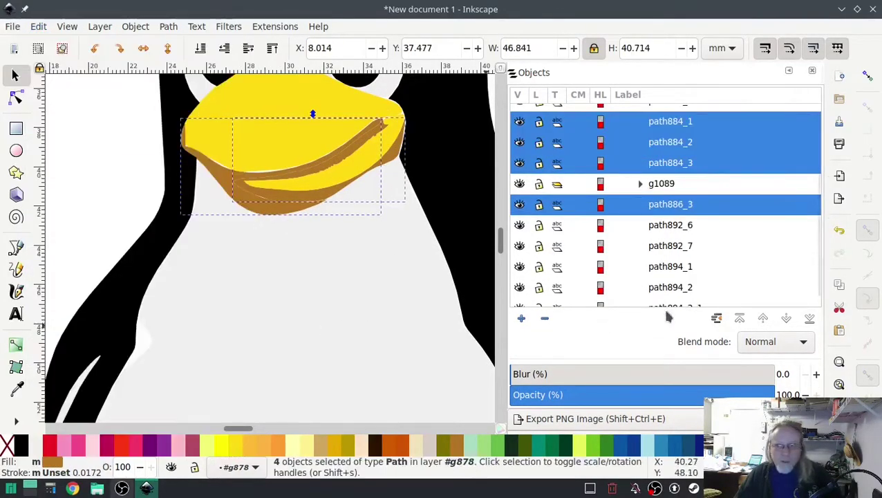
pyautogui.rightClick(676, 144)
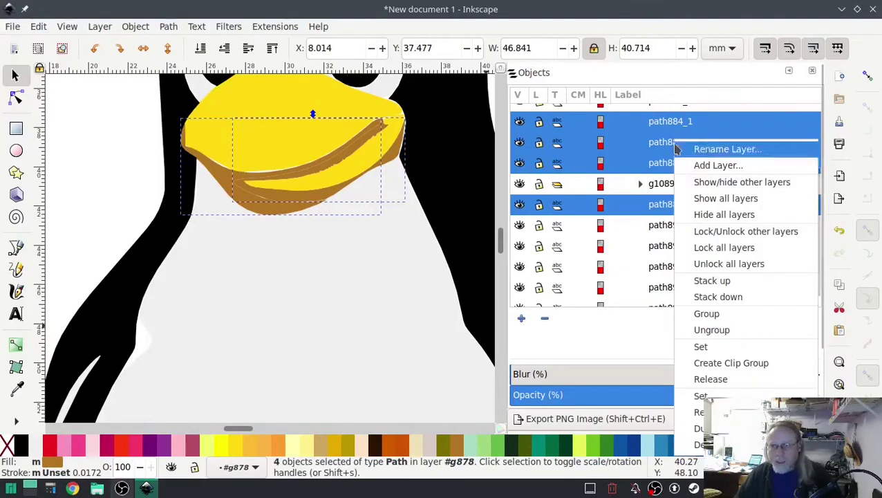
pyautogui.click(713, 314)
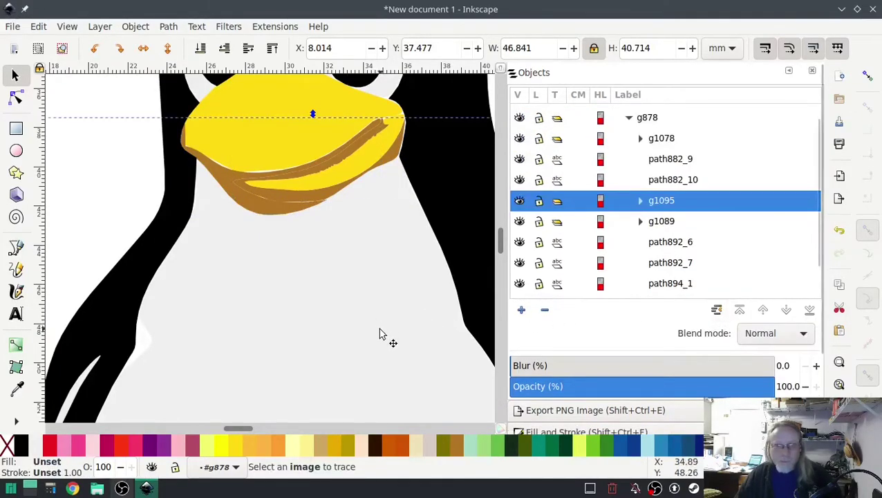
# - Select all paths sharing the white belly fill and group the six into g1103
pyautogui.keyDown('ctrl'); pyautogui.scroll(-1, 368, 325); pyautogui.keyUp('ctrl')
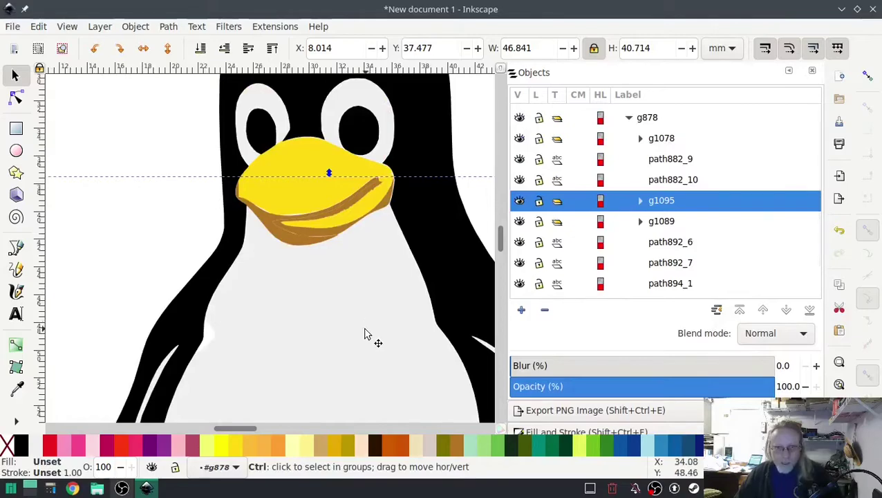
pyautogui.keyDown('ctrl'); pyautogui.click(318, 328); pyautogui.keyUp('ctrl')
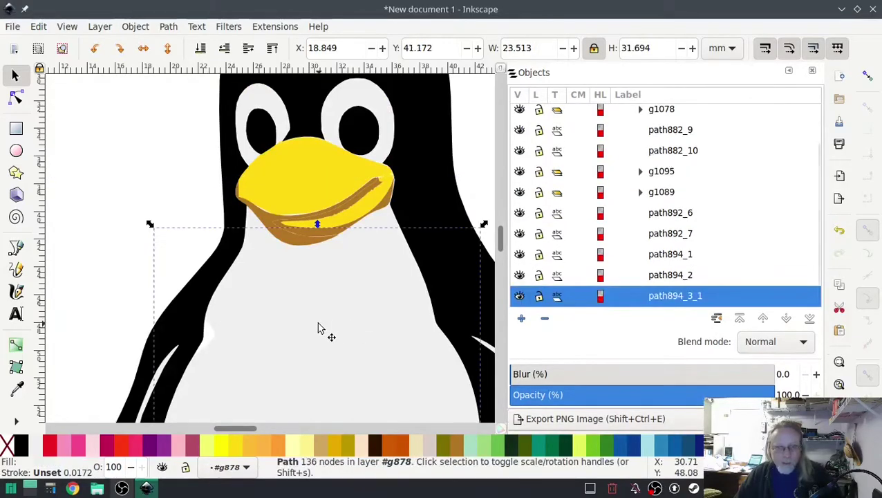
pyautogui.click(43, 27)
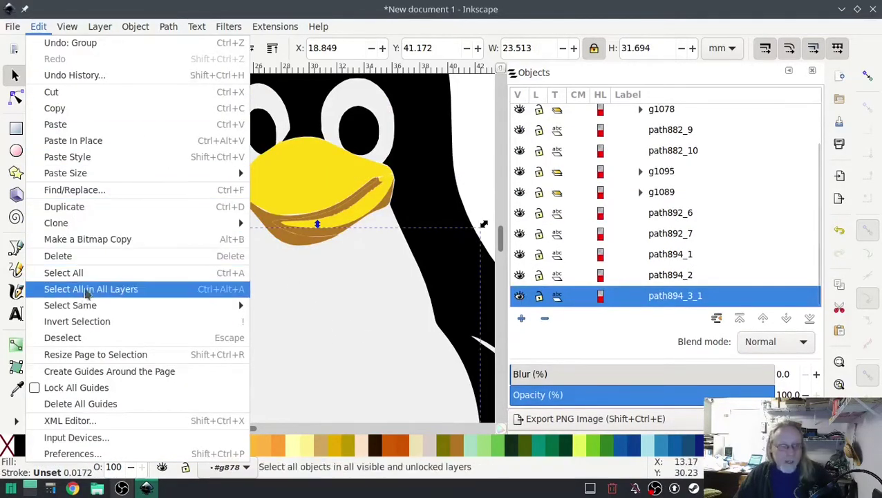
pyautogui.moveTo(79, 311)
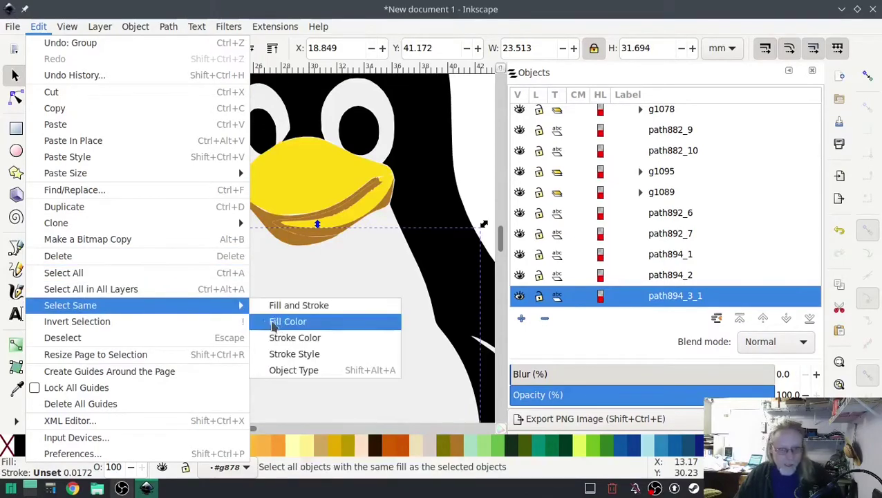
pyautogui.click(297, 321)
pyautogui.rightClick(702, 232)
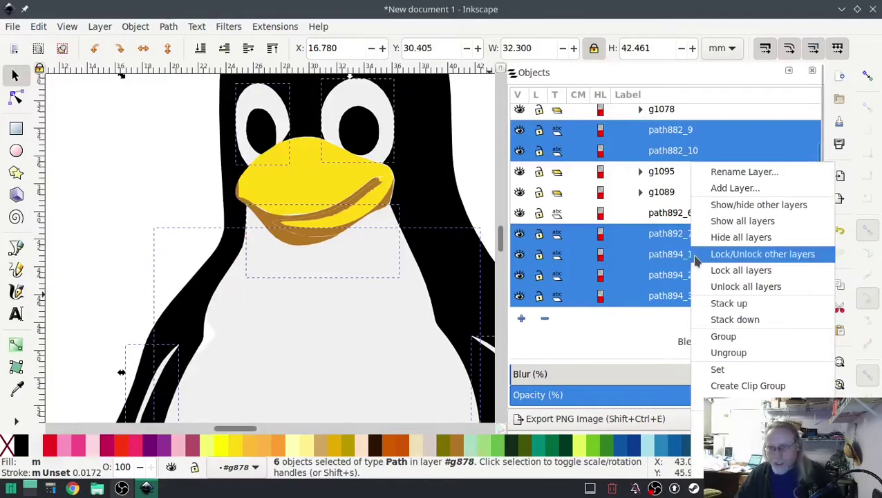
pyautogui.click(723, 337)
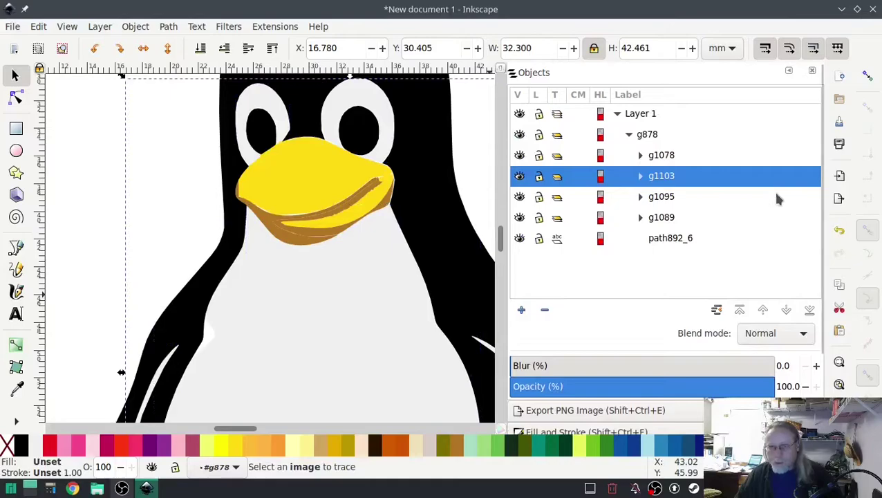
pyautogui.click(679, 240)
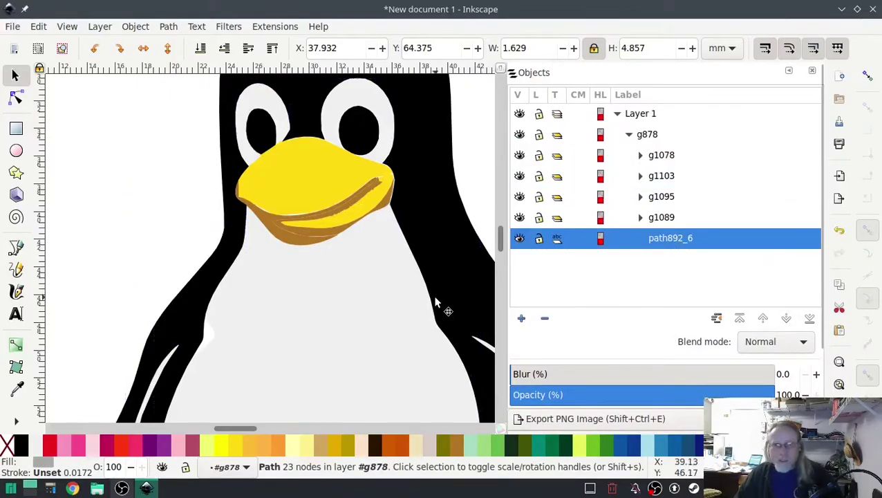
# - Delete the stray grey path and select the belly path with the Node tool
pyautogui.scroll(-4, 446, 309)
pyautogui.scroll(10, 432, 364)
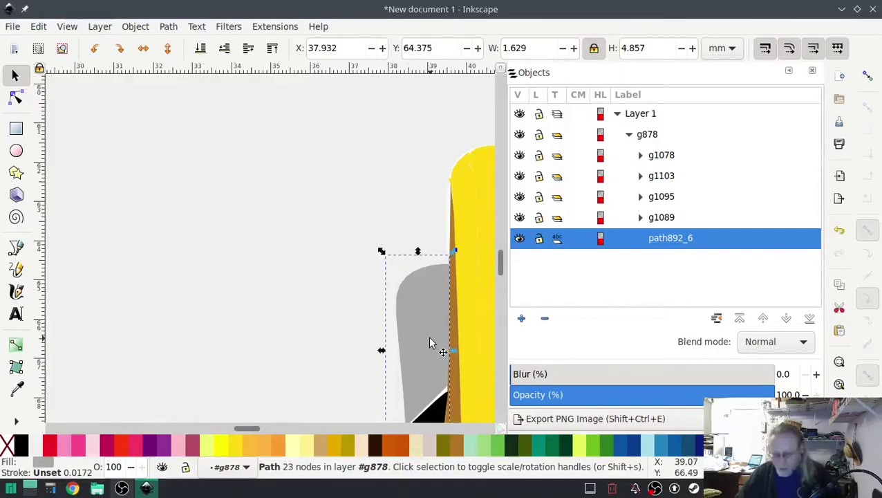
pyautogui.press('Delete')
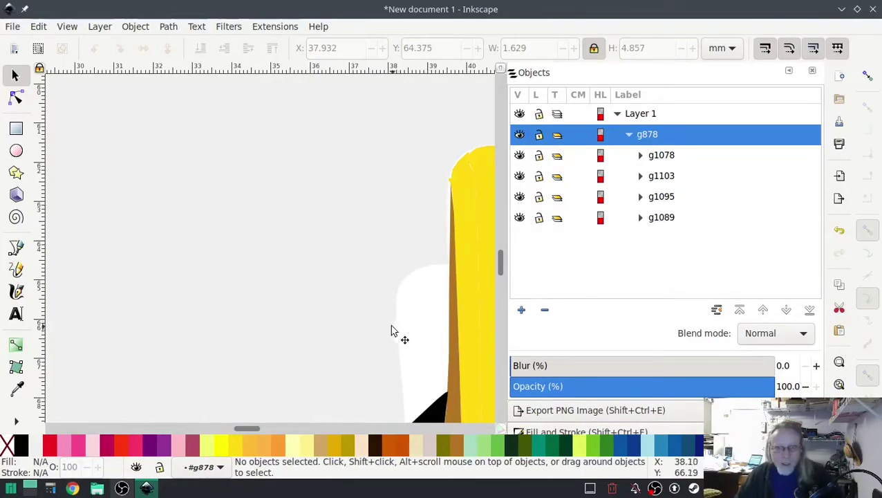
pyautogui.click(16, 97)
pyautogui.click(378, 353)
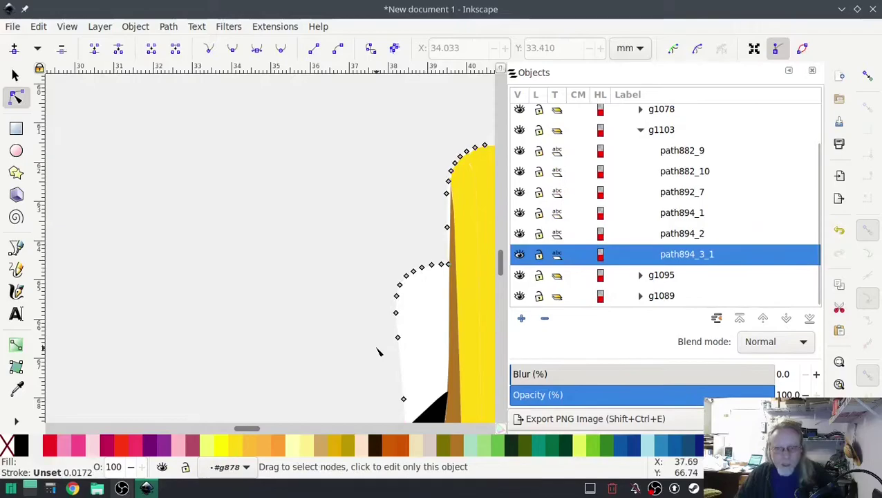
# - Reshape the belly's corner nodes and fill it dark orange to reveal the notch
pyautogui.click(413, 402)
pyautogui.moveTo(420, 407); pyautogui.dragTo(429, 411)
pyautogui.click(400, 445)
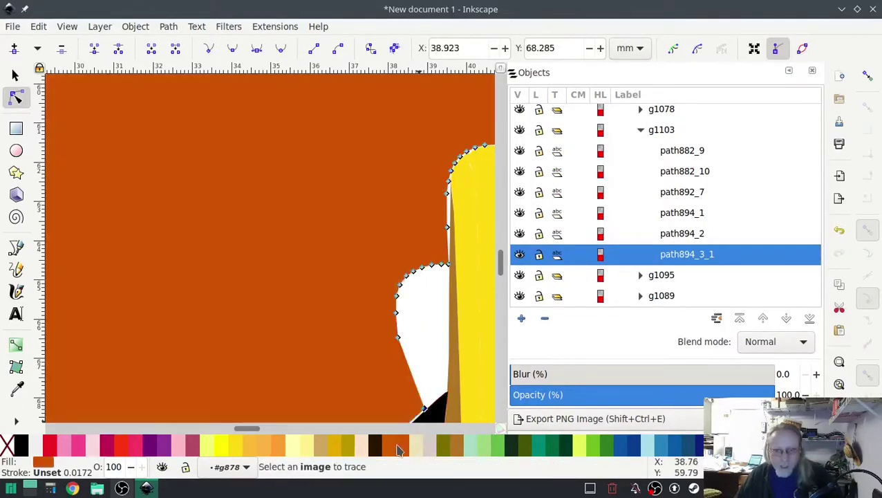
pyautogui.moveTo(407, 347); pyautogui.dragTo(447, 394)
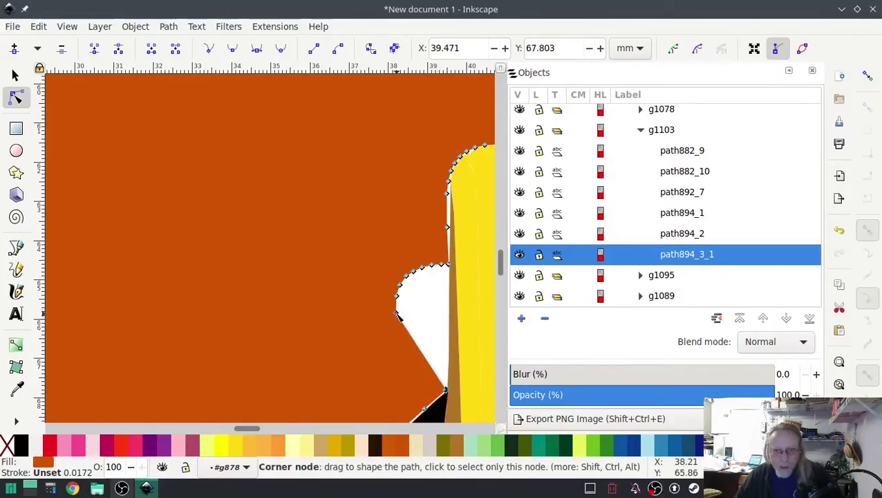
pyautogui.moveTo(403, 315); pyautogui.dragTo(389, 260)
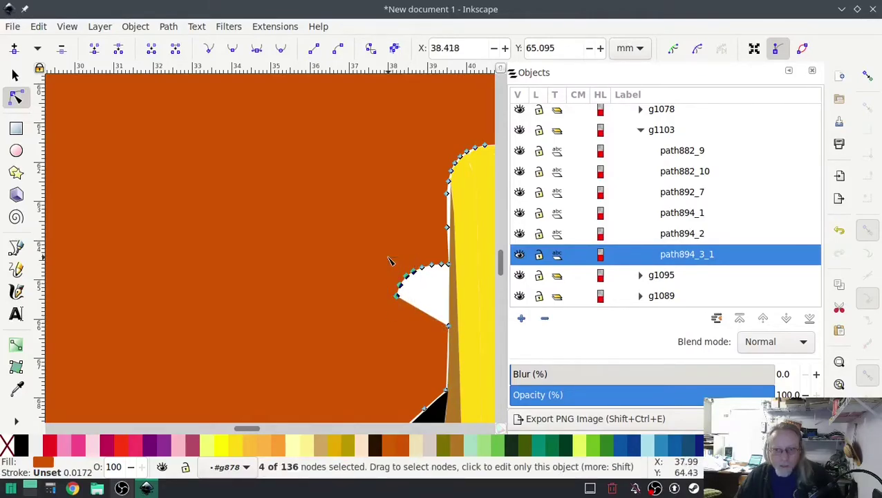
pyautogui.click(68, 59)
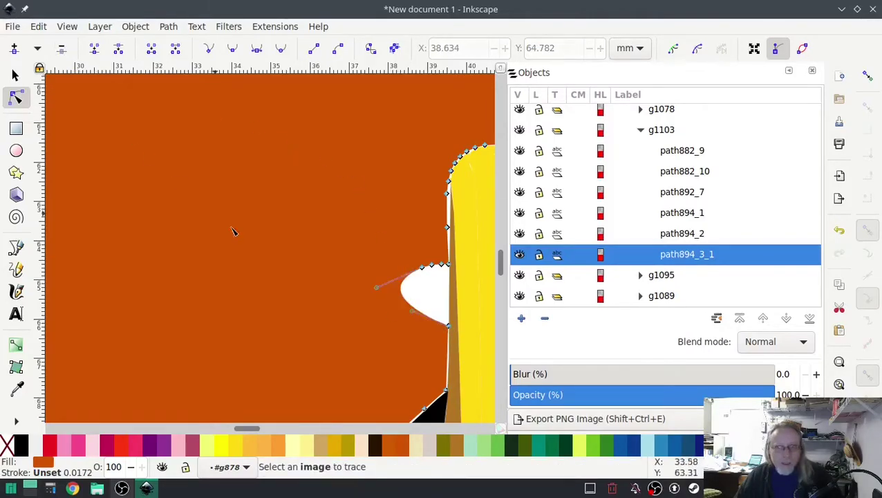
# - Change node types and move the nodes around the notch to shrink the gap
pyautogui.click(448, 325)
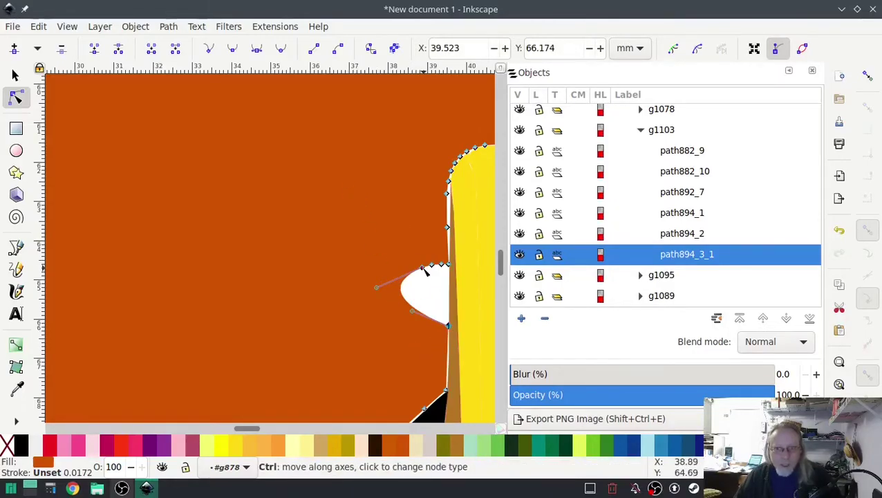
pyautogui.click(209, 49)
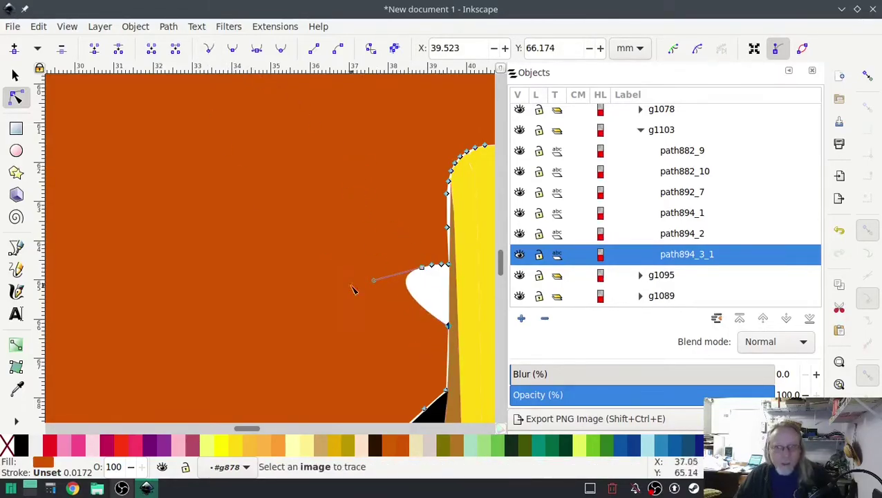
pyautogui.keyDown('ctrl'); pyautogui.click(423, 268); pyautogui.keyUp('ctrl')
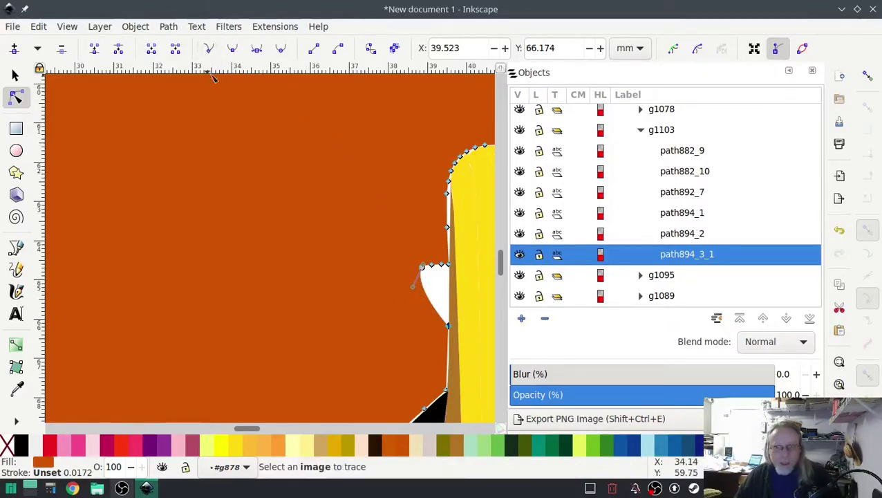
pyautogui.moveTo(430, 282); pyautogui.dragTo(411, 261)
pyautogui.click(208, 50)
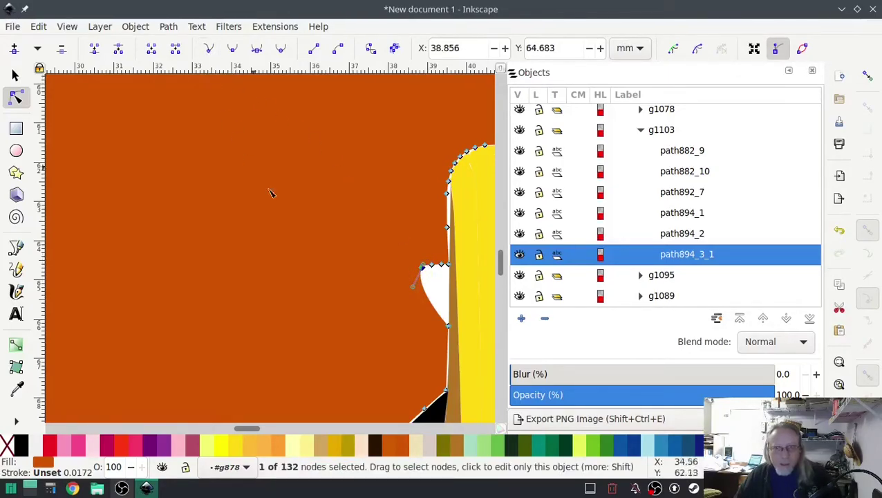
pyautogui.moveTo(423, 269); pyautogui.dragTo(444, 294)
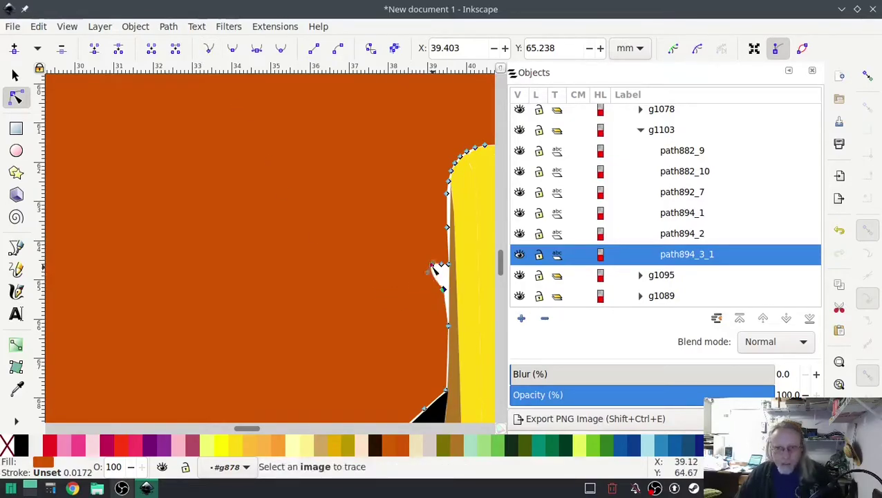
pyautogui.click(62, 50)
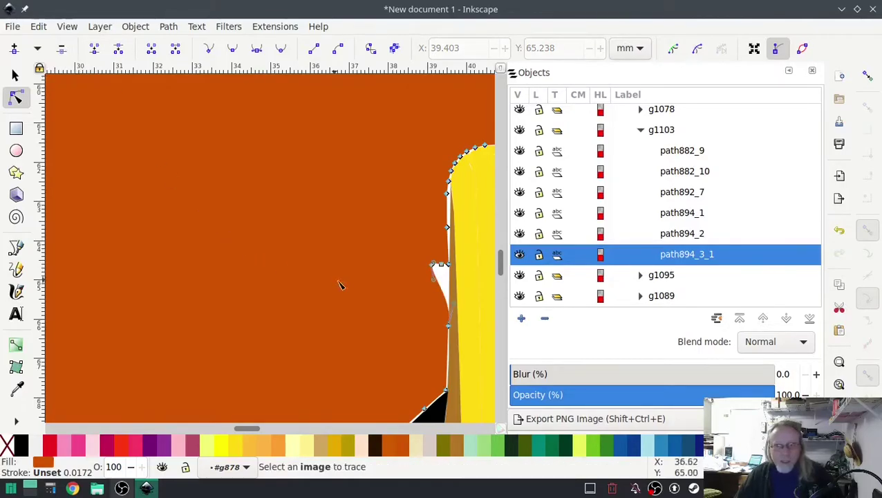
pyautogui.moveTo(432, 265); pyautogui.dragTo(443, 279)
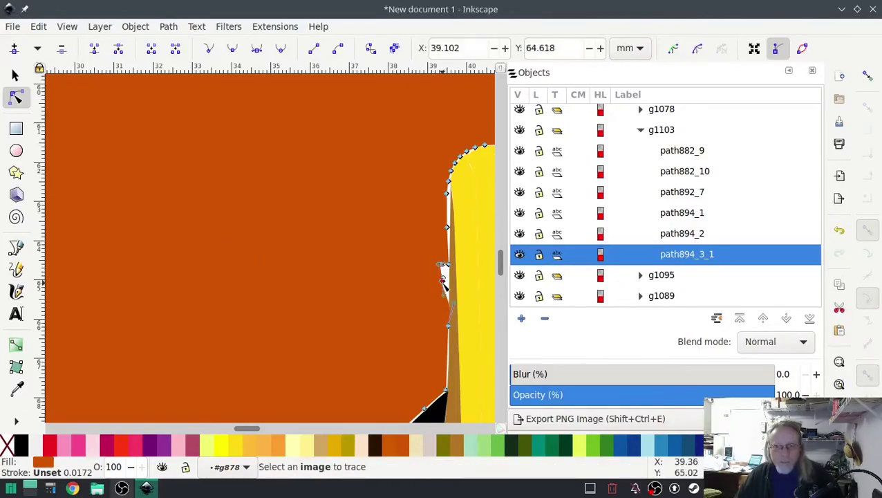
# - Delete the remaining stray notch nodes so the belly edge curves smoothly, then zoom out
pyautogui.keyDown('ctrl'); pyautogui.scroll(4, 449, 276); pyautogui.keyUp('ctrl')
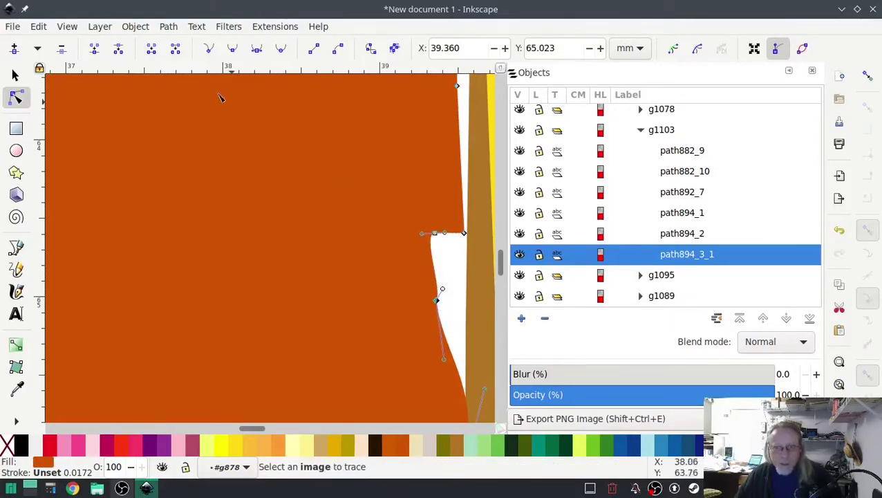
pyautogui.click(62, 49)
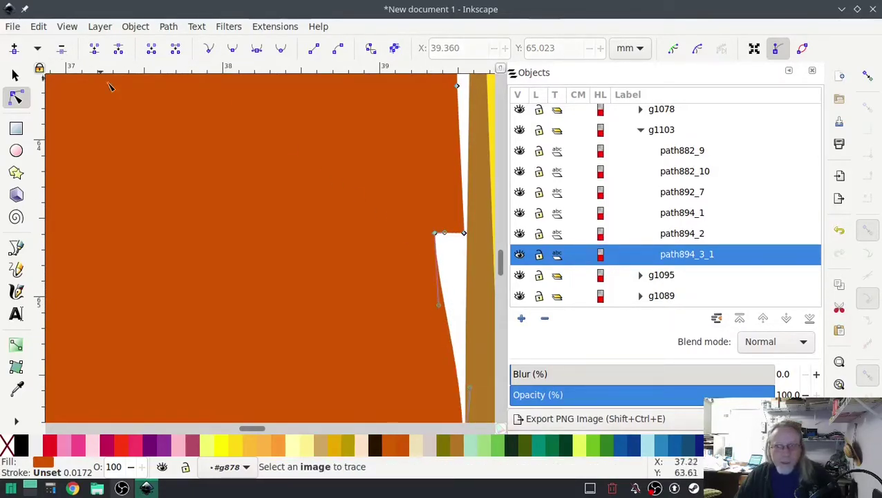
pyautogui.click(435, 234)
pyautogui.click(62, 50)
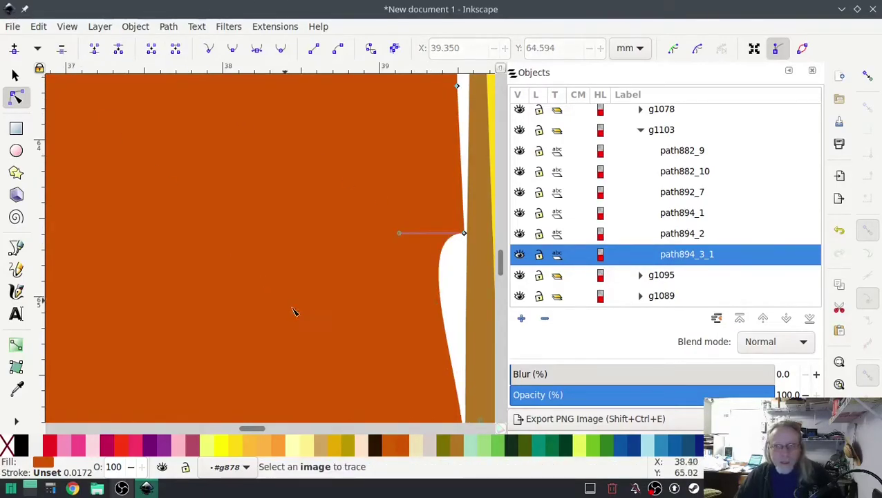
pyautogui.click(463, 234)
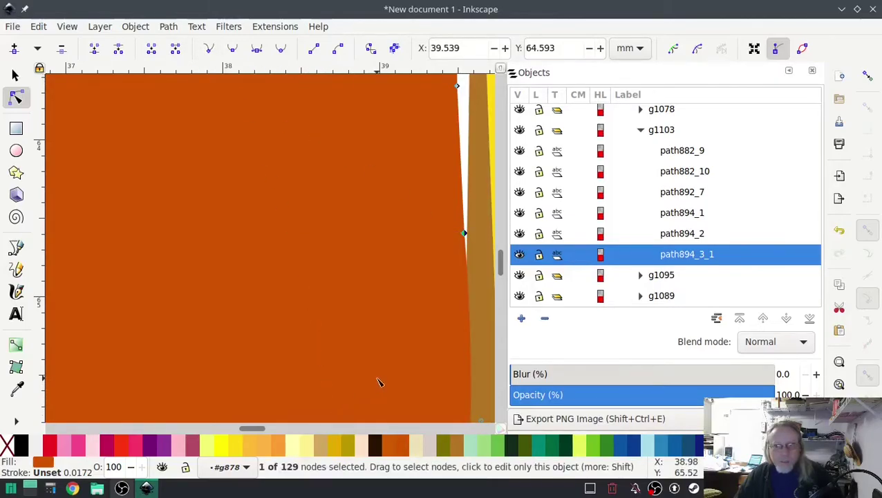
pyautogui.scroll(-4, 380, 384)
pyautogui.scroll(5, 375, 389)
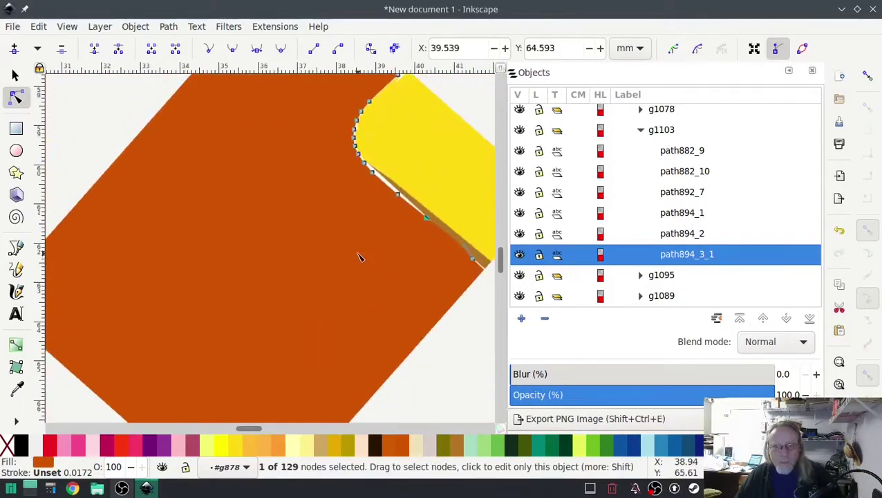
pyautogui.scroll(-5, 358, 256)
pyautogui.scroll(-2, 368, 363)
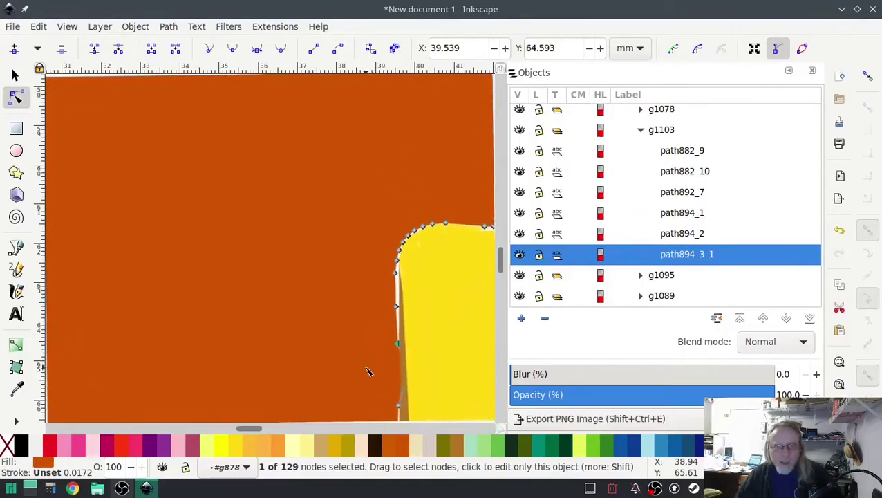
pyautogui.scroll(-1, 368, 375)
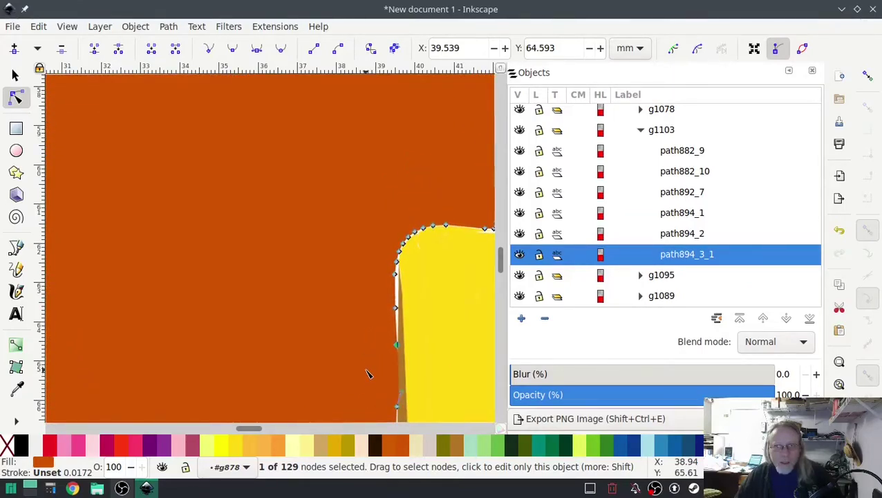
pyautogui.scroll(-2, 372, 378)
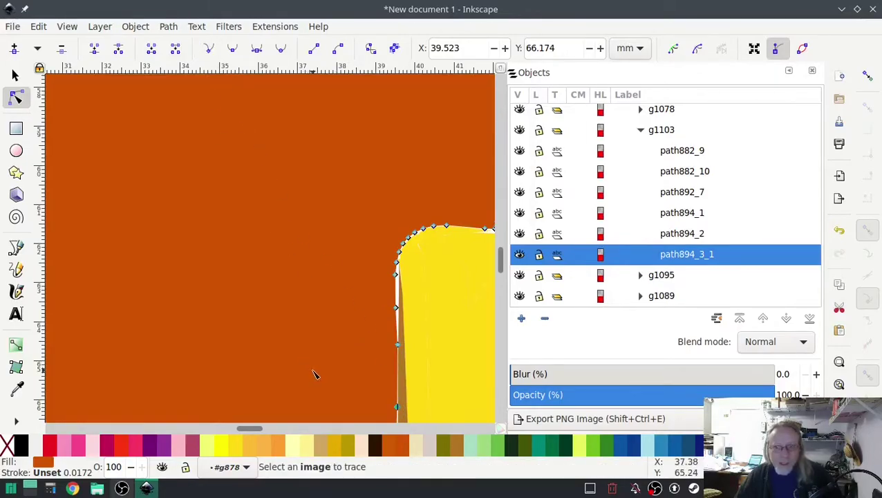
pyautogui.scroll(-5, 319, 325)
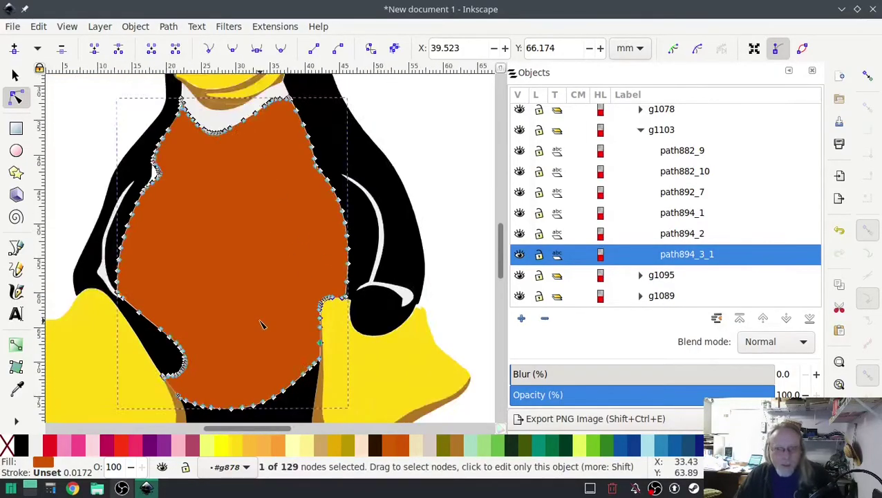
pyautogui.scroll(-2, 262, 324)
# - Fill the belly shape white and check what g1089 and g1078 contain by toggling visibility
pyautogui.click(38, 446)
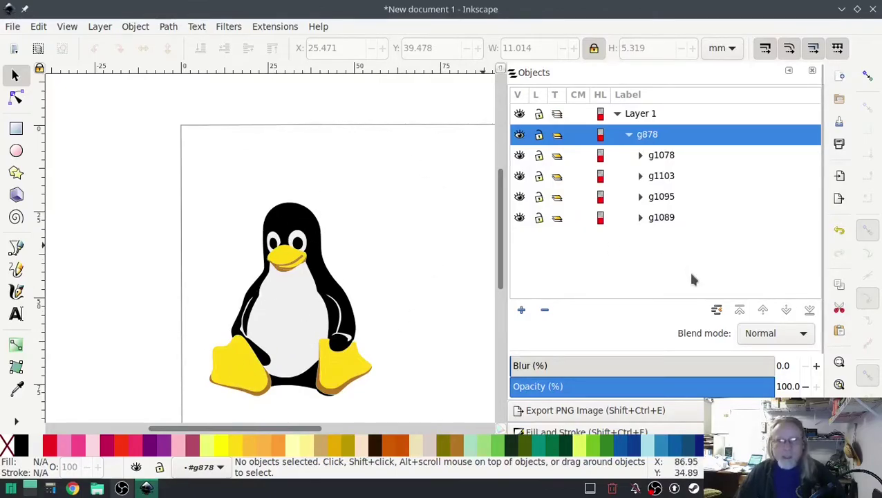
pyautogui.click(661, 220)
pyautogui.click(519, 218)
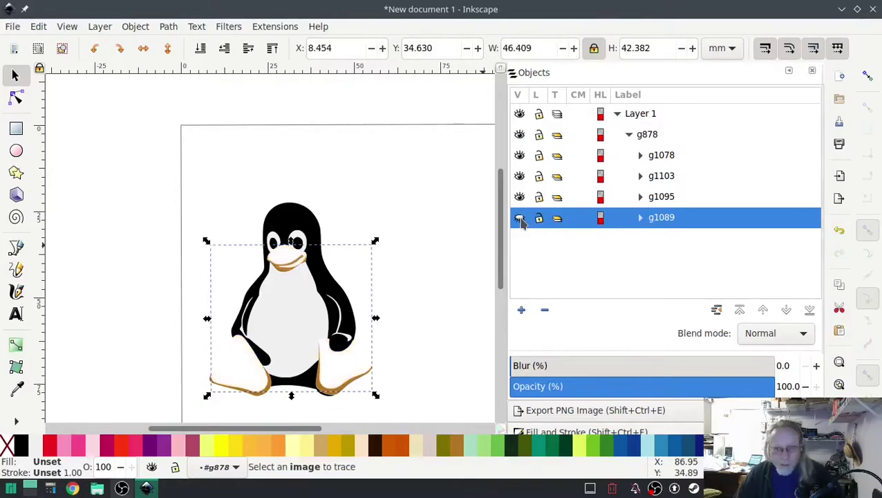
pyautogui.click(519, 219)
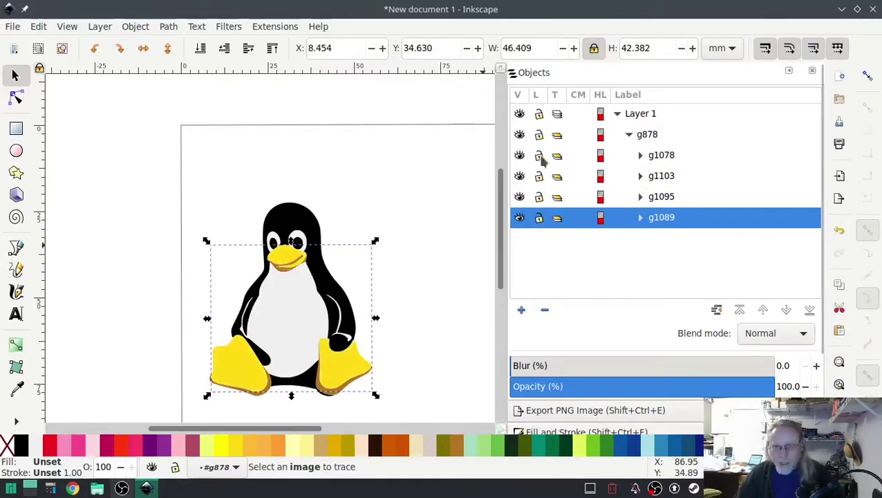
pyautogui.click(519, 157)
pyautogui.click(520, 156)
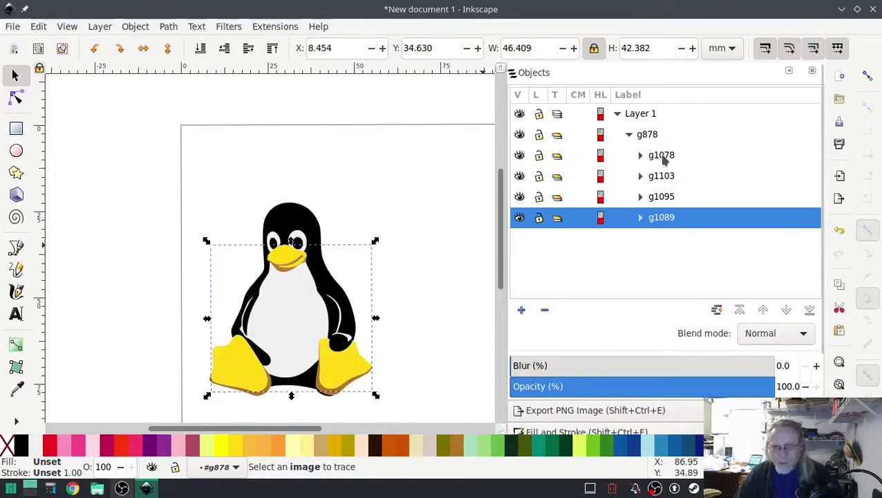
# - Lower g1078 to the bottom, then check g1089, g1095 and g1103 by toggling visibility
pyautogui.click(661, 155)
pyautogui.click(808, 311)
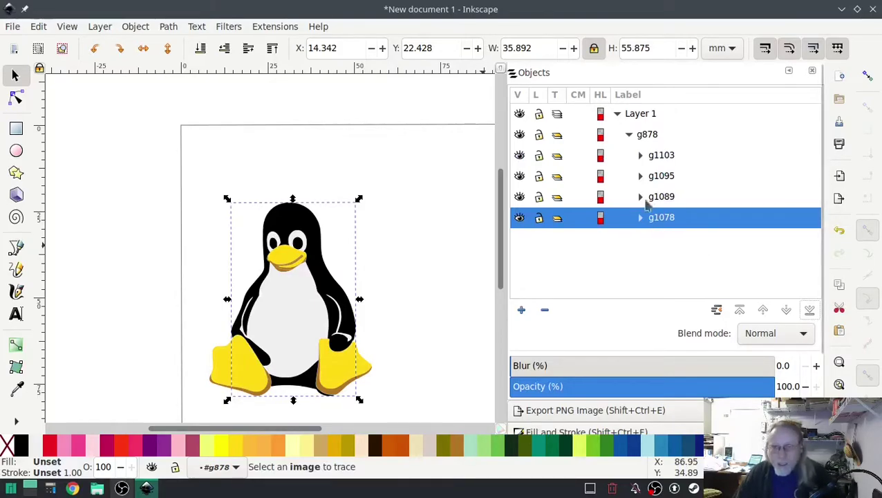
pyautogui.click(520, 197)
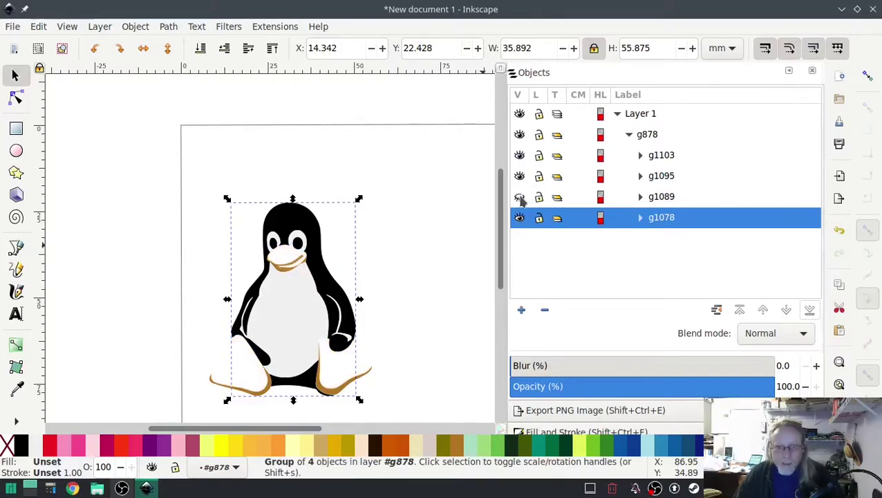
pyautogui.click(521, 197)
pyautogui.click(520, 177)
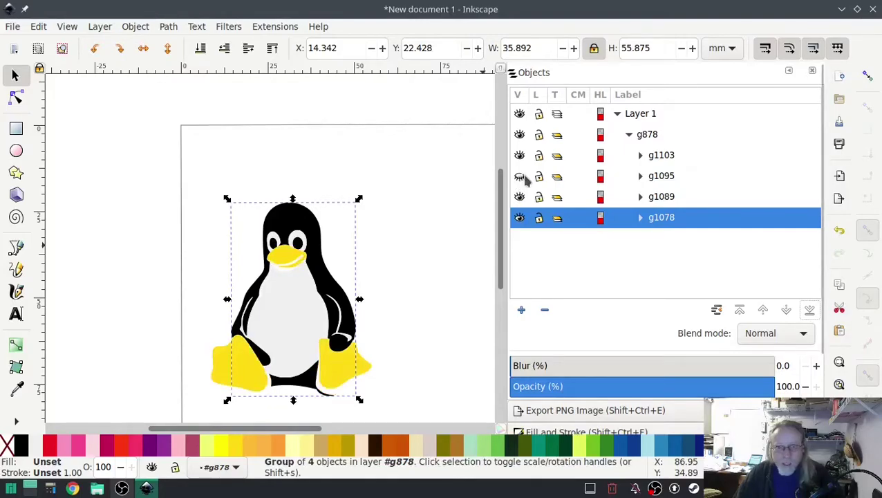
pyautogui.click(523, 177)
pyautogui.click(521, 156)
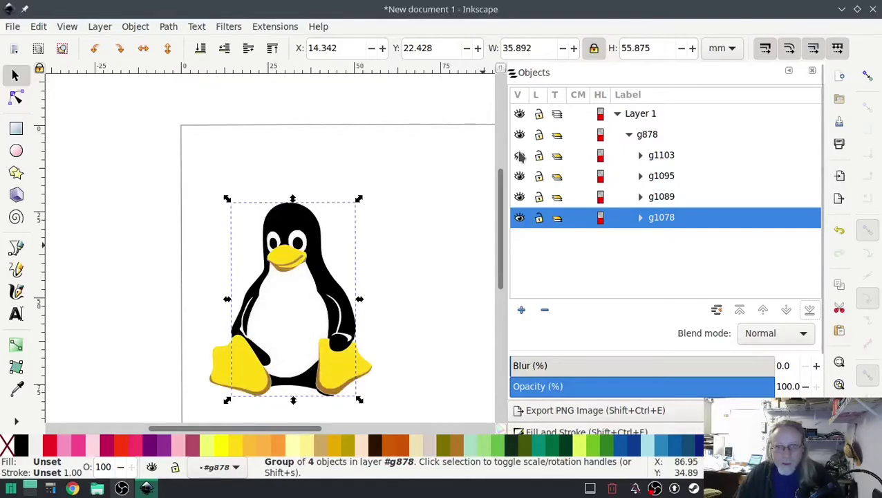
pyautogui.click(521, 156)
pyautogui.click(521, 157)
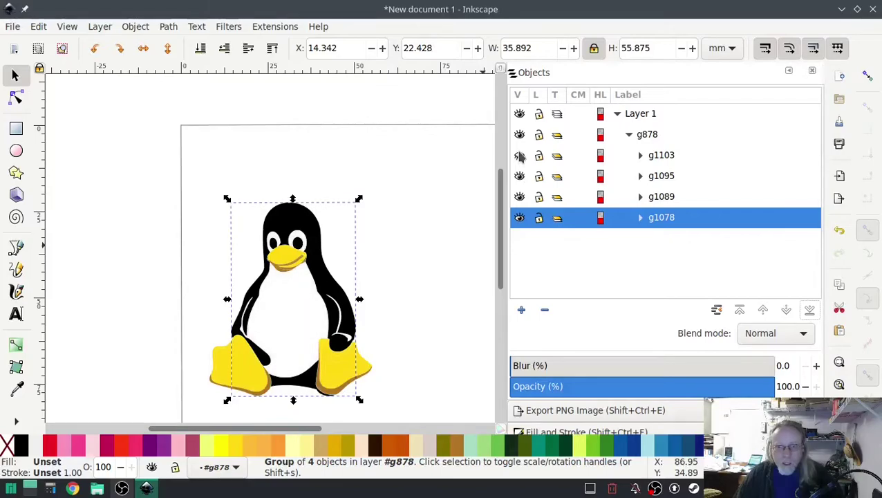
pyautogui.click(521, 157)
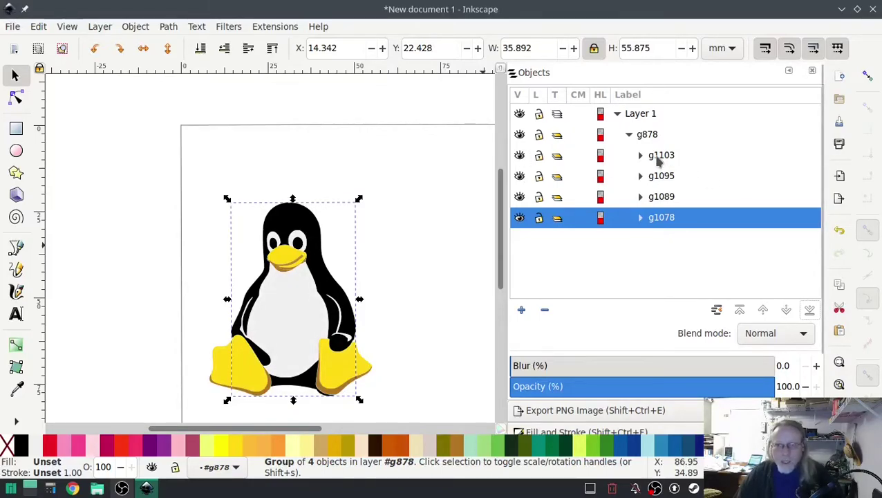
# - Move g1103 down twice so it sits below g1089, then verify the new order
pyautogui.click(658, 159)
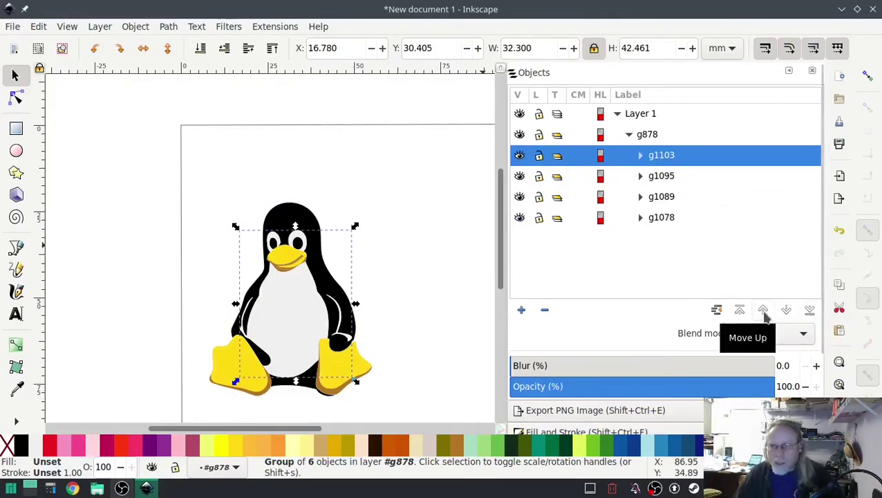
pyautogui.click(787, 310)
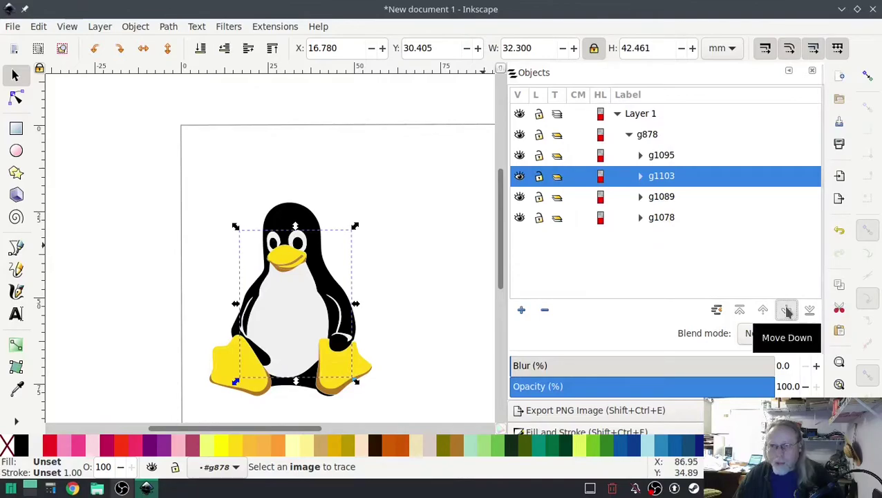
pyautogui.click(787, 310)
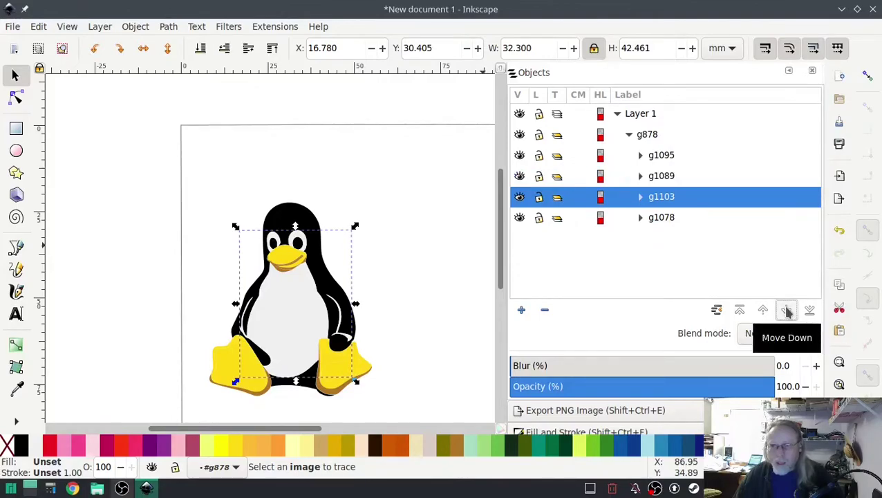
pyautogui.click(519, 177)
pyautogui.click(519, 177)
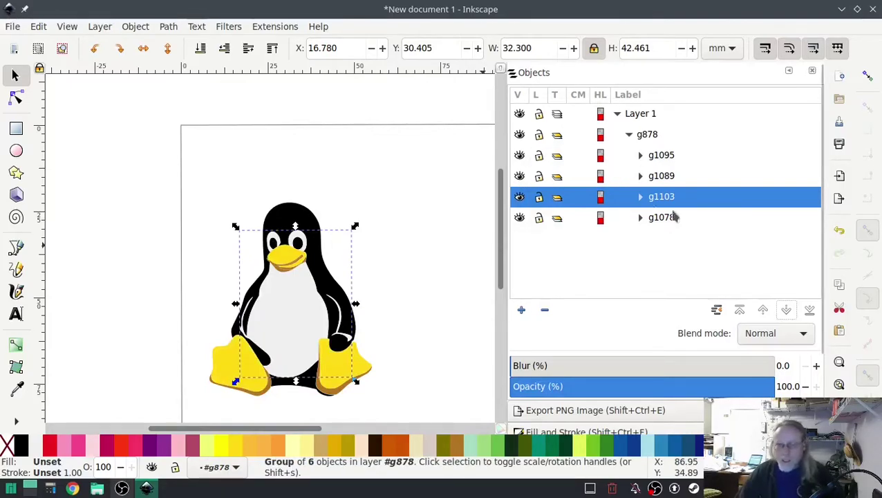
pyautogui.click(399, 100)
pyautogui.click(276, 28)
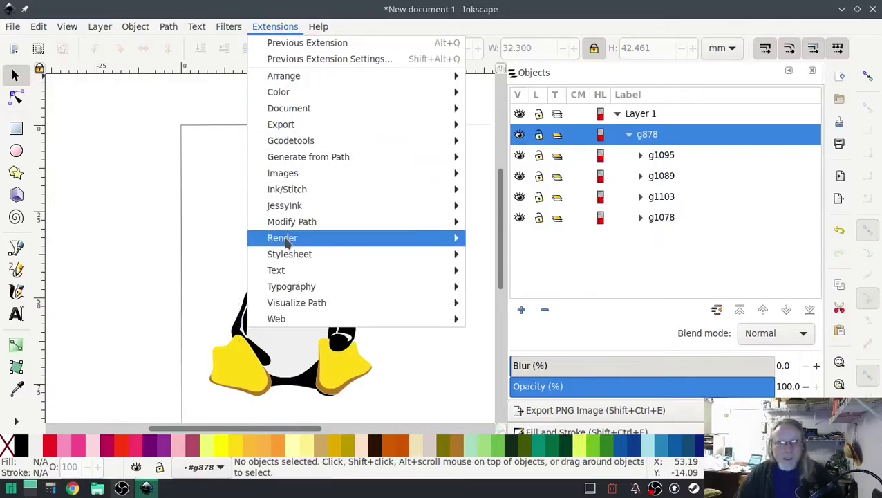
pyautogui.moveTo(292, 197)
pyautogui.moveTo(532, 319)
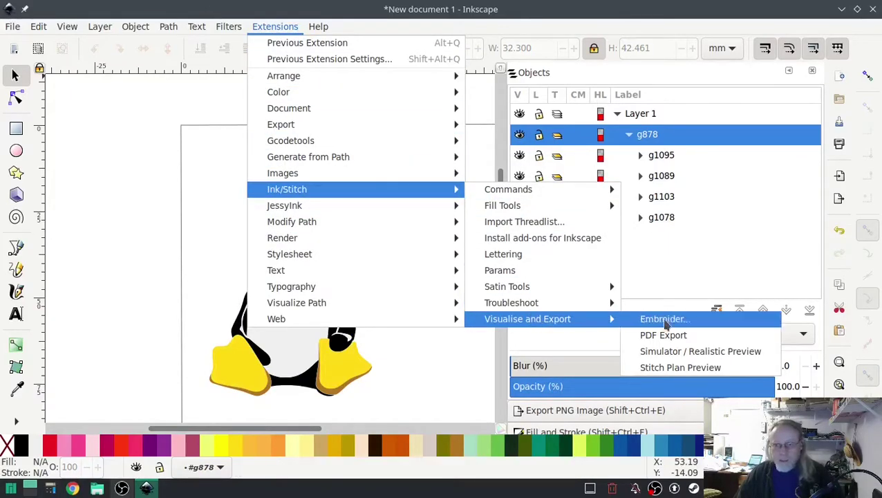
pyautogui.click(689, 361)
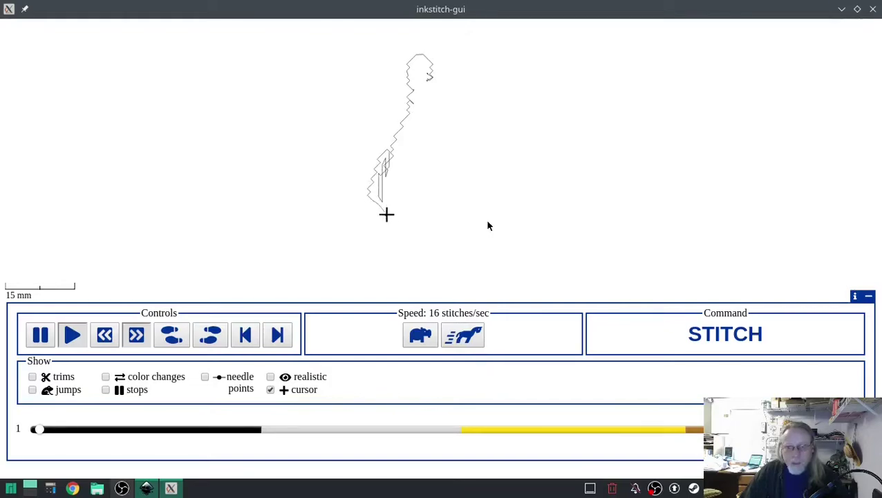
pyautogui.click(462, 334)
pyautogui.click(463, 334)
pyautogui.click(463, 335)
pyautogui.click(463, 335)
pyautogui.click(463, 335)
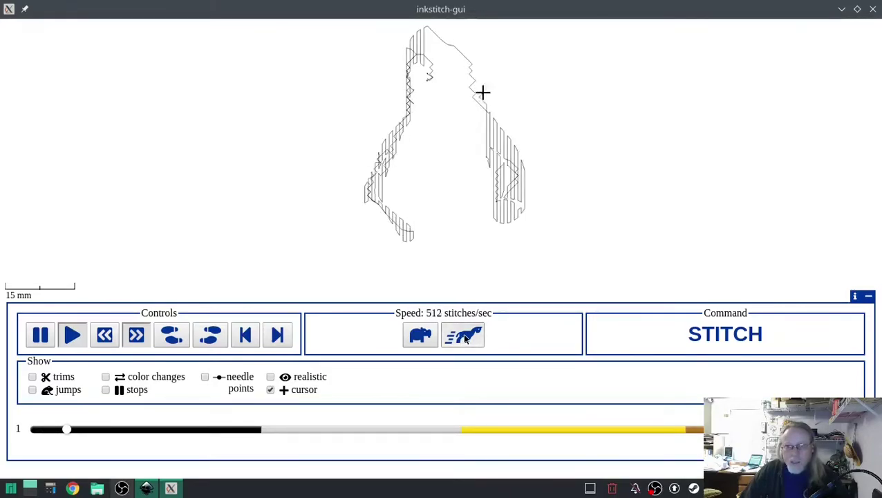
pyautogui.click(465, 338)
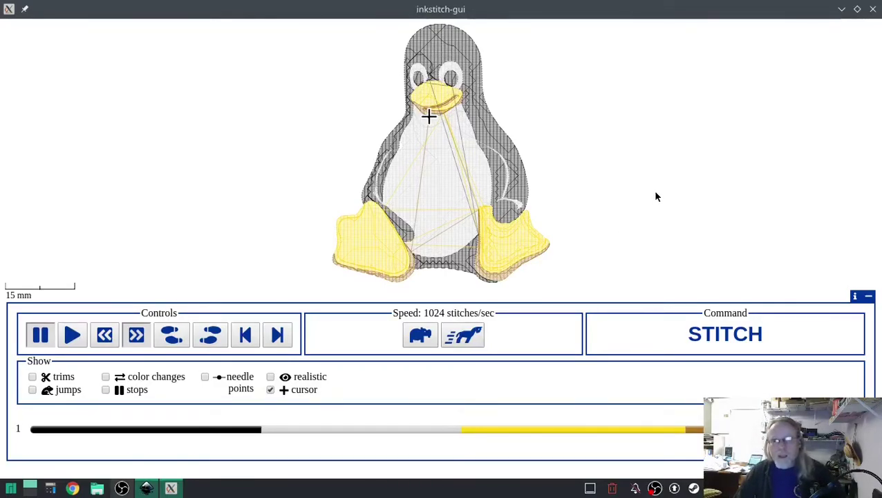
pyautogui.click(873, 9)
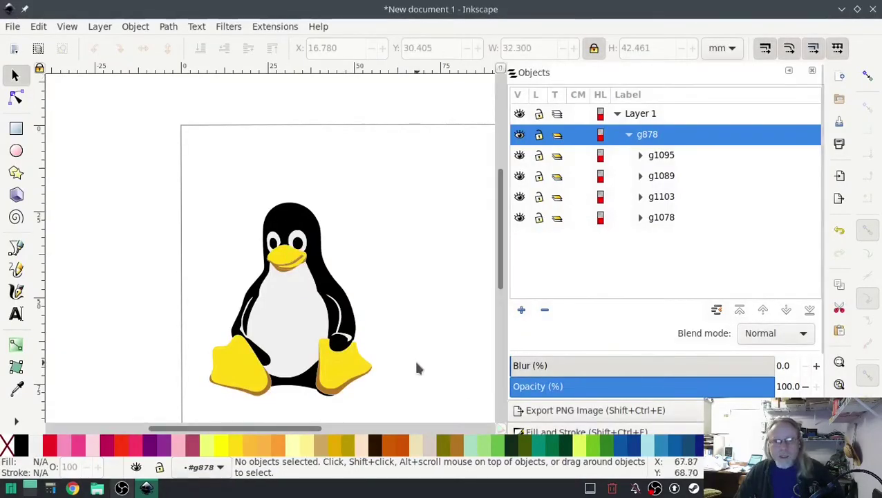